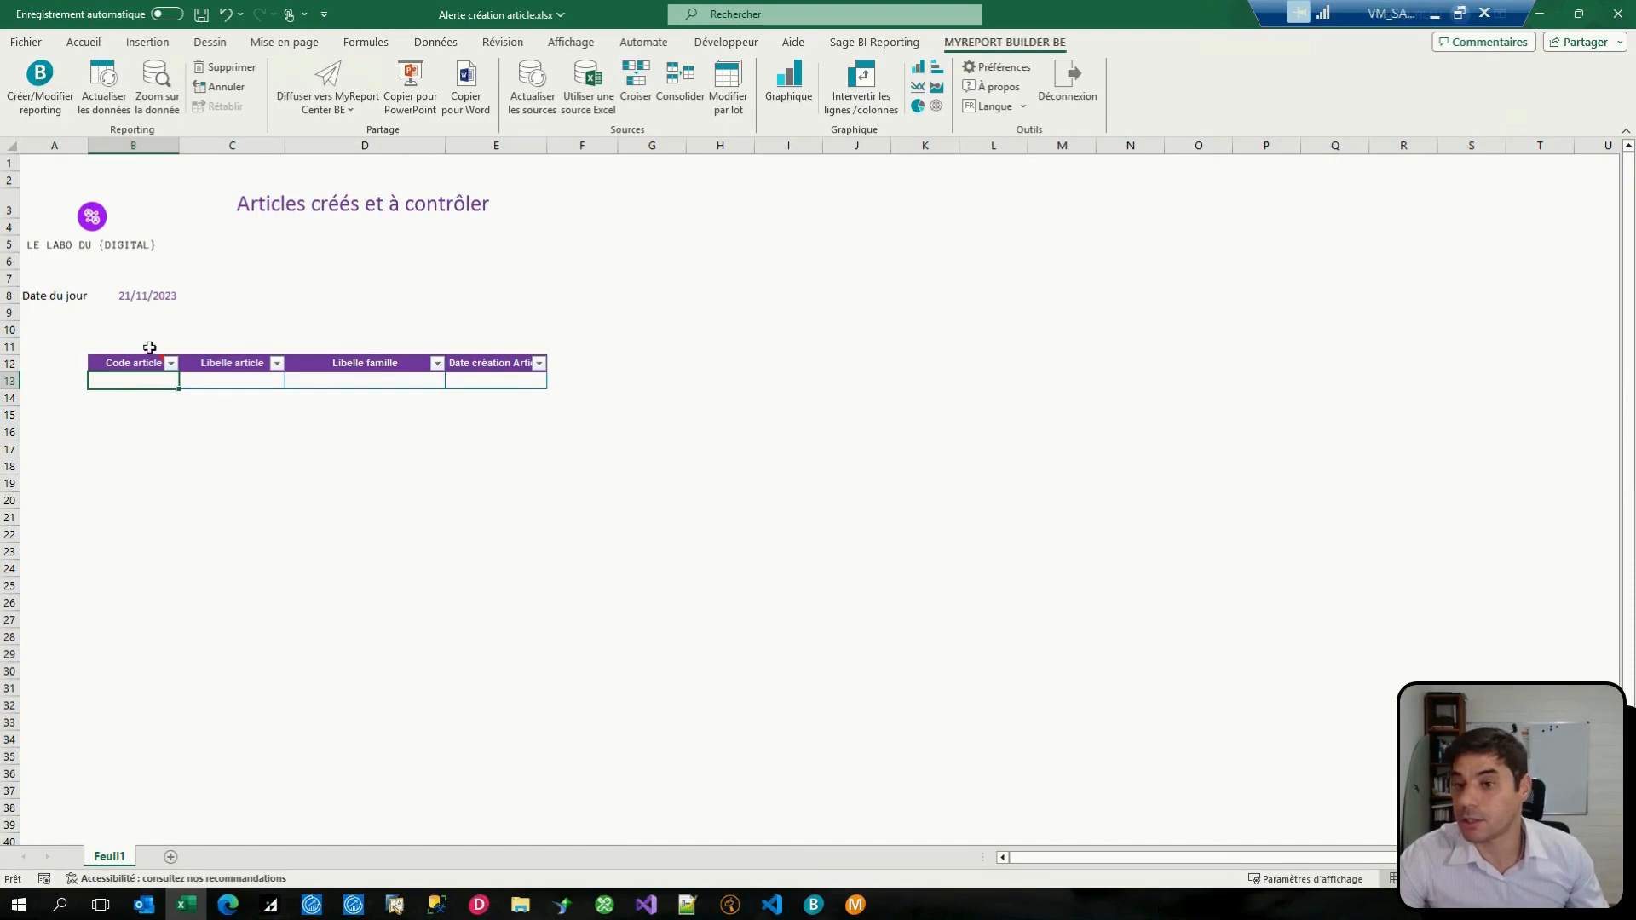
Step: Switch to MyReport Builder to view the report definition behind the "Articles créés et à contrôler" table
click(279, 208)
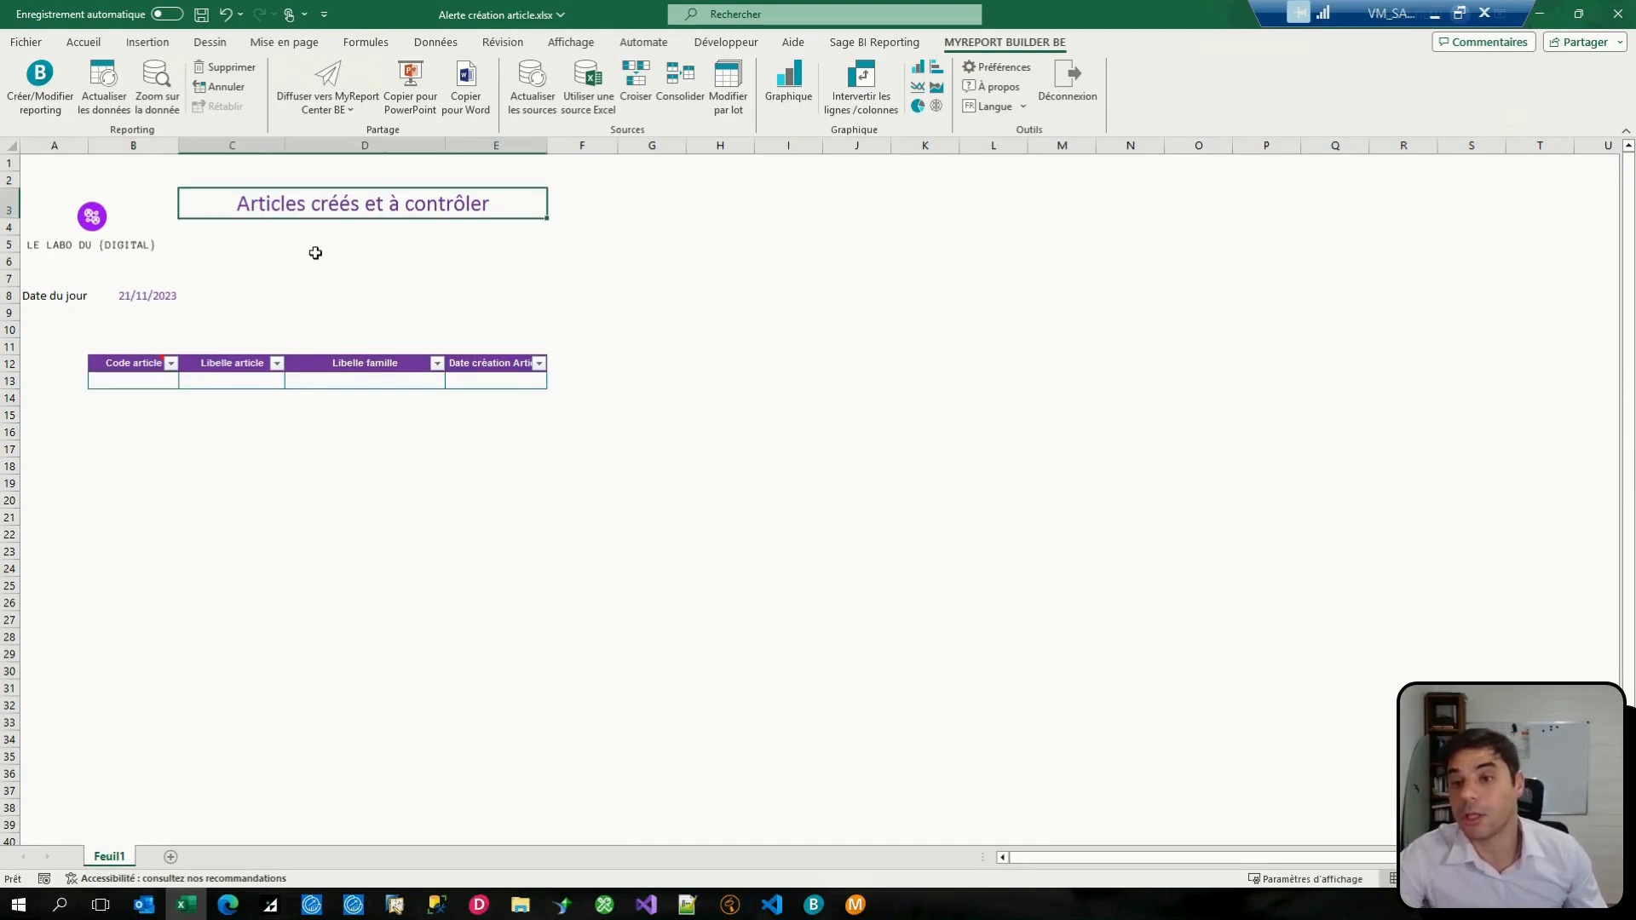
click(139, 382)
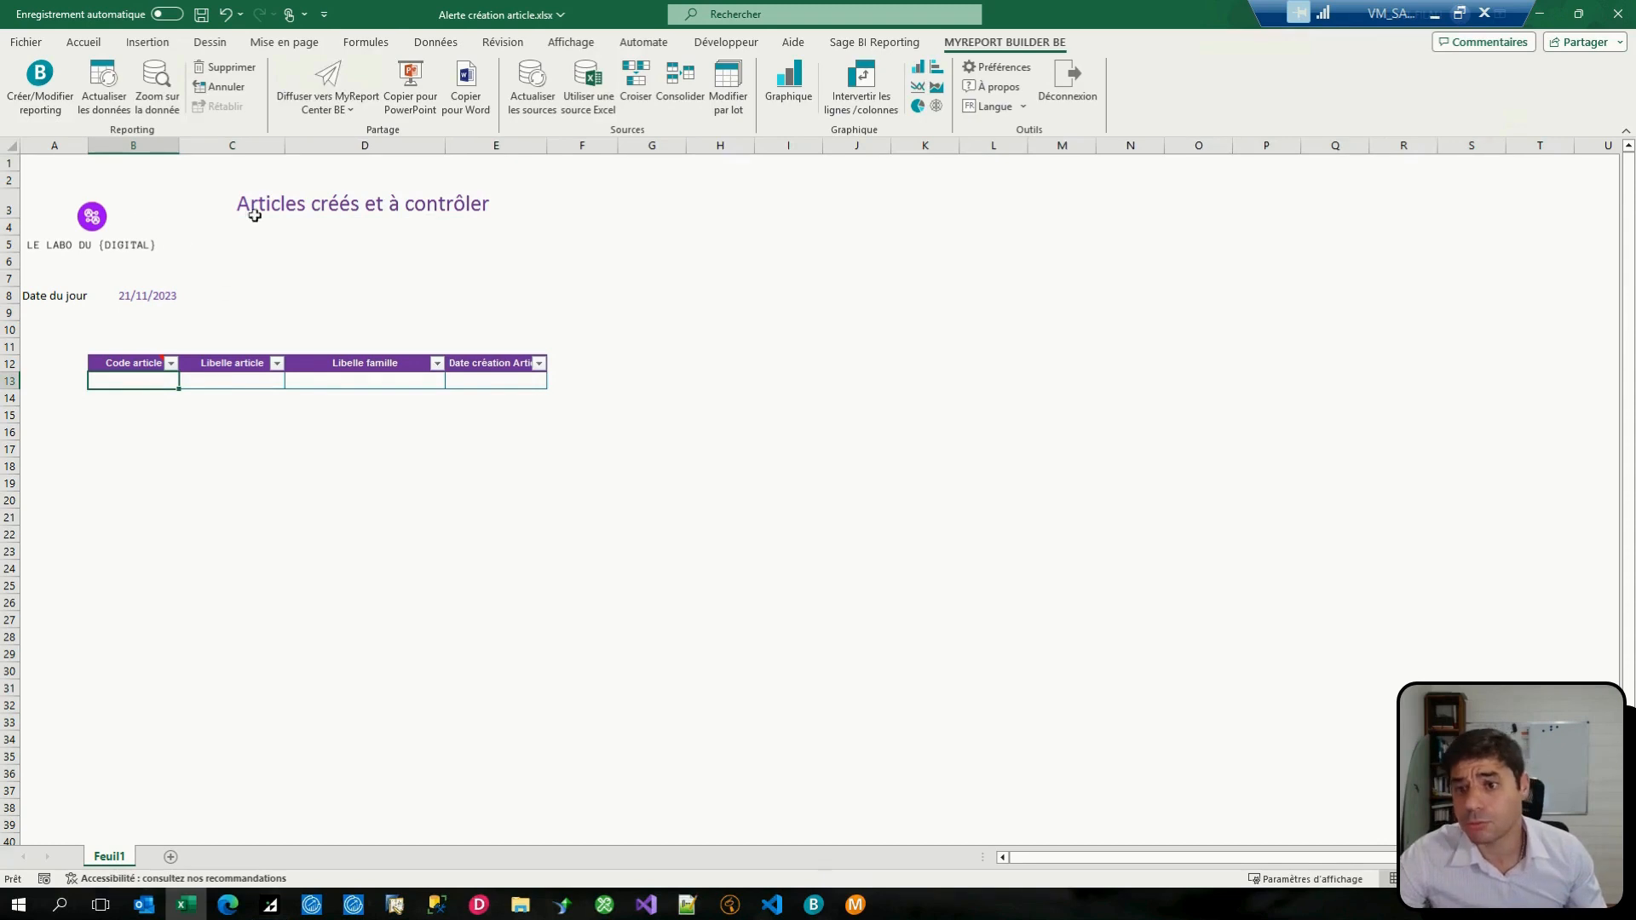
click(814, 905)
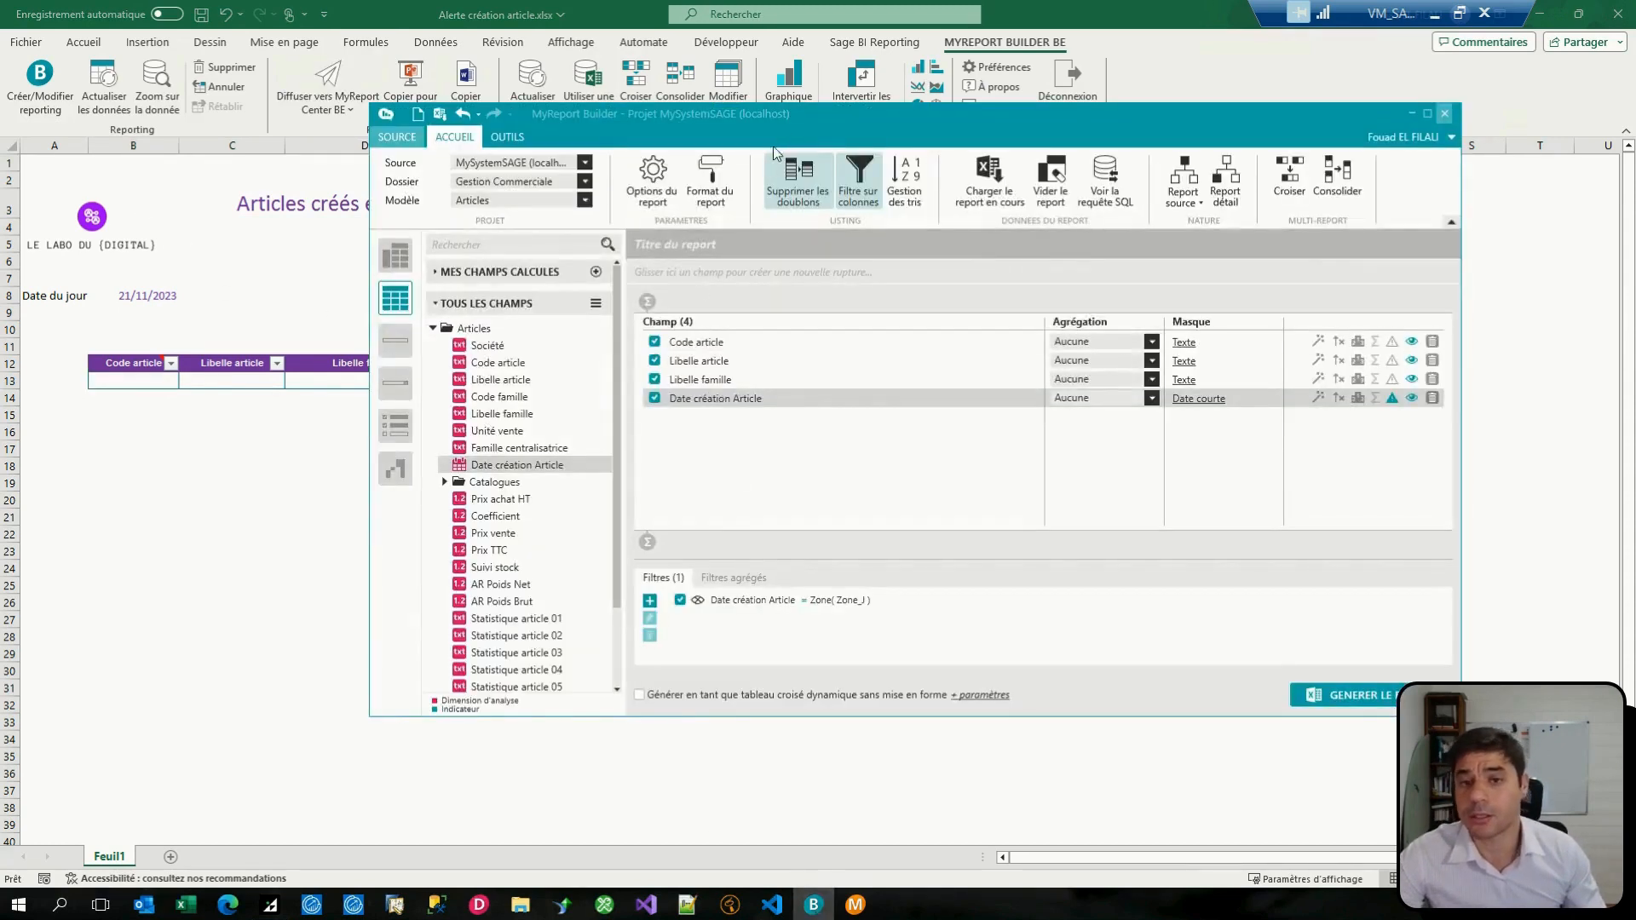
drag(784, 124, 828, 122)
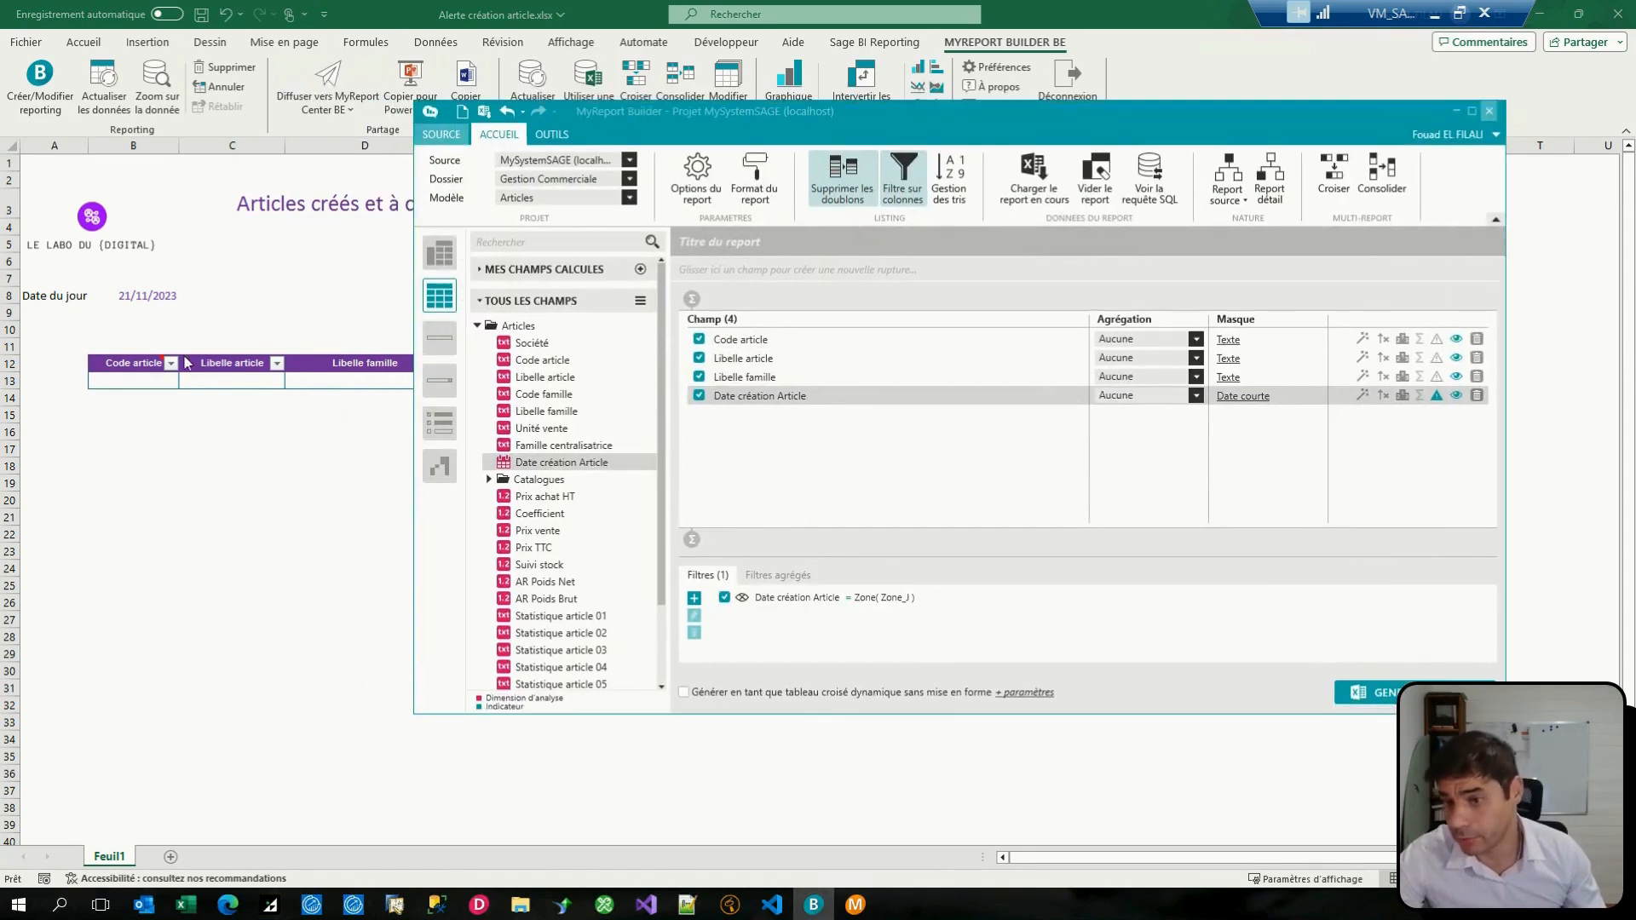
drag(891, 116, 820, 109)
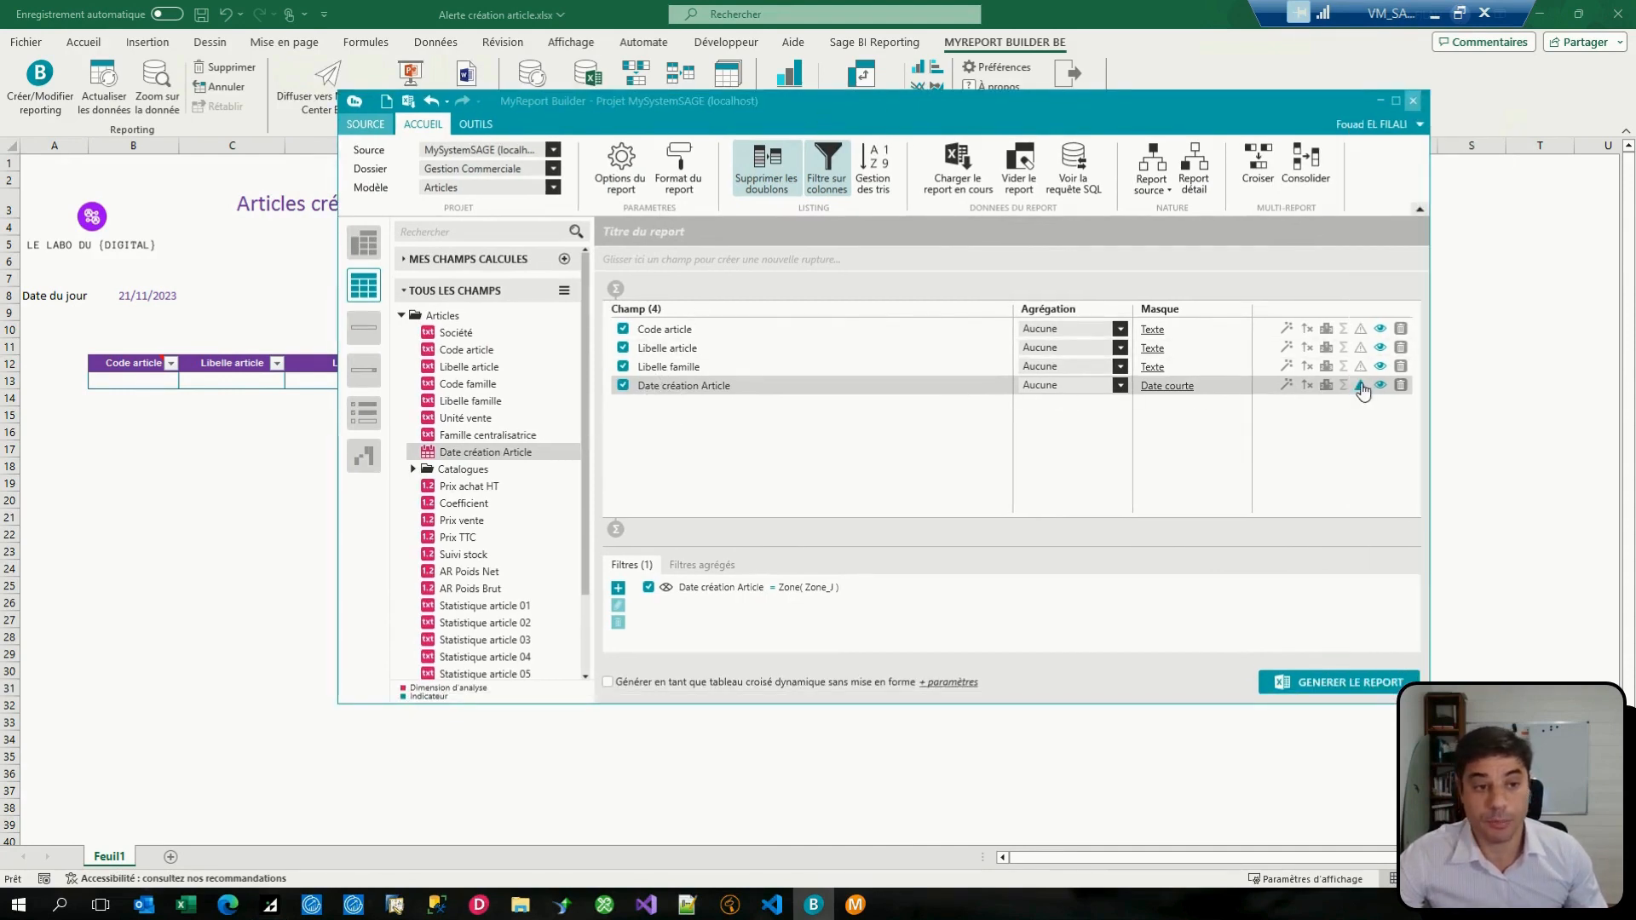
Step: Open the alert settings of the Date création Article field and examine the alert's type, threshold and format
right_click(956, 384)
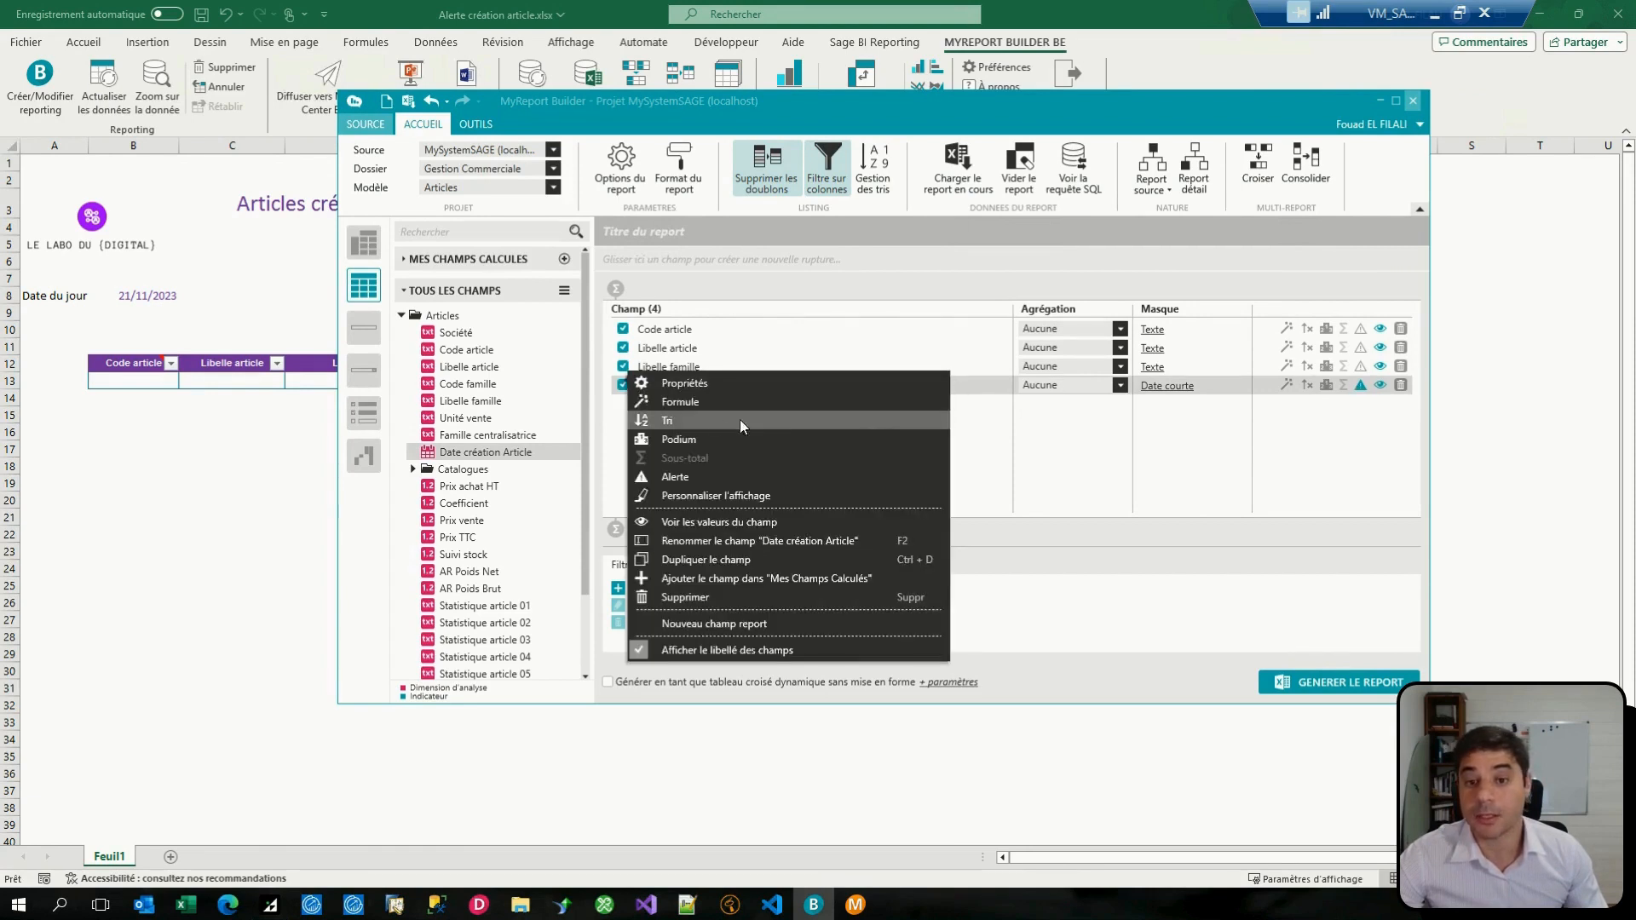
click(677, 477)
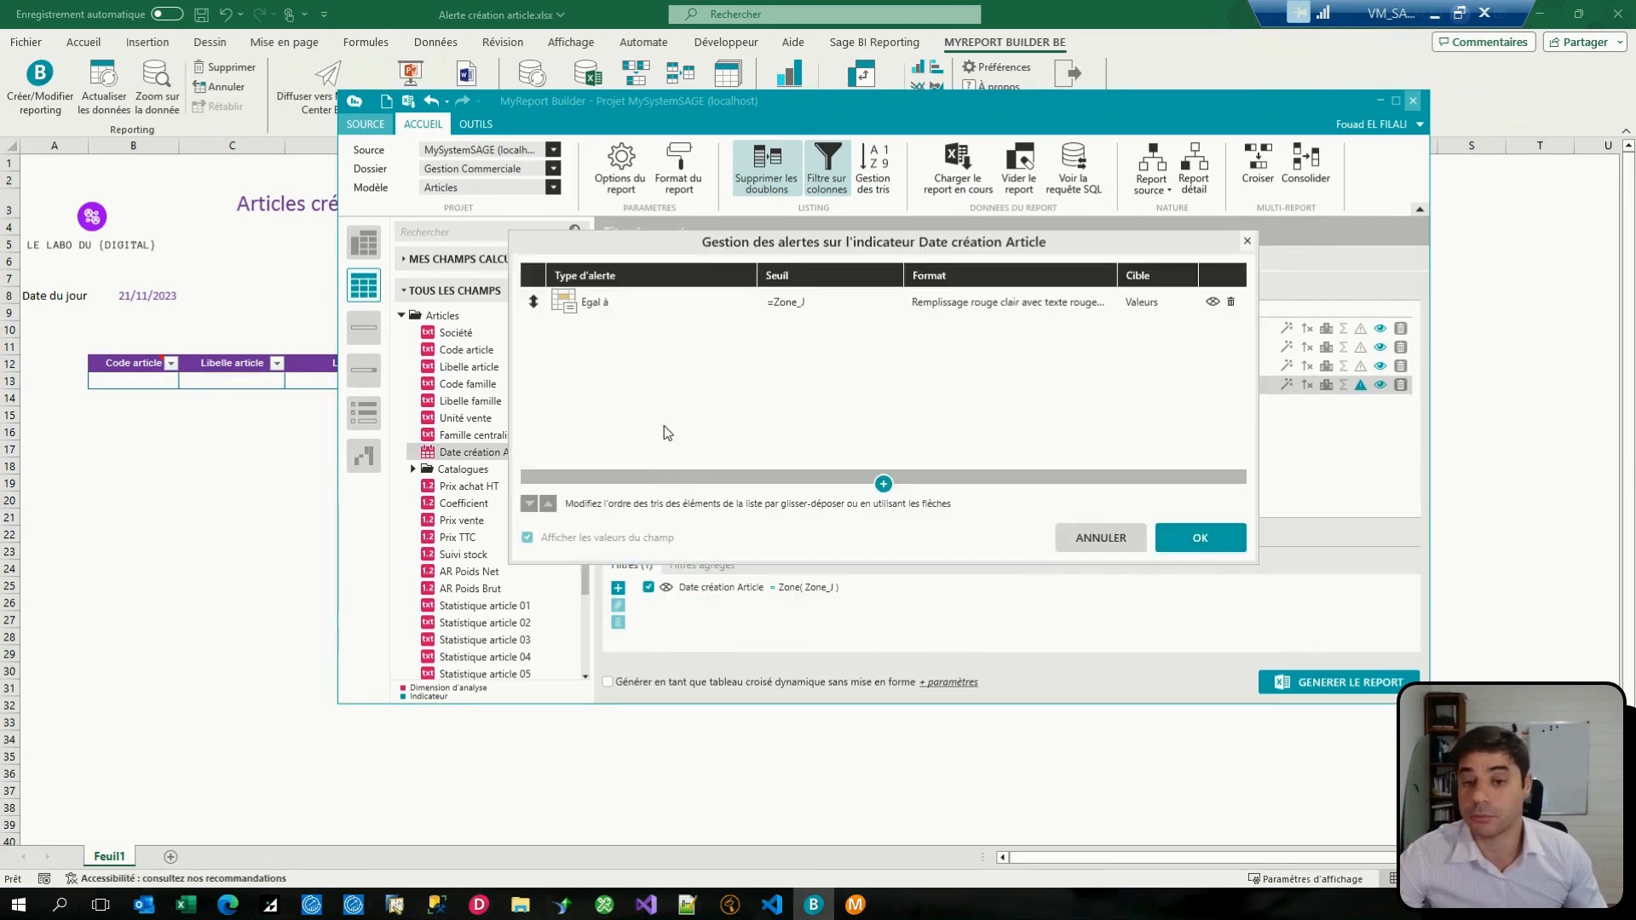
drag(701, 249, 713, 263)
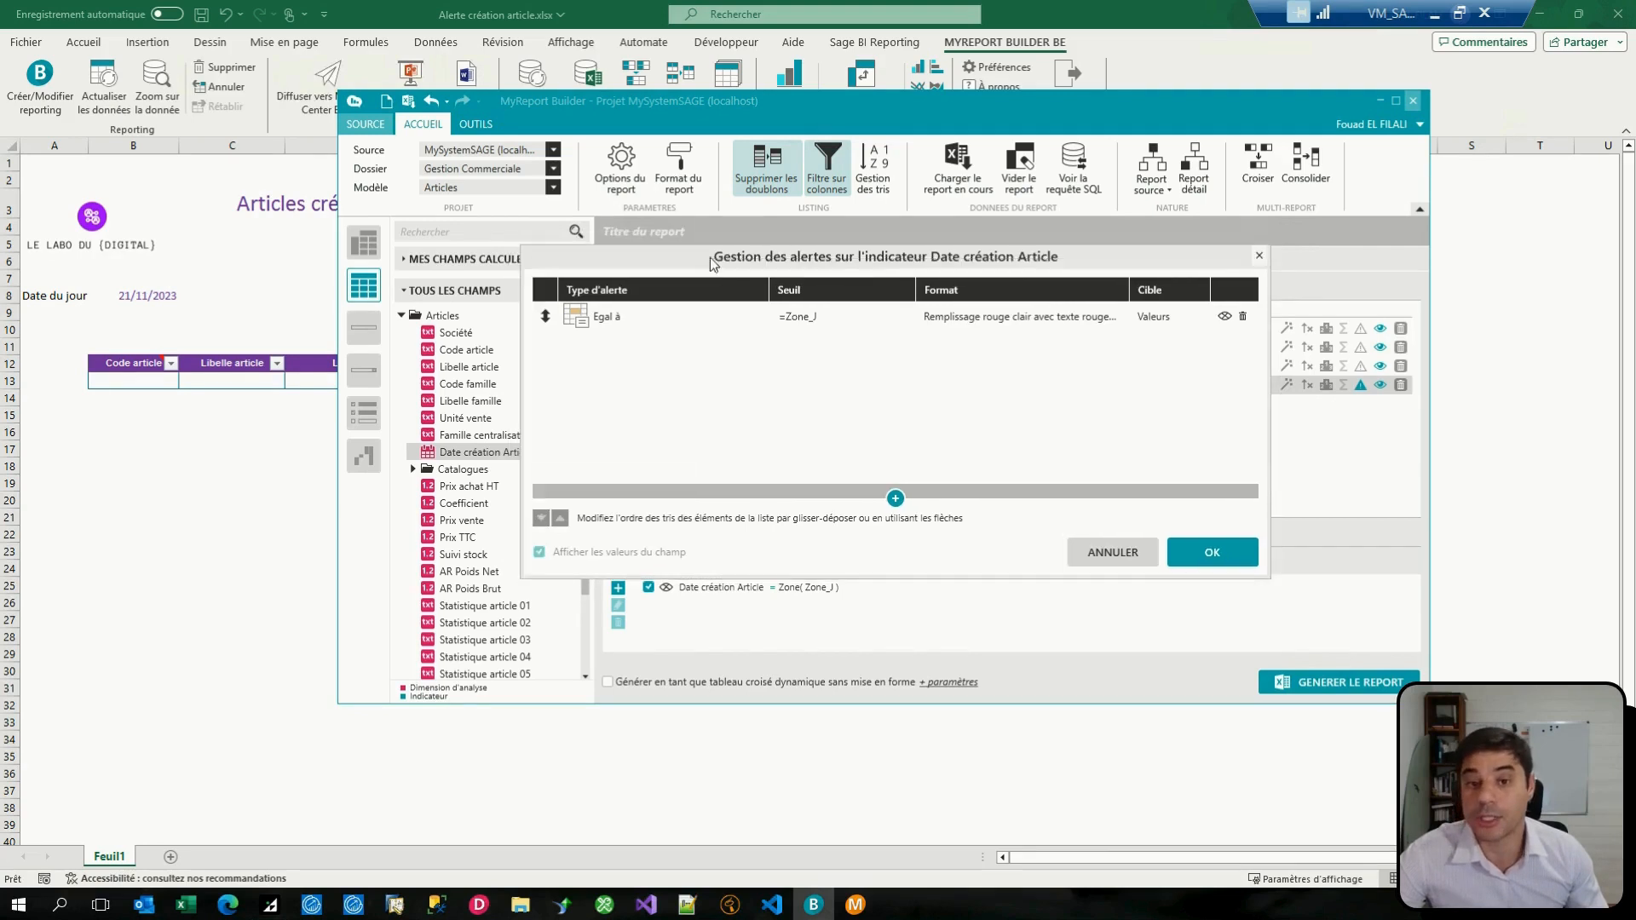
click(846, 316)
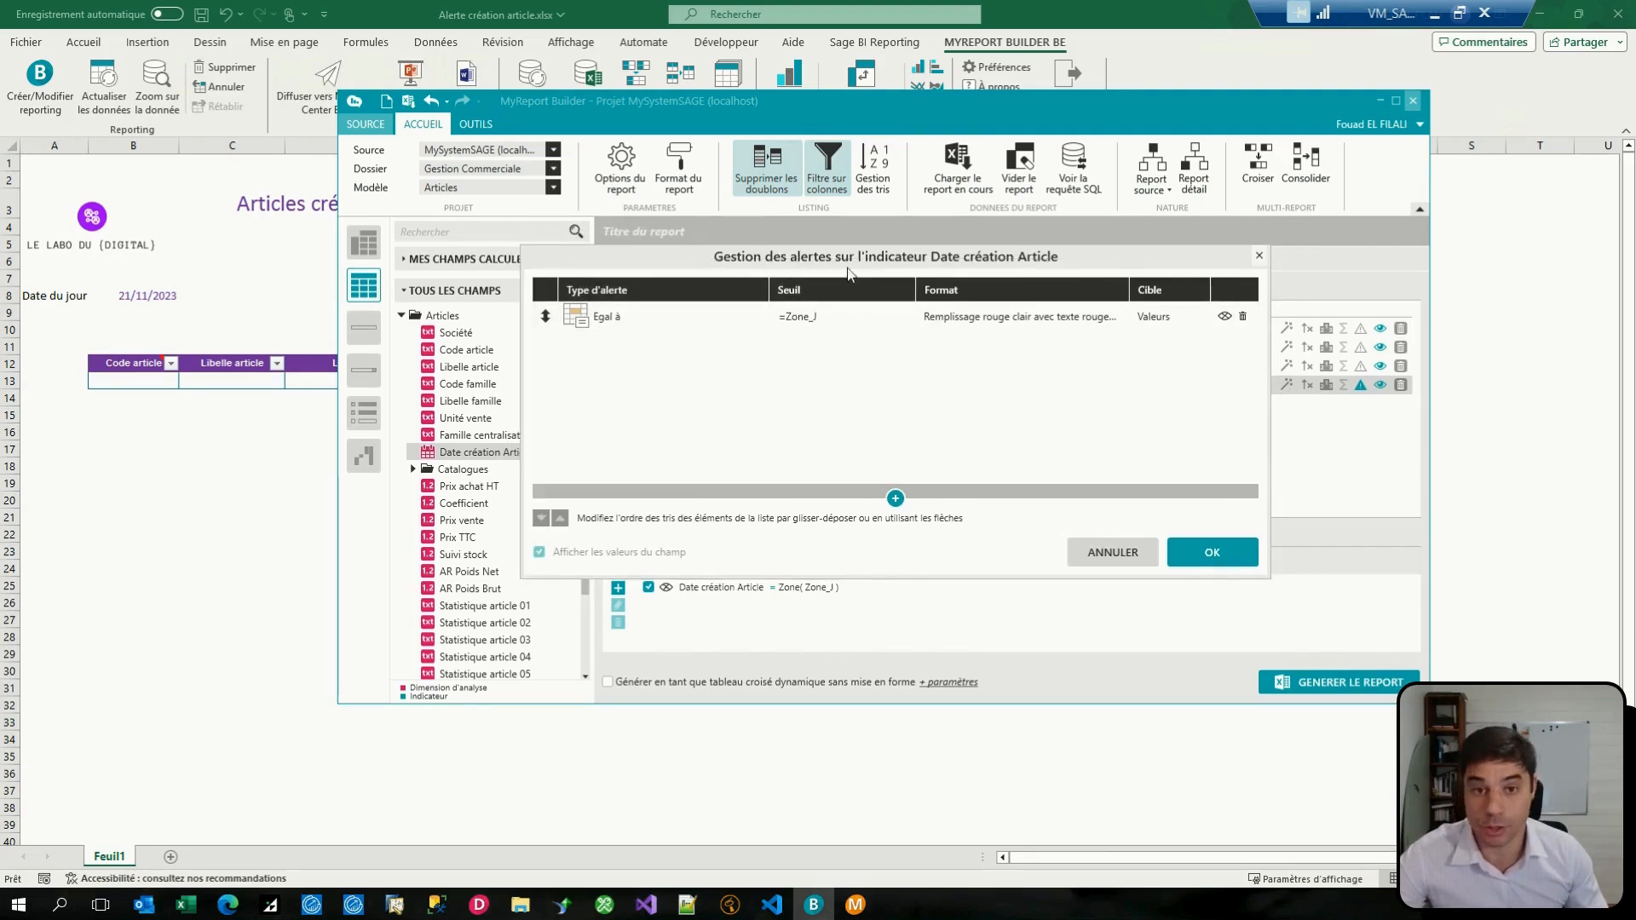
drag(851, 263, 923, 269)
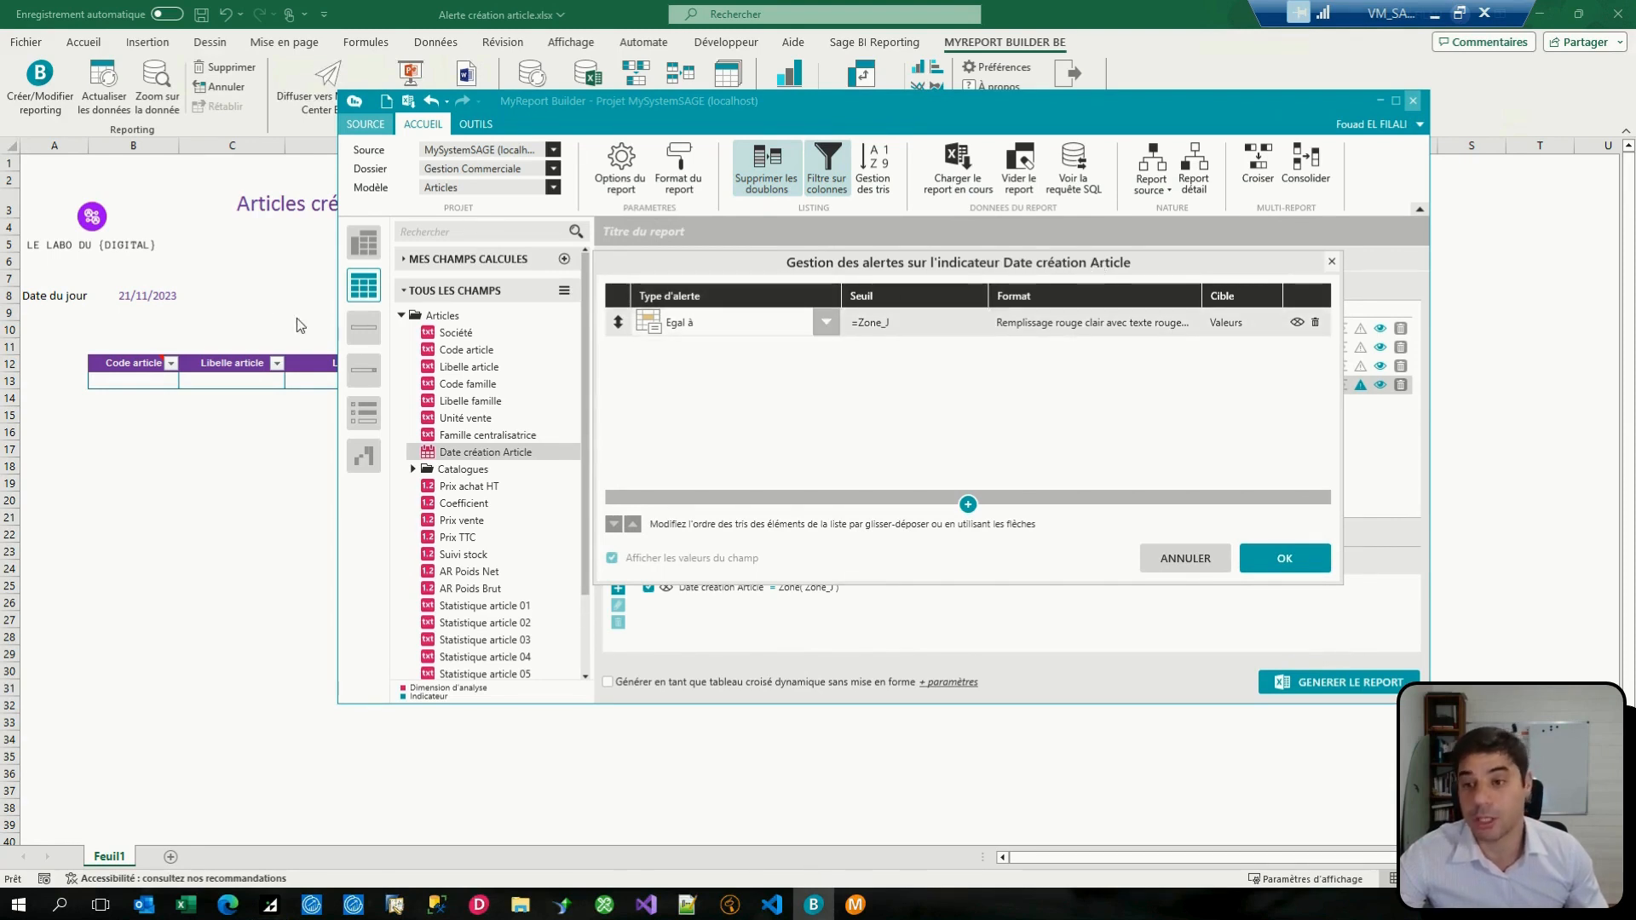
Step: Check the Date du jour cell B8 in the Excel workbook and return to the alert settings in MyReport Builder
click(141, 305)
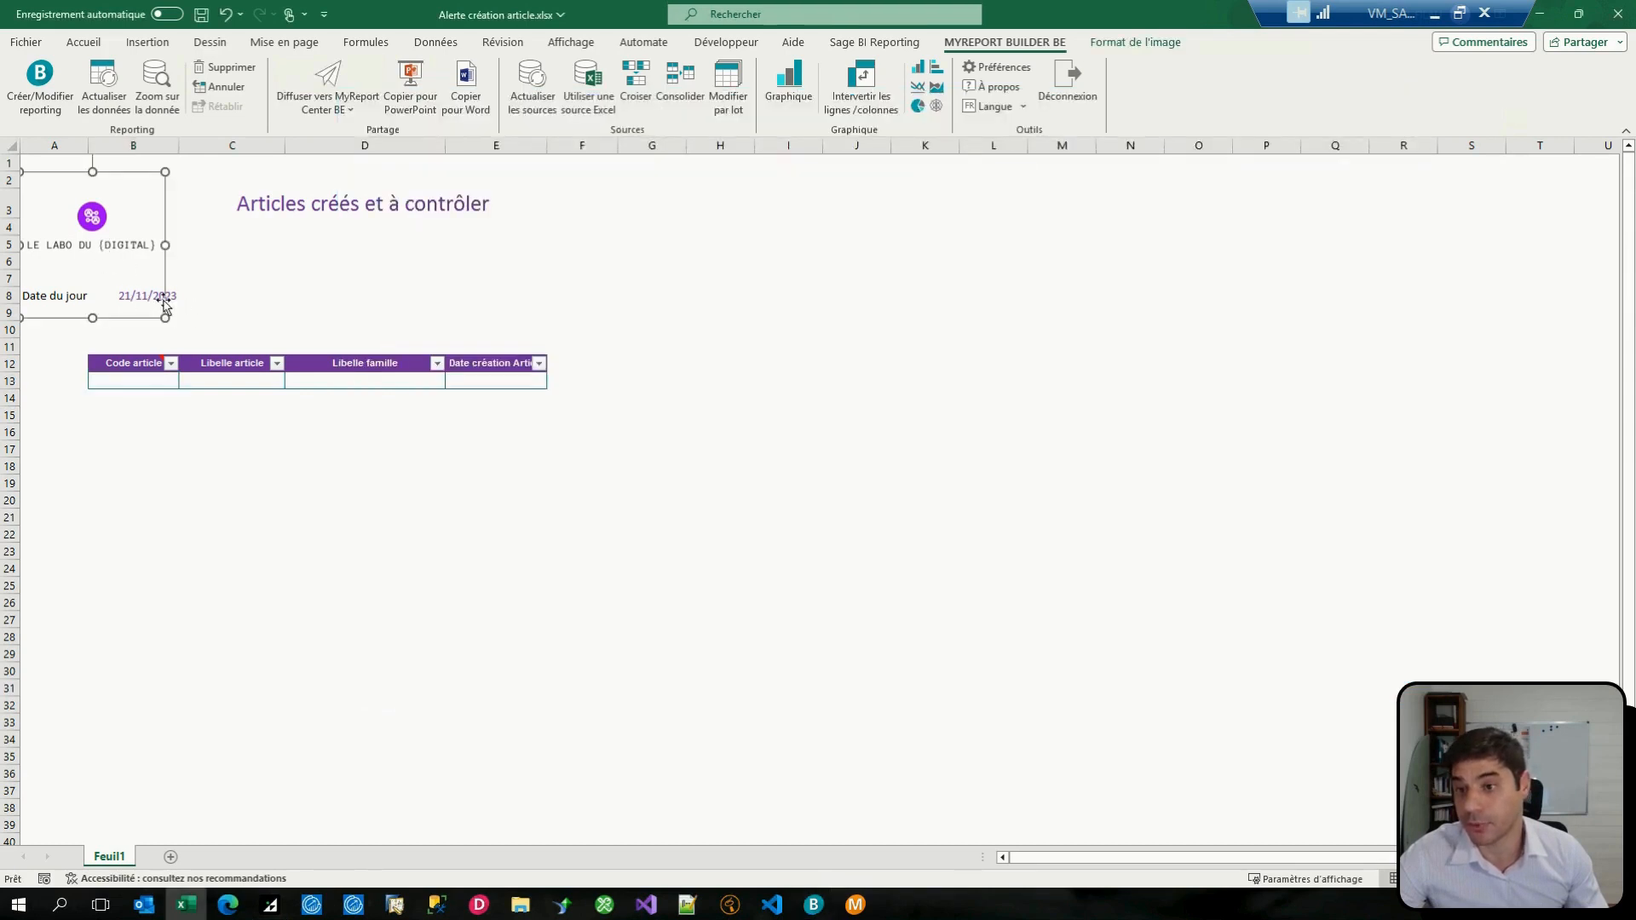
click(171, 296)
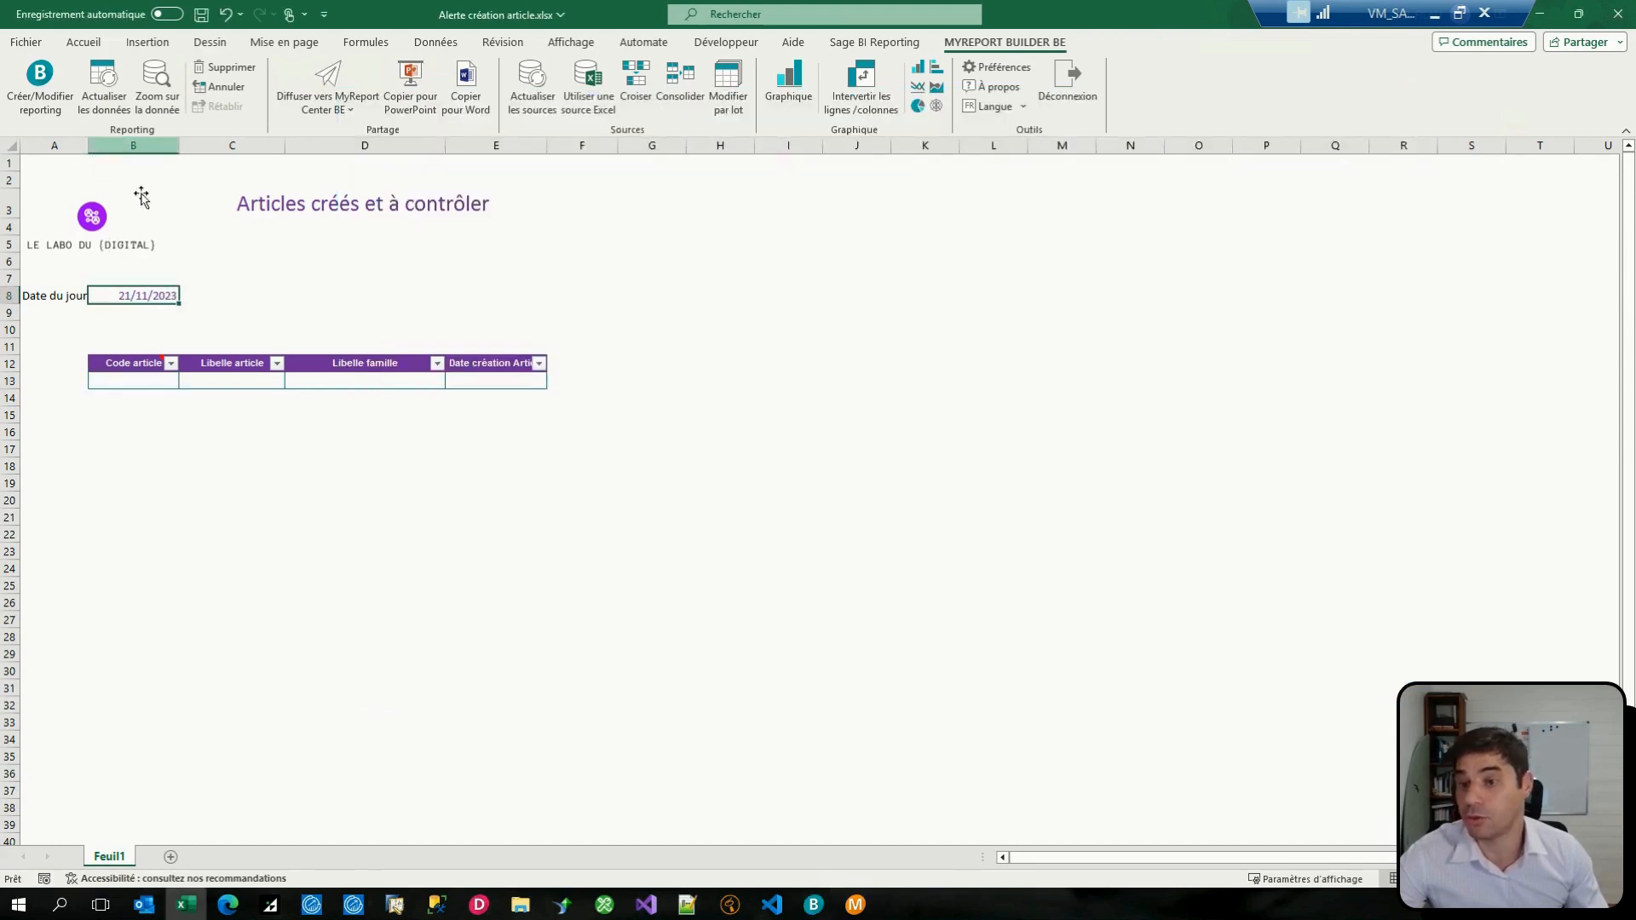
click(359, 382)
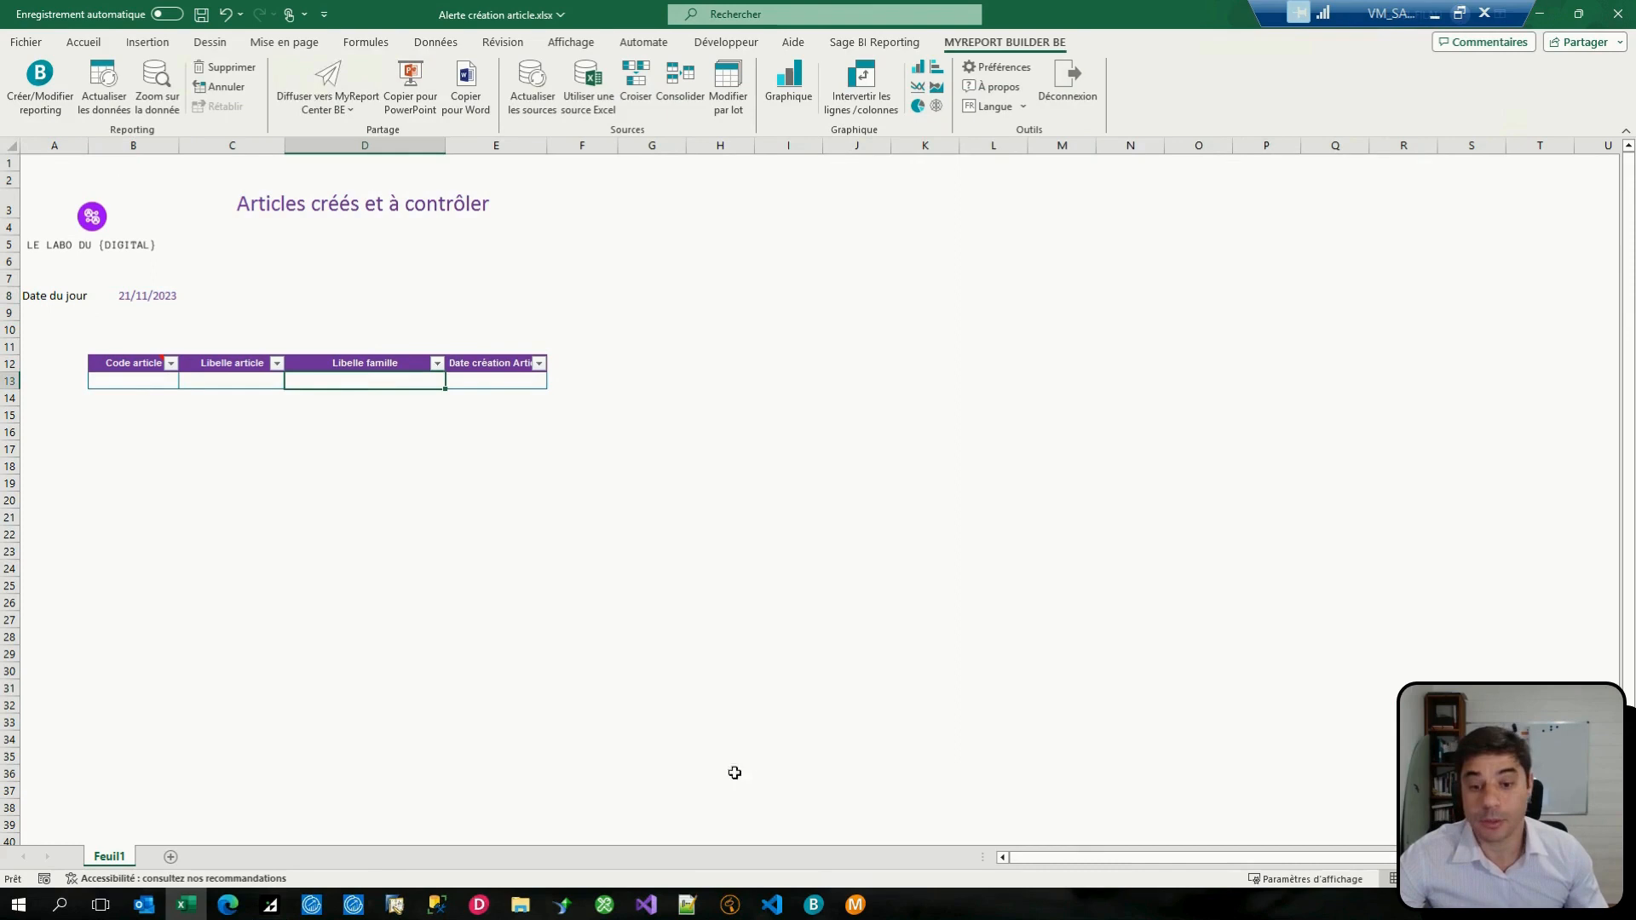
click(831, 910)
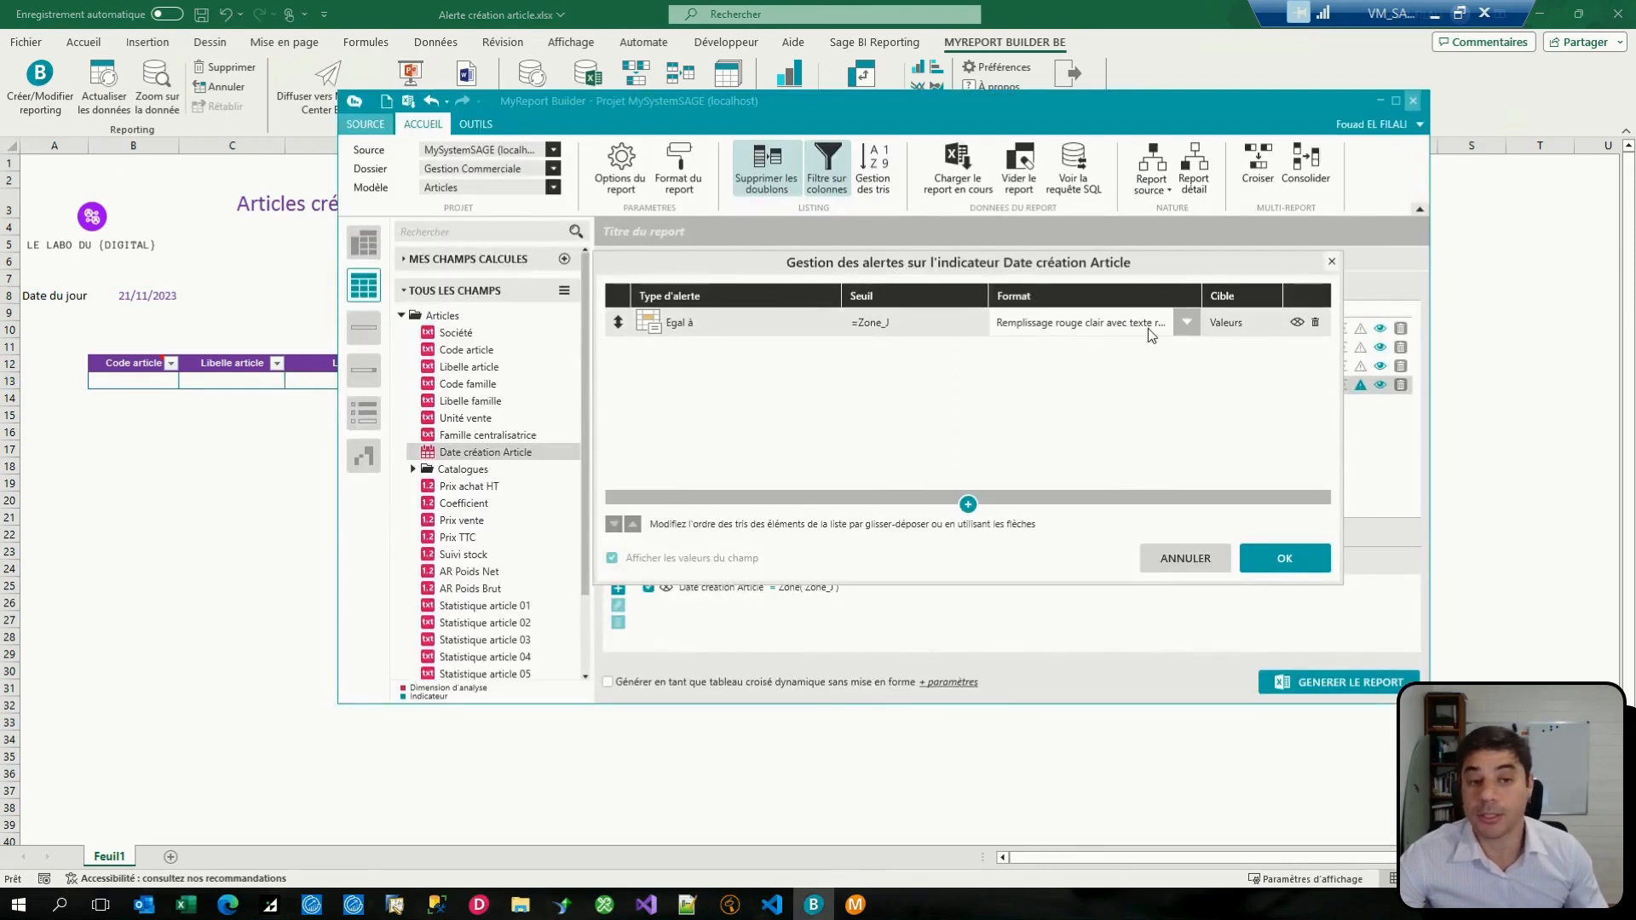
Step: Confirm the alert settings and generate the report into the workbook's article table
click(1281, 562)
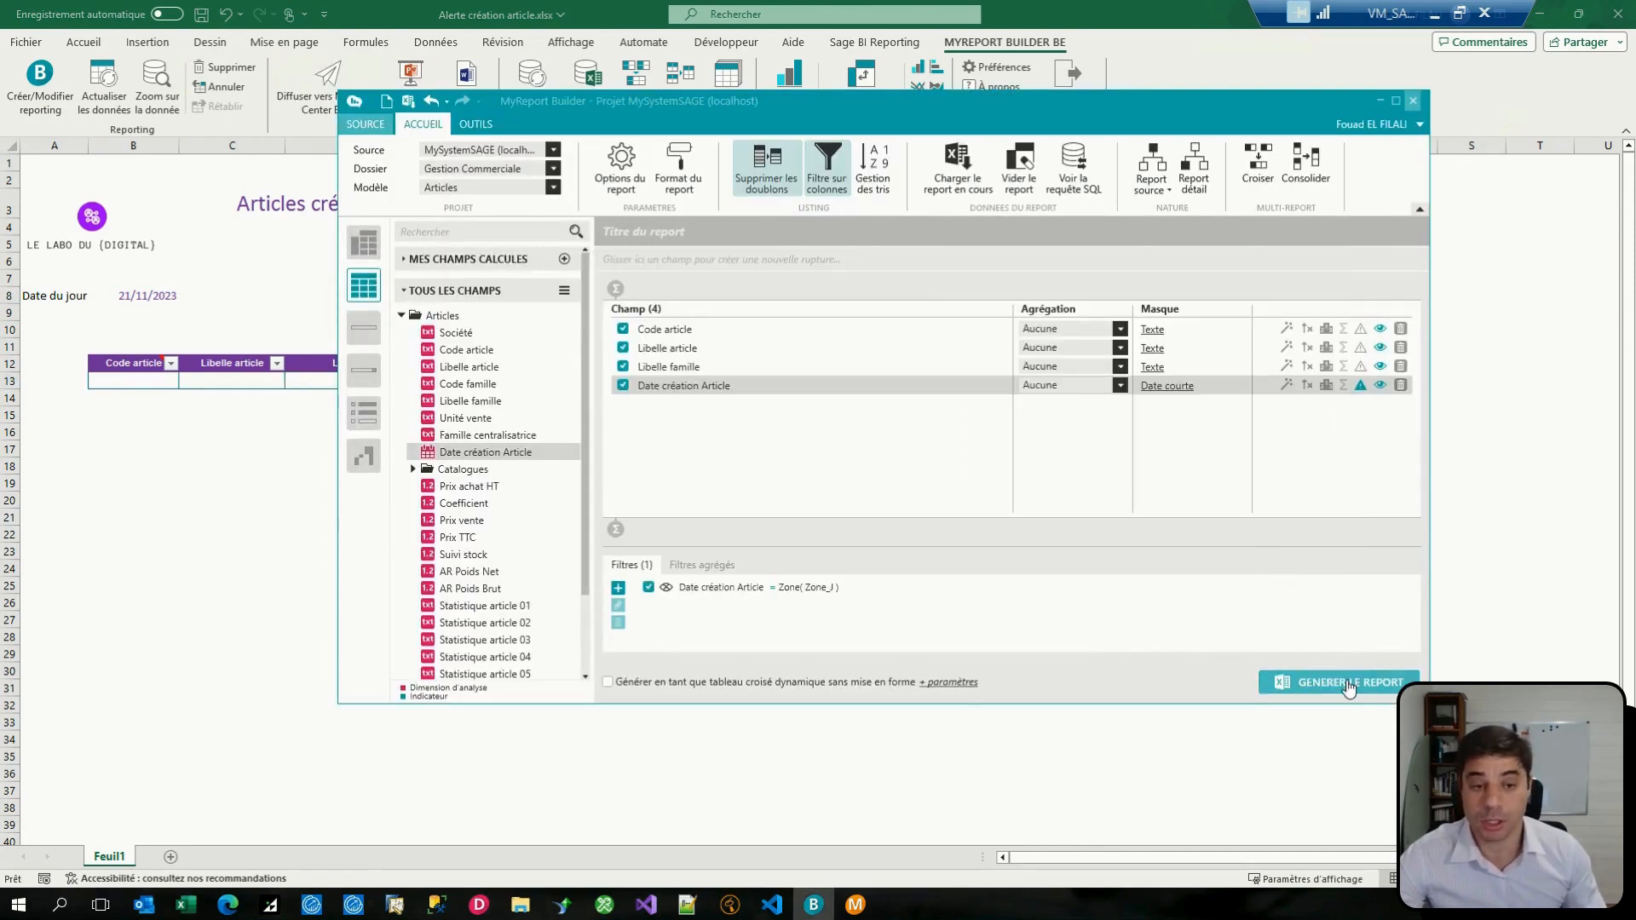
click(1347, 685)
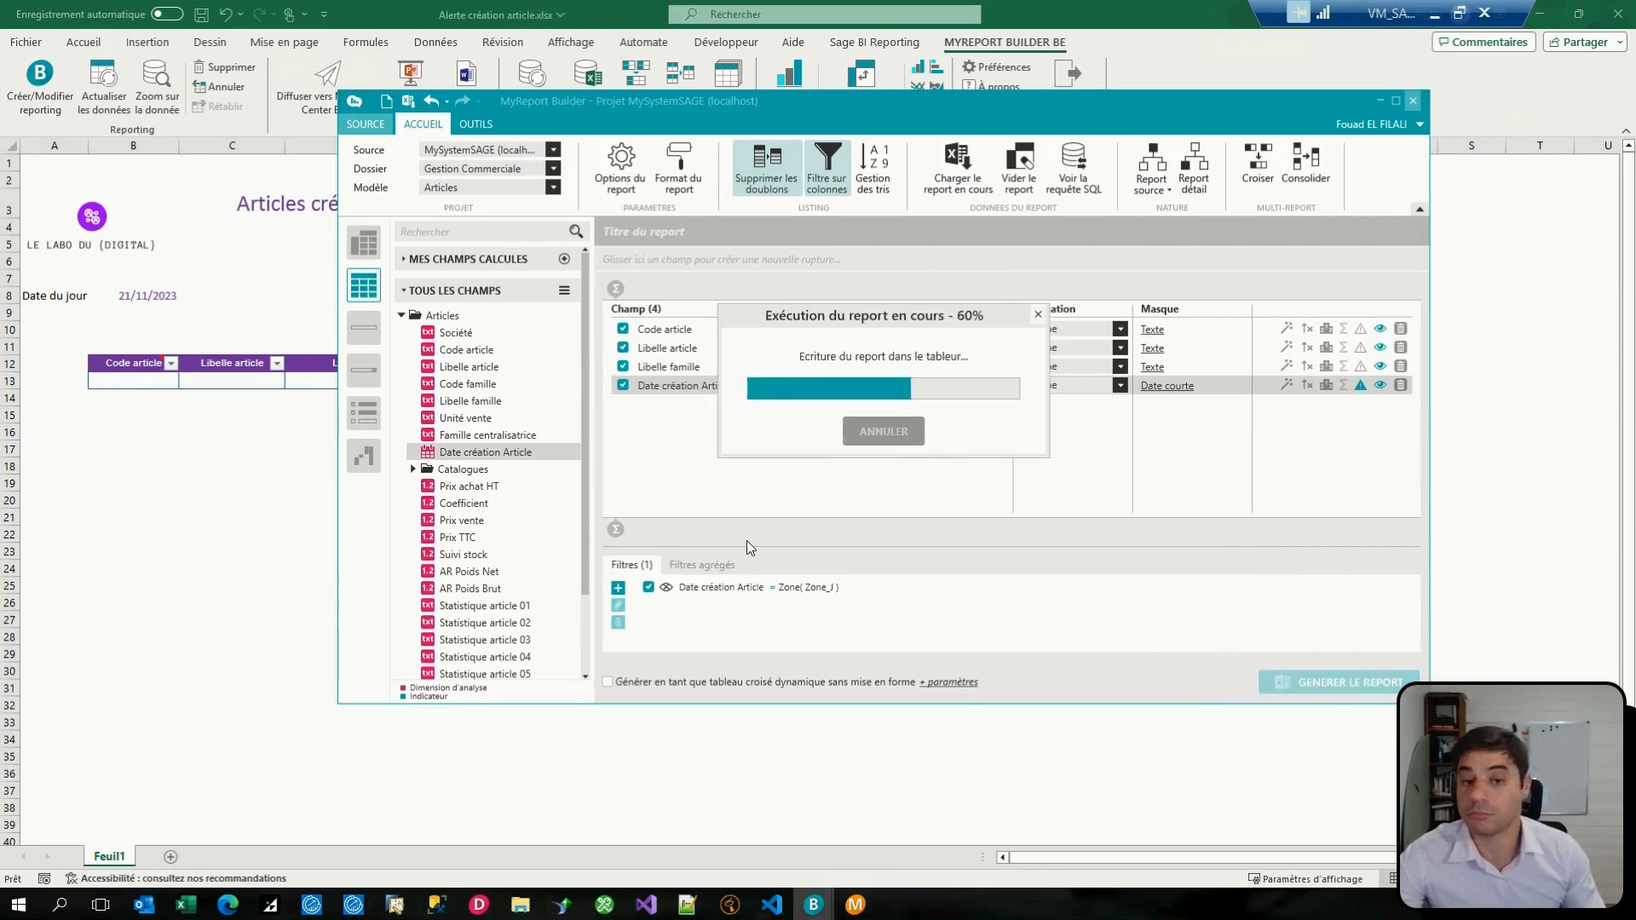
click(147, 385)
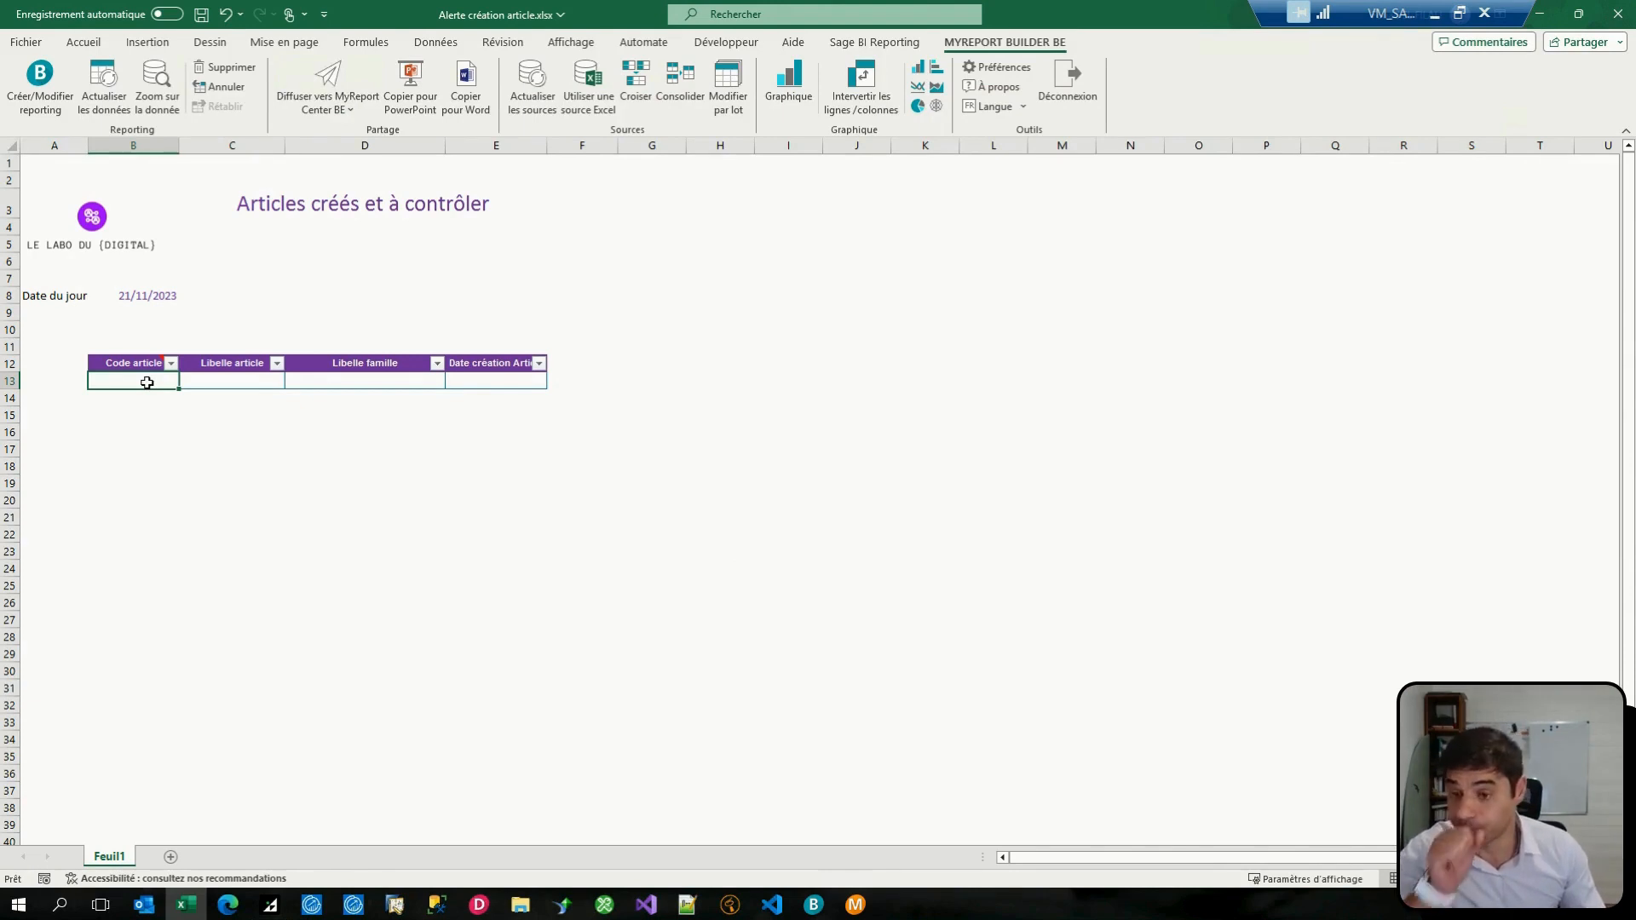
Step: Minimize the MyReport Builder window and switch to MyReport Messenger
mouse_move(863, 911)
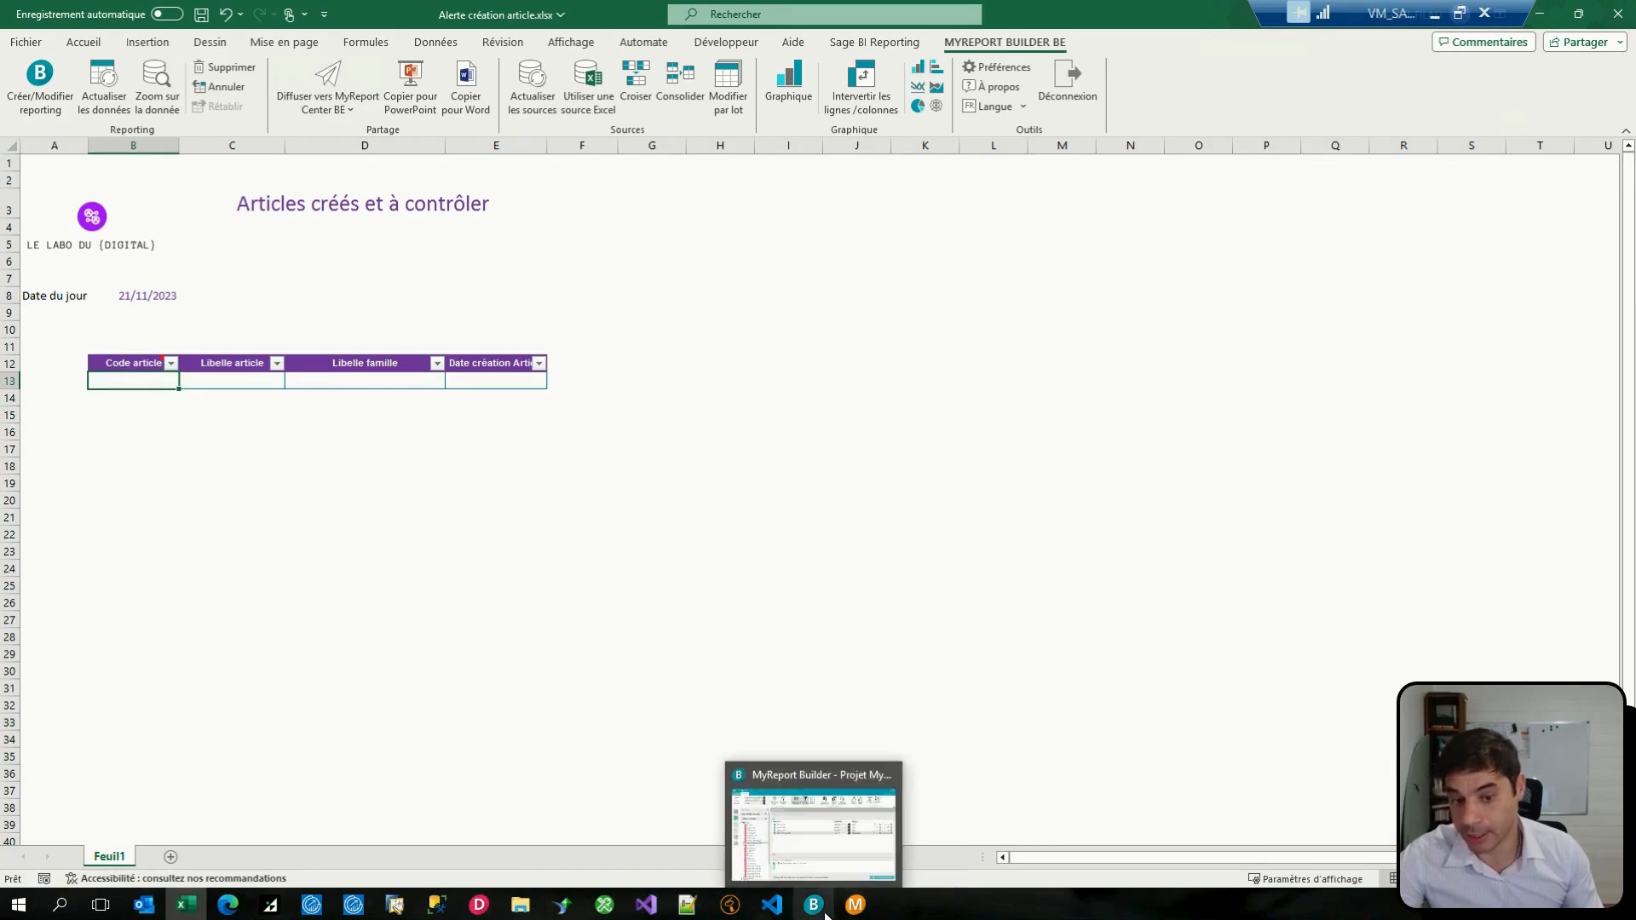
click(863, 876)
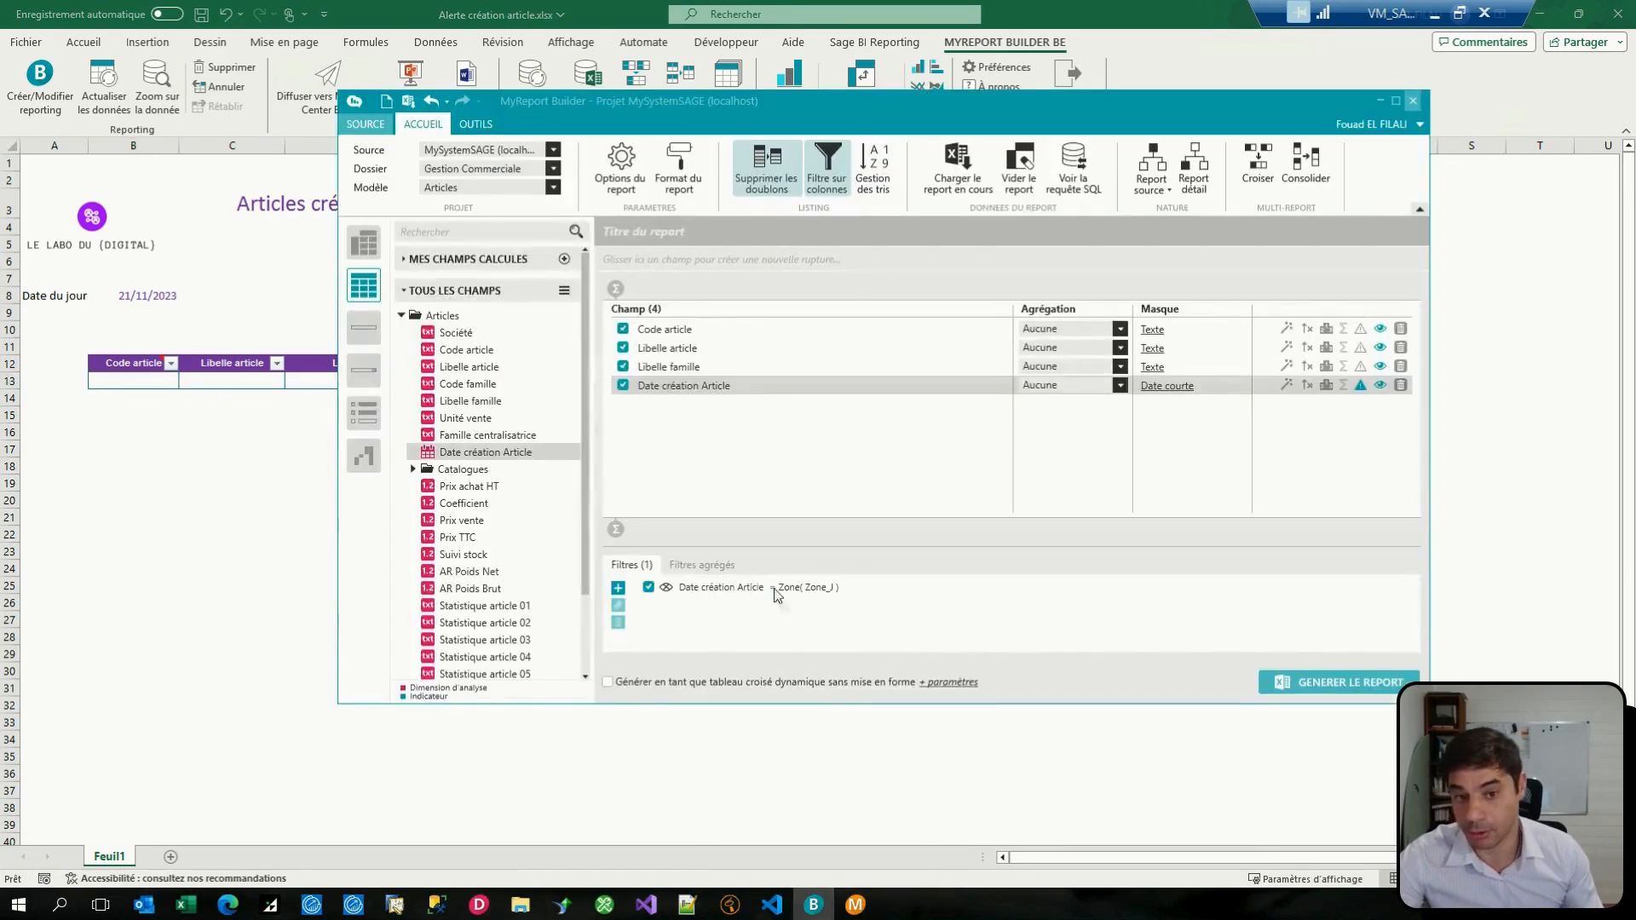
click(1381, 100)
click(871, 889)
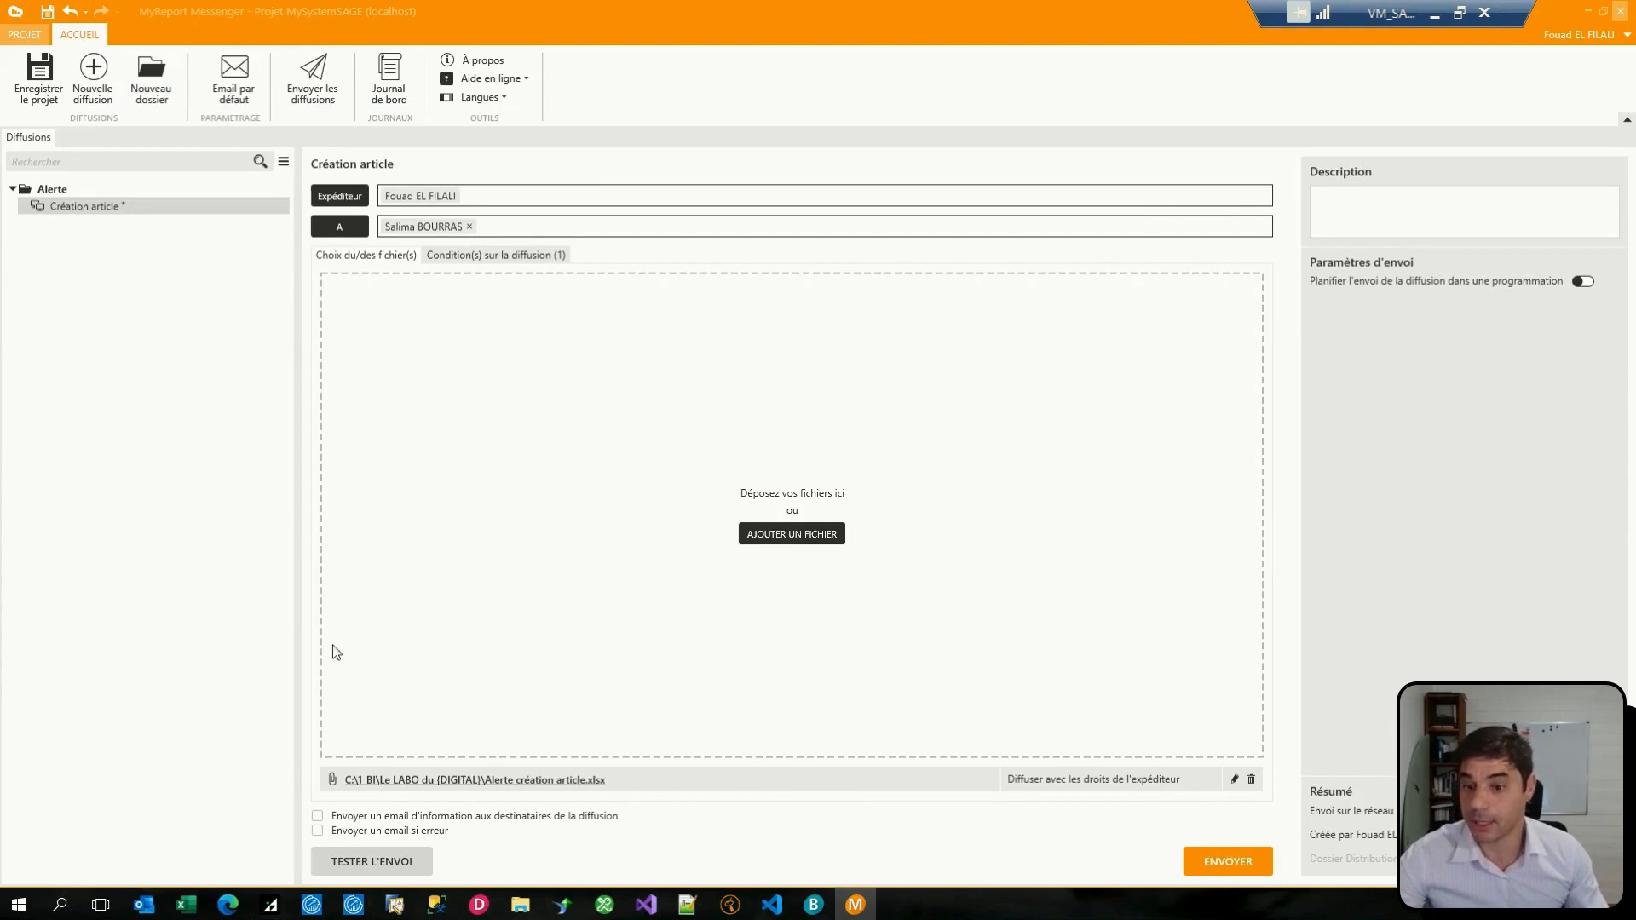
Step: Review the local network file settings of Alerte création article.xlsx and close them without changes
click(1234, 779)
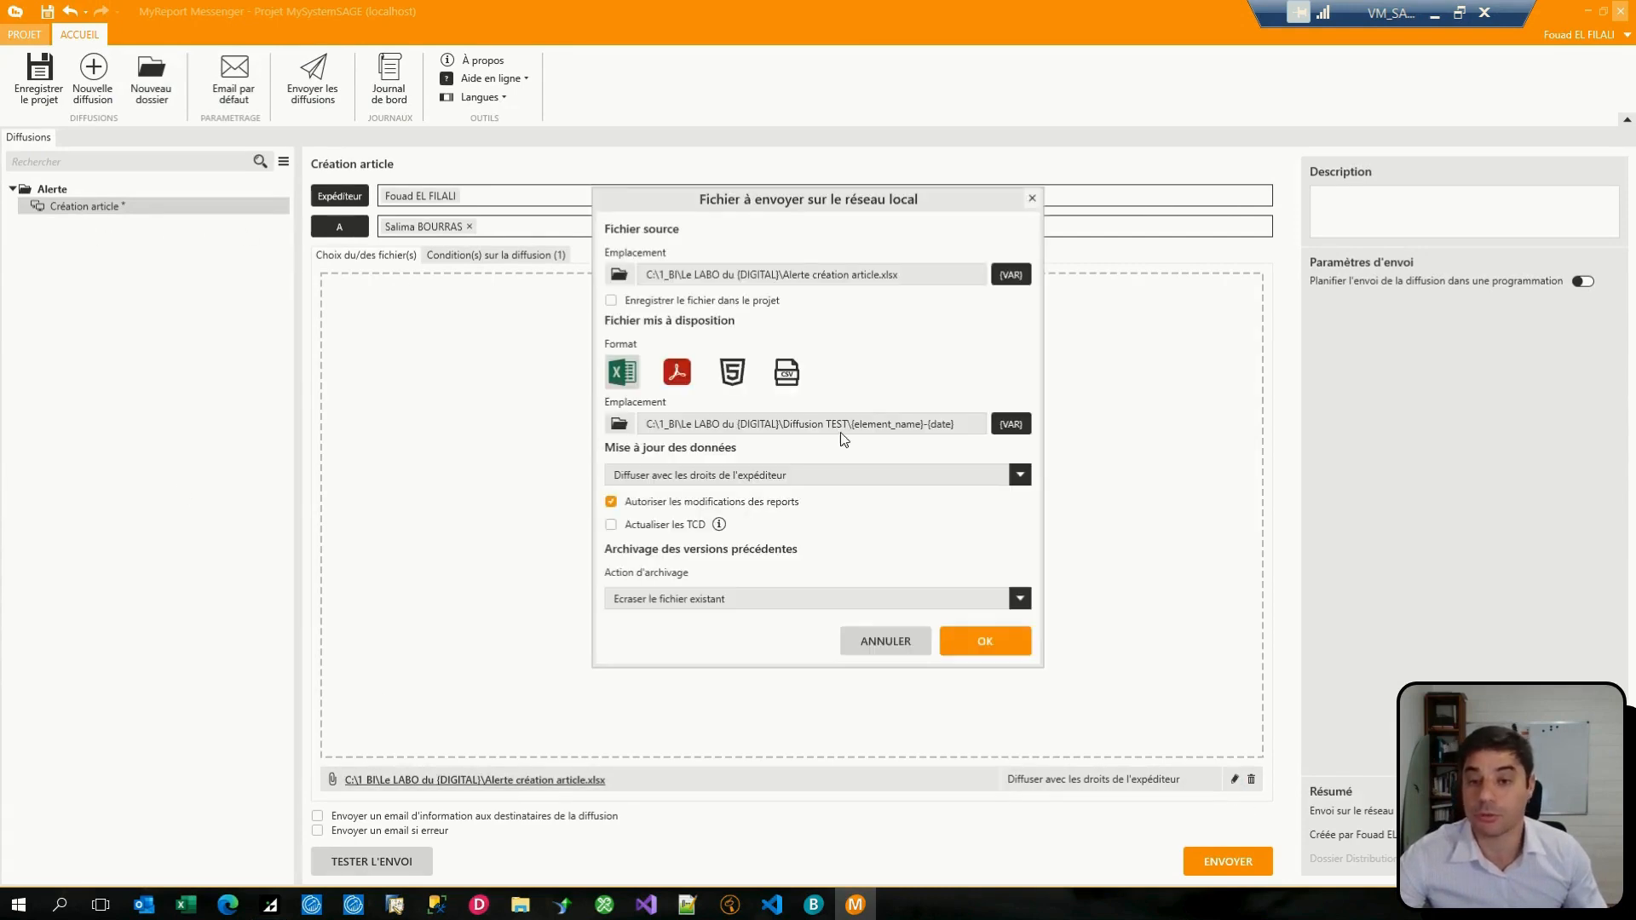
drag(815, 212, 761, 213)
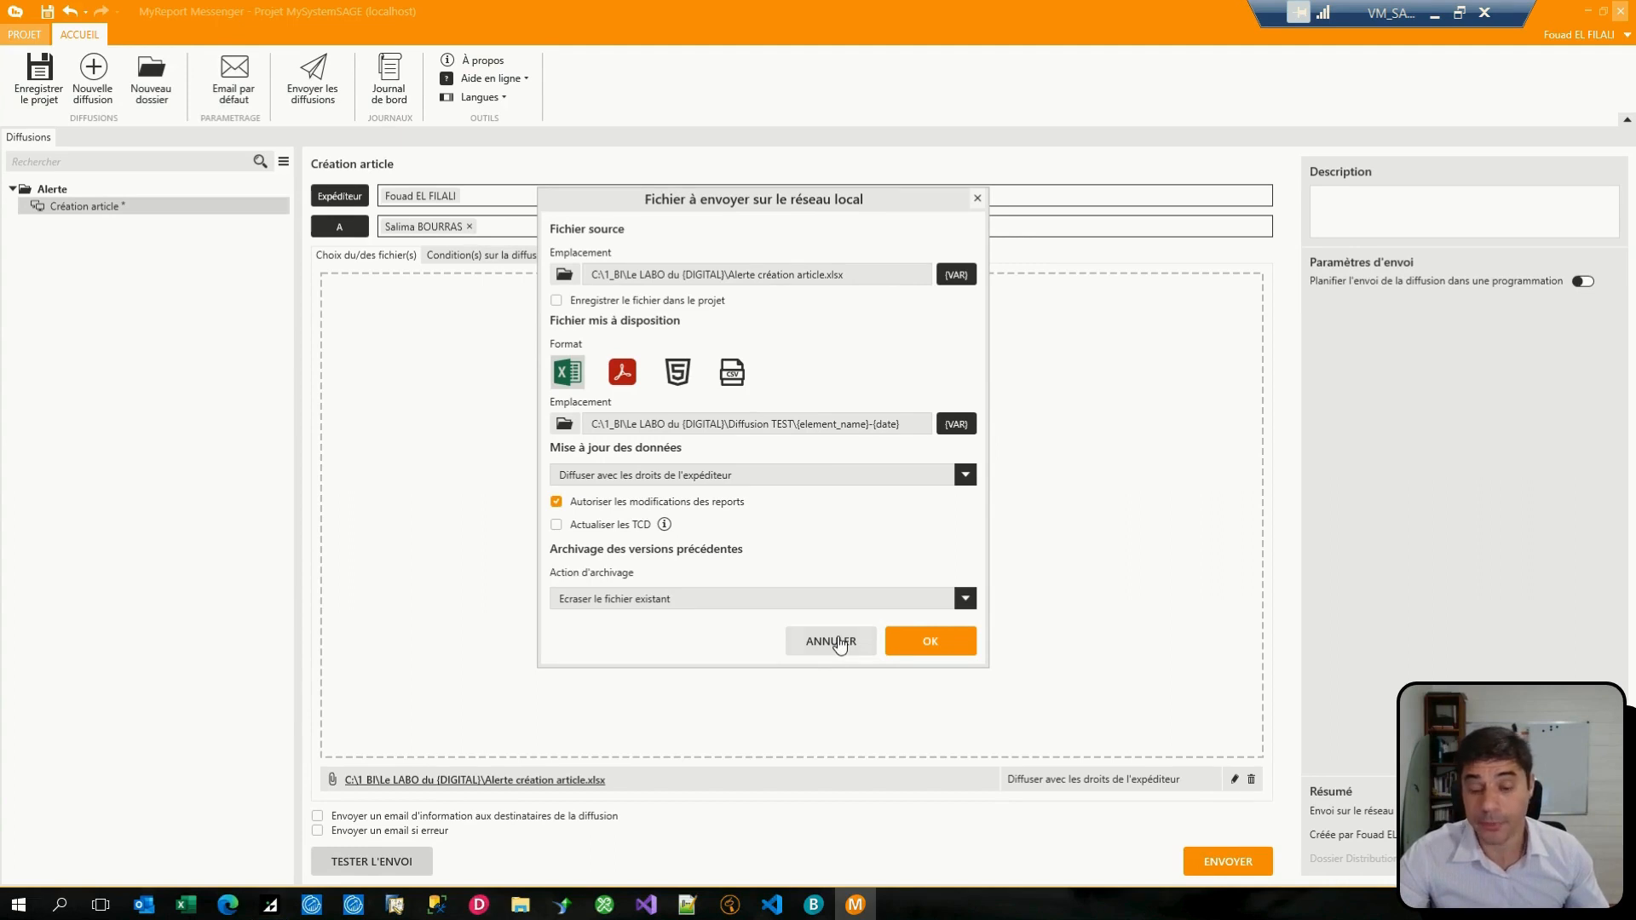
click(840, 645)
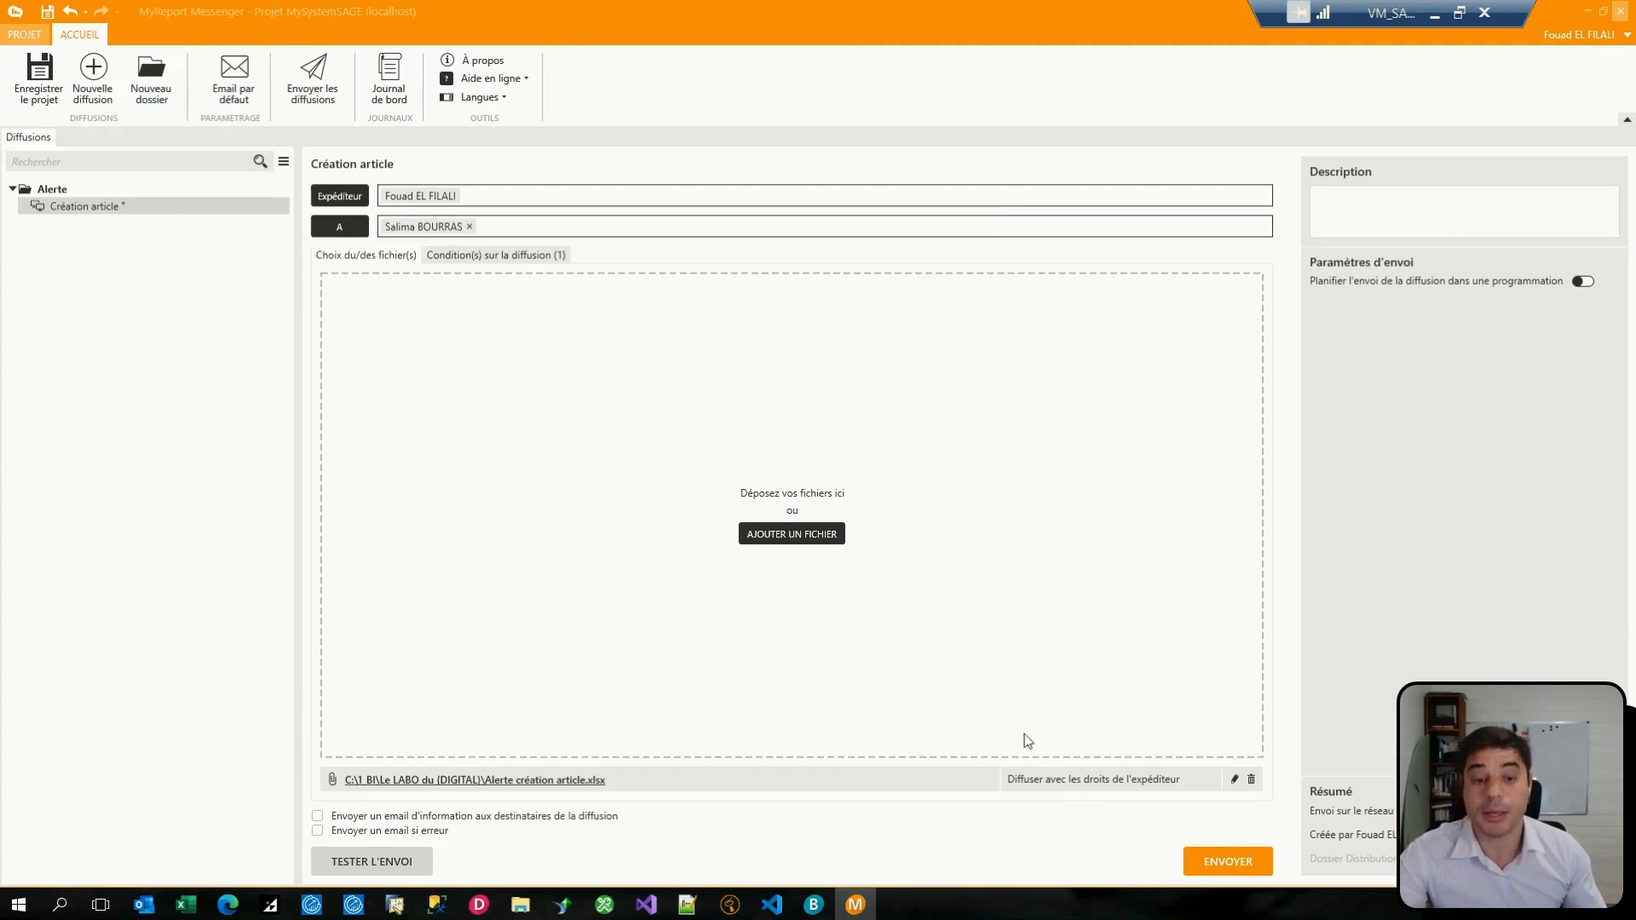
Step: Reopen the settings of Alerte création article.xlsx and examine its source location and the {element_name}-{date} destination path
click(1234, 779)
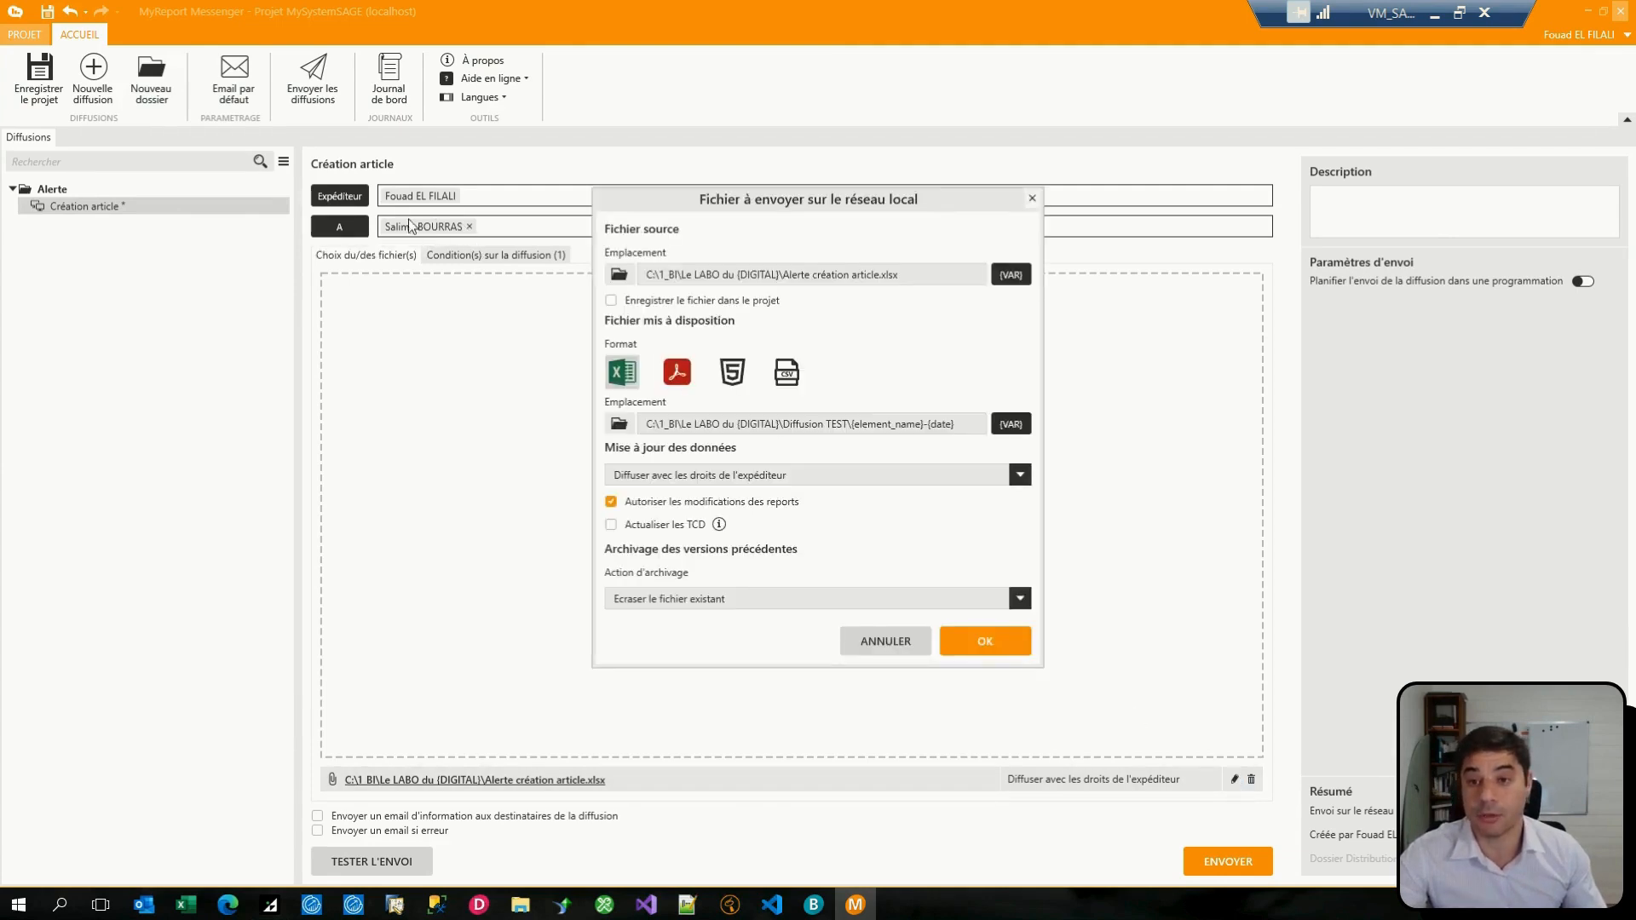
drag(665, 203, 623, 234)
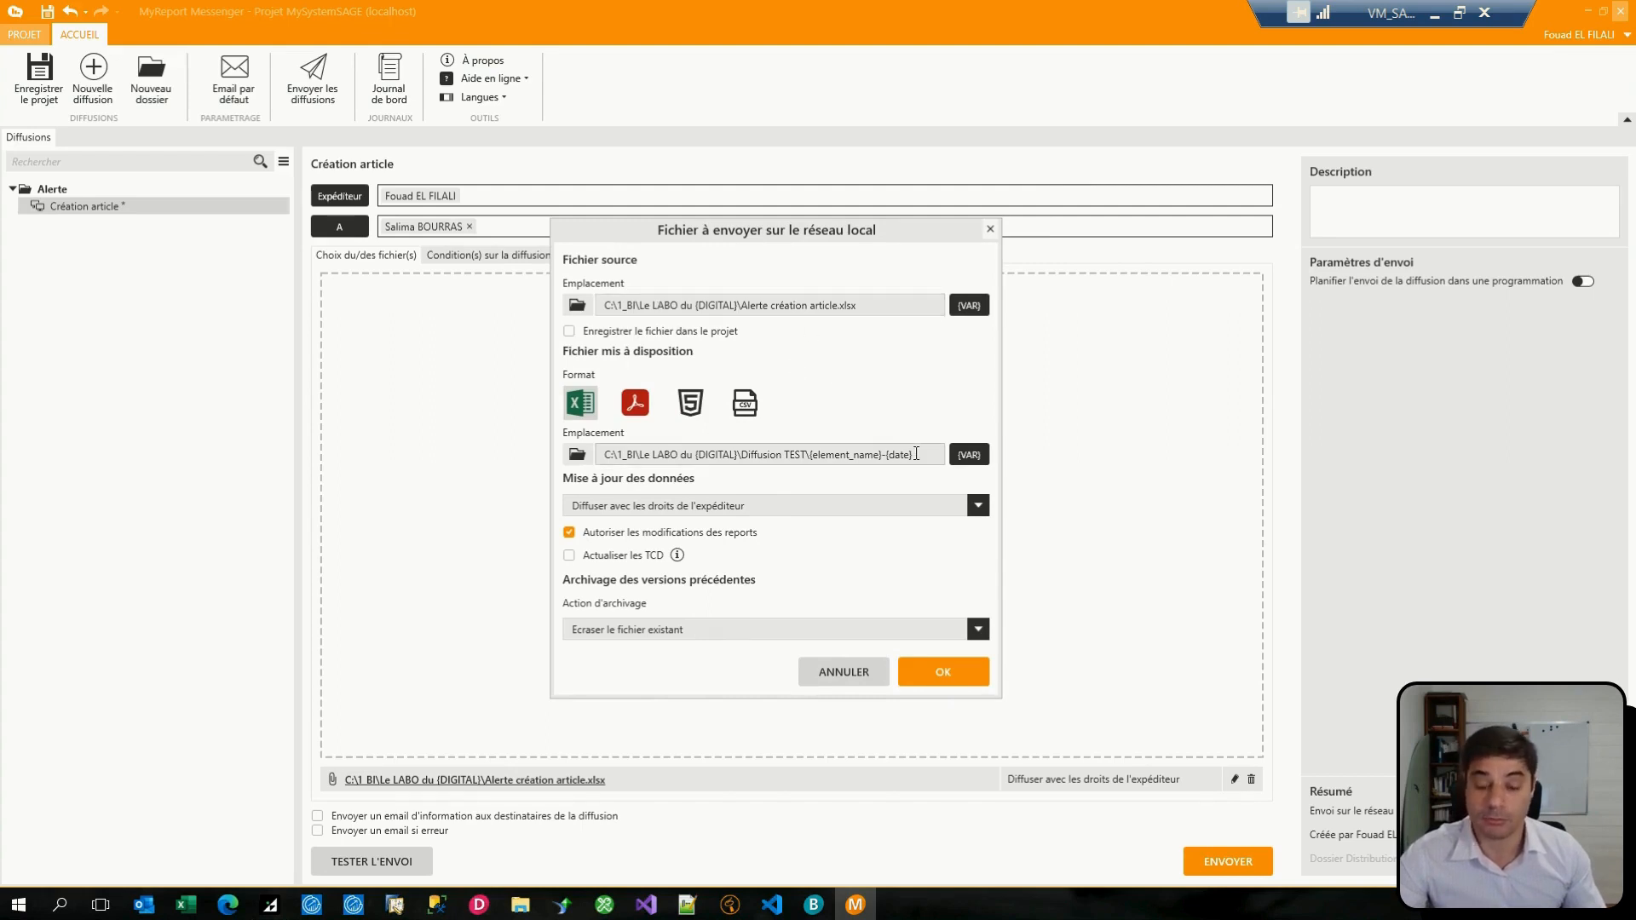
drag(906, 455, 829, 429)
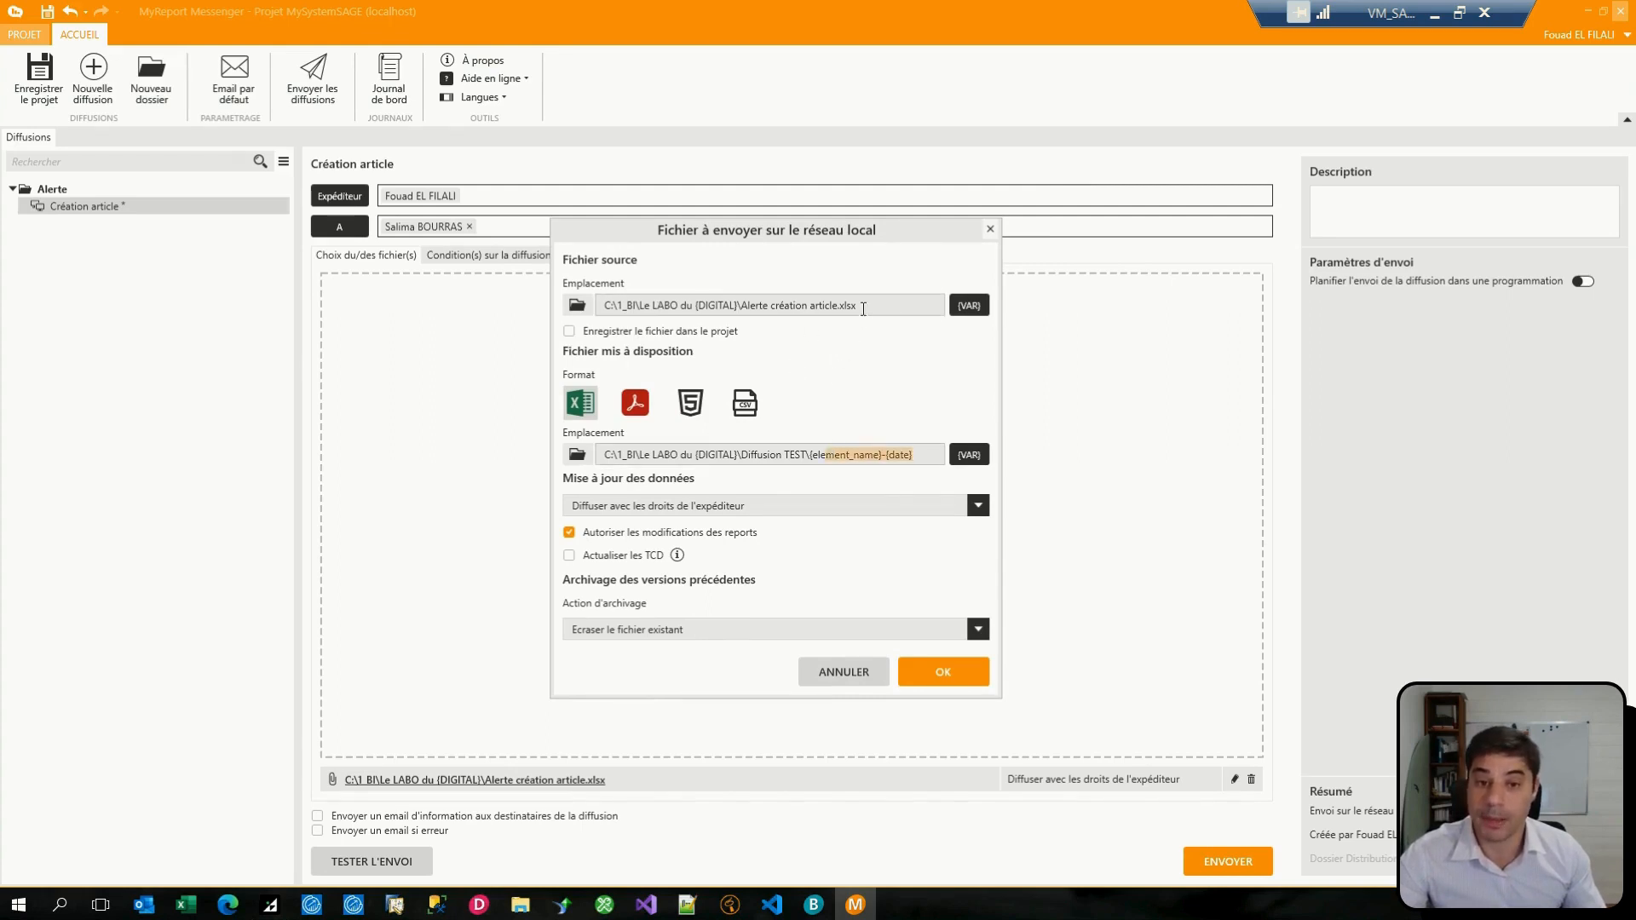
drag(863, 305, 588, 314)
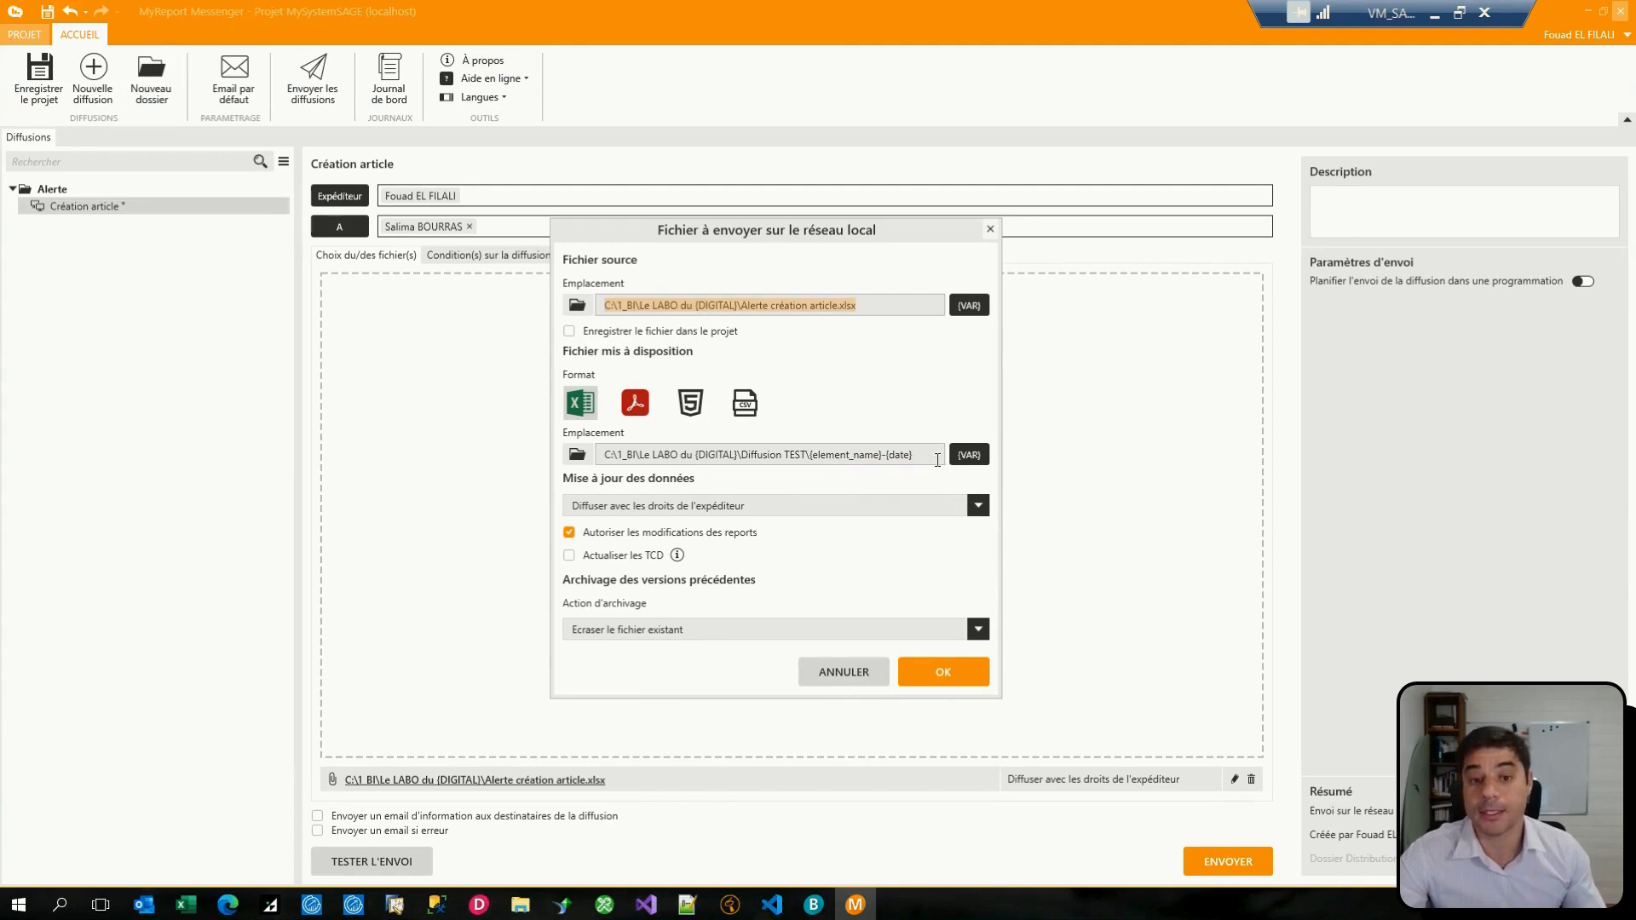
drag(938, 461, 732, 457)
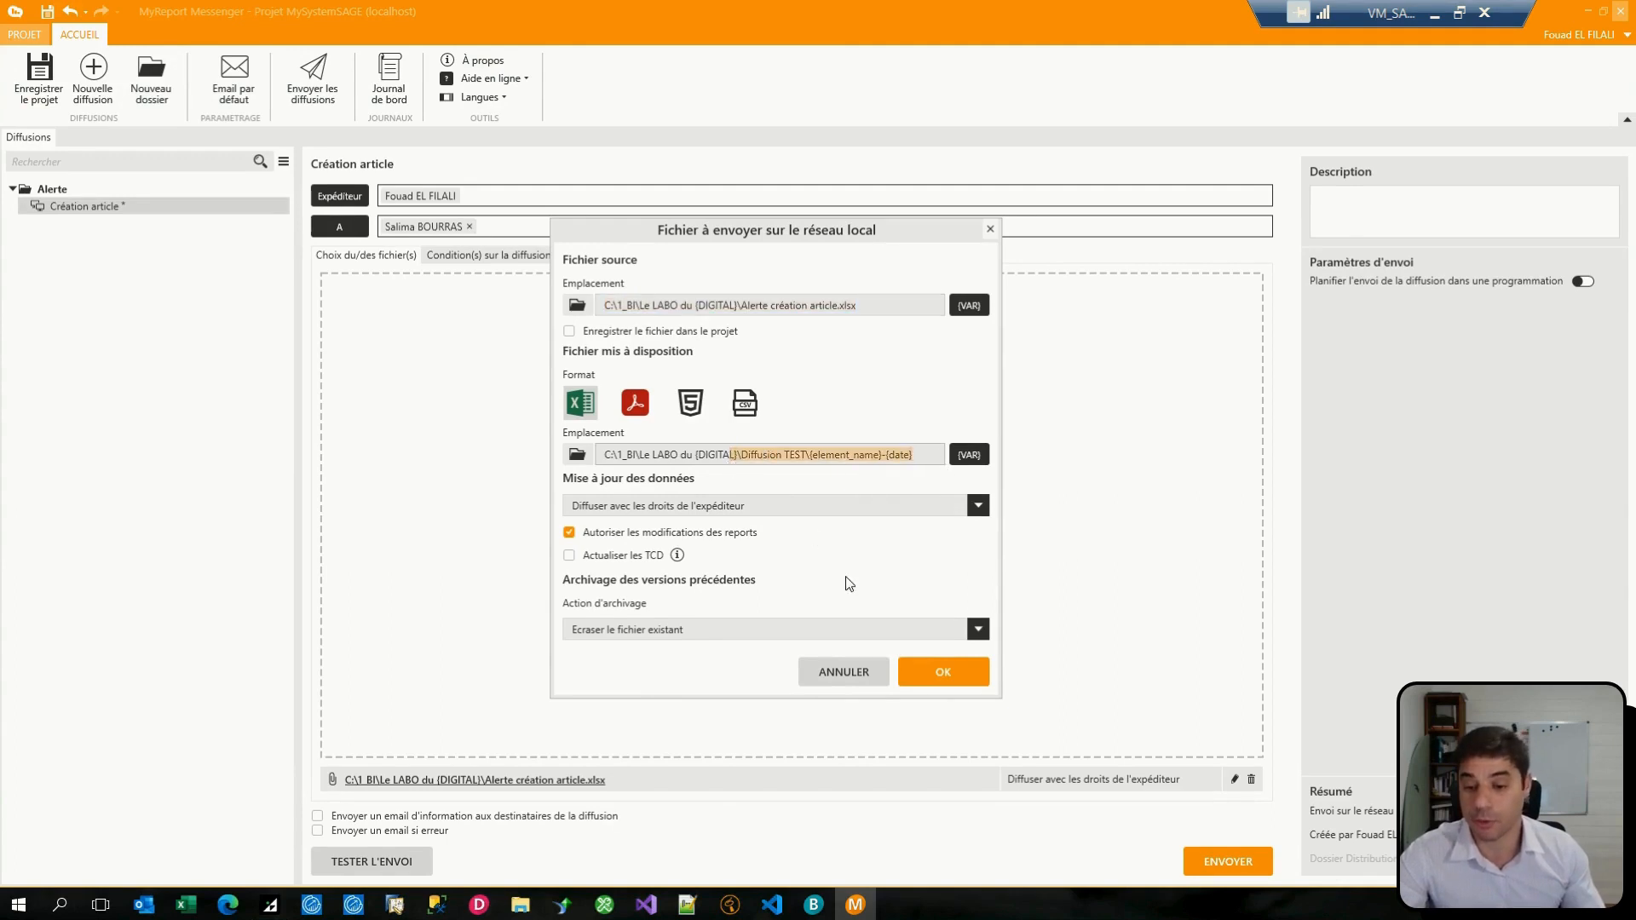
Step: Copy the source folder path C:\1_BI\Le LABO du {DIGITAL}\ into File Explorer and open its Diffusion TEST folder
triple_click(762, 304)
click(606, 309)
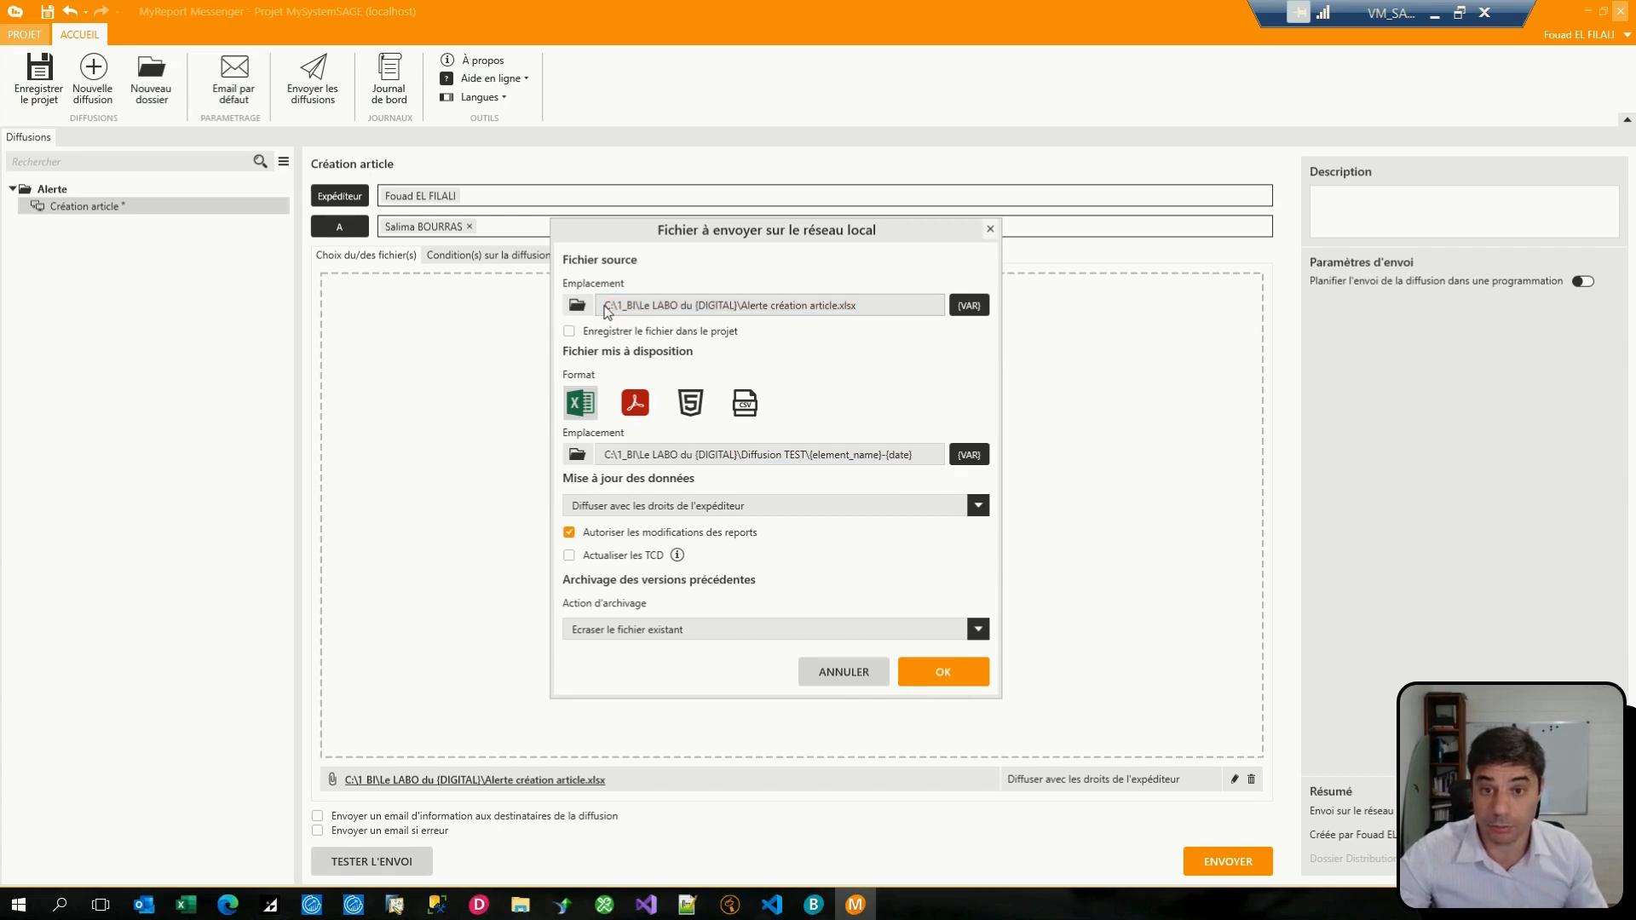
drag(741, 305, 594, 309)
key(ctrl+c)
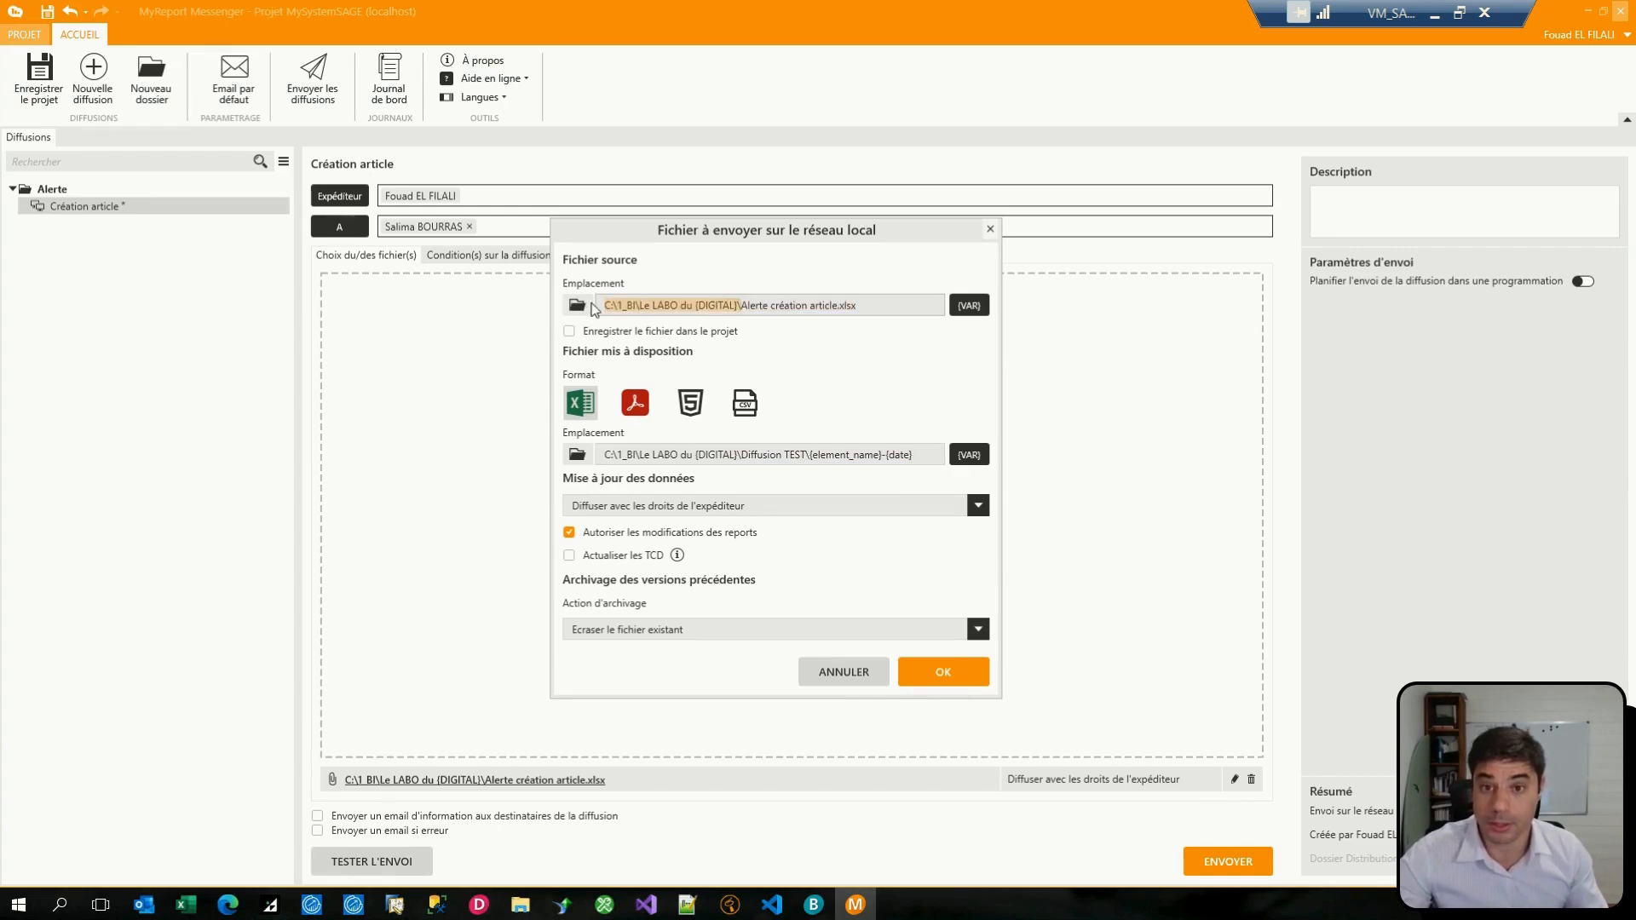
click(520, 904)
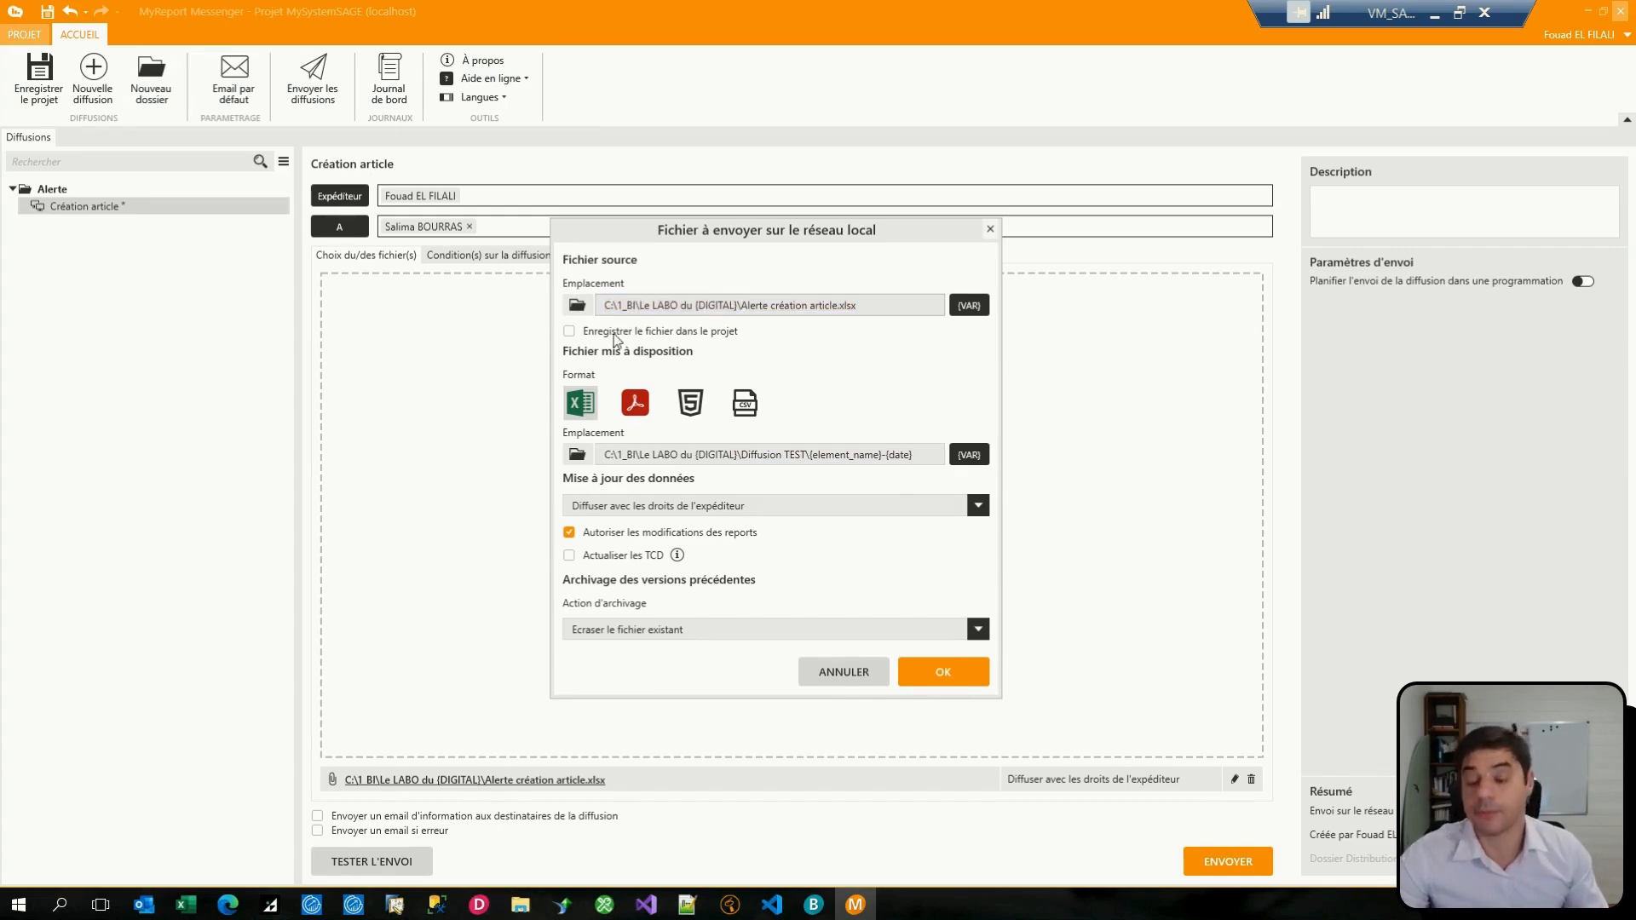
click(601, 55)
key(ctrl+v)
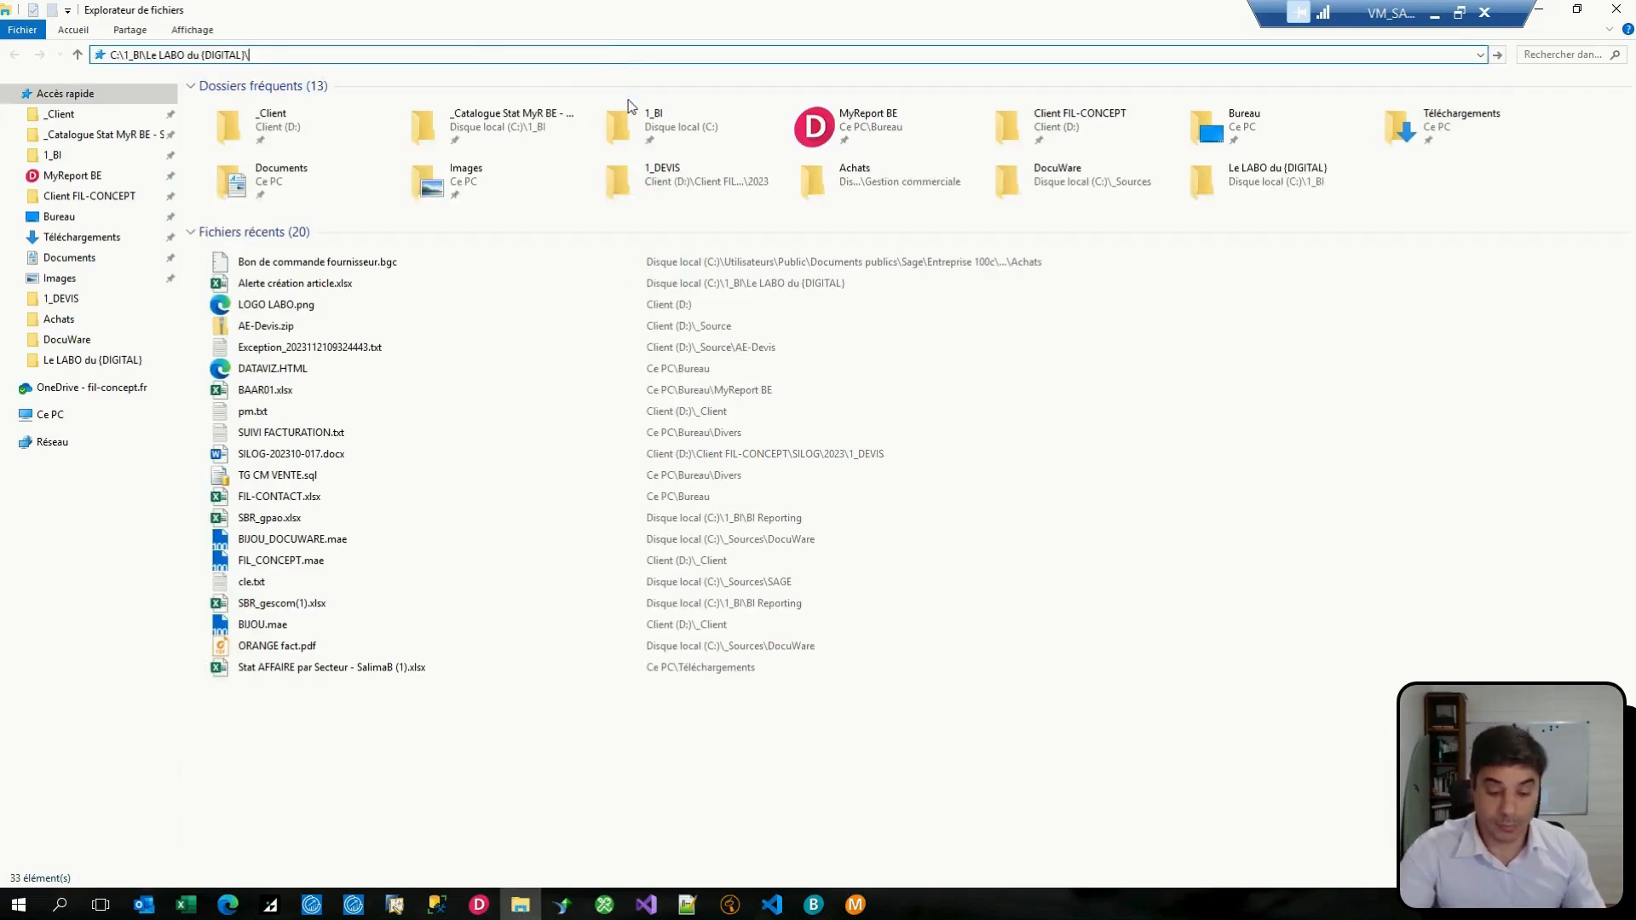
key(Return)
double_click(290, 106)
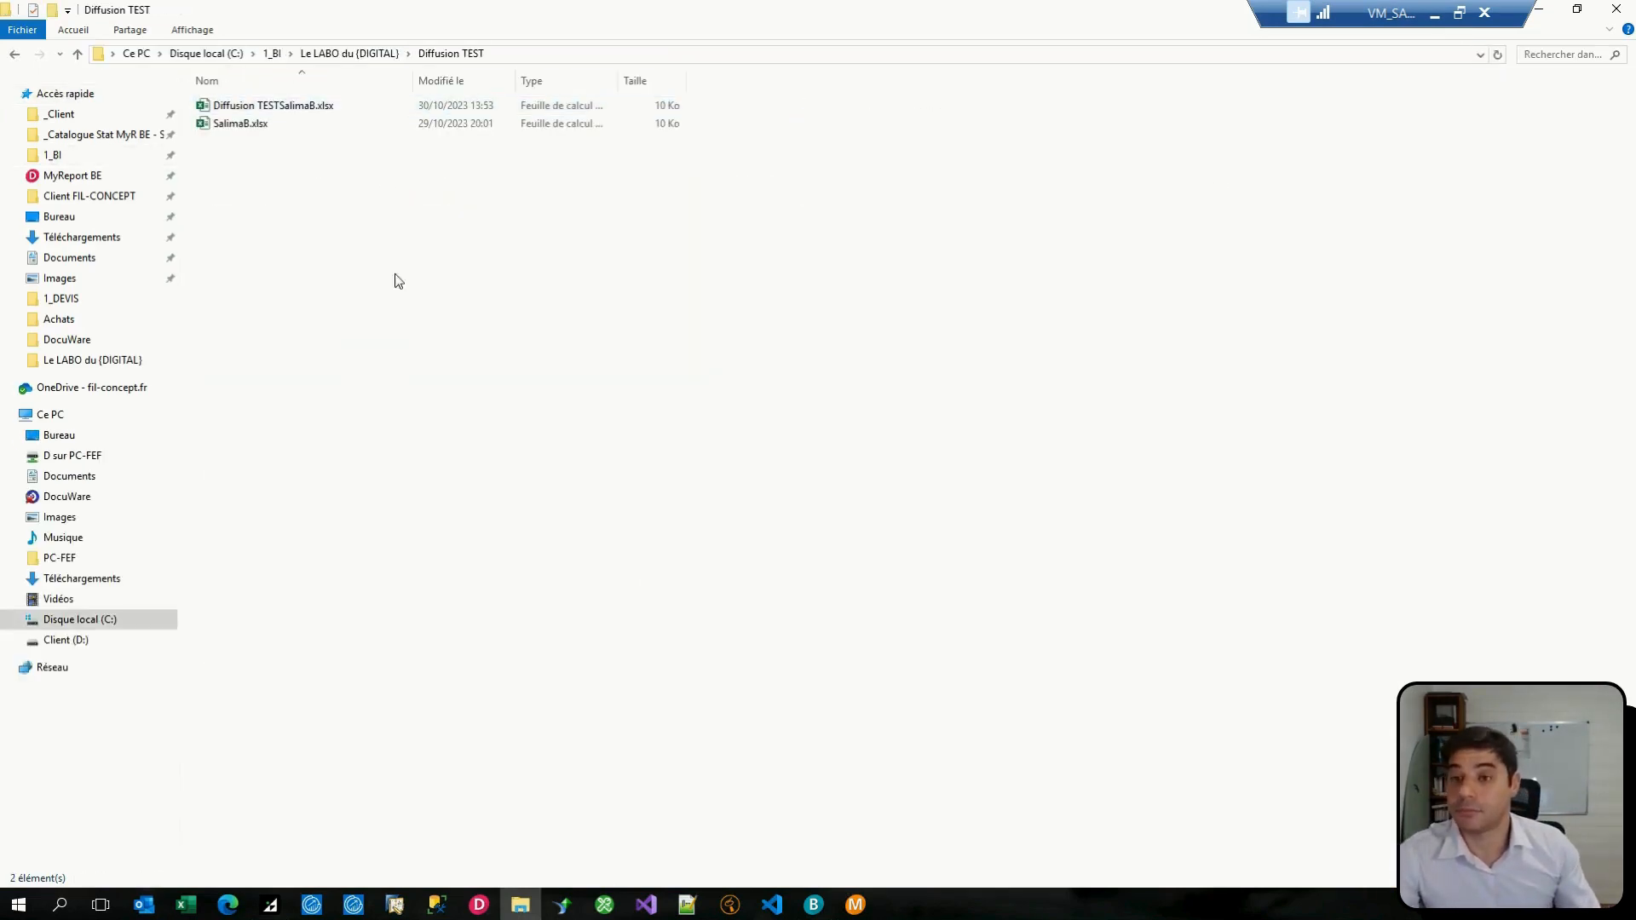
Step: Return to MyReport Messenger, confirm the local network file settings and run the Création article distribution
click(855, 904)
click(941, 670)
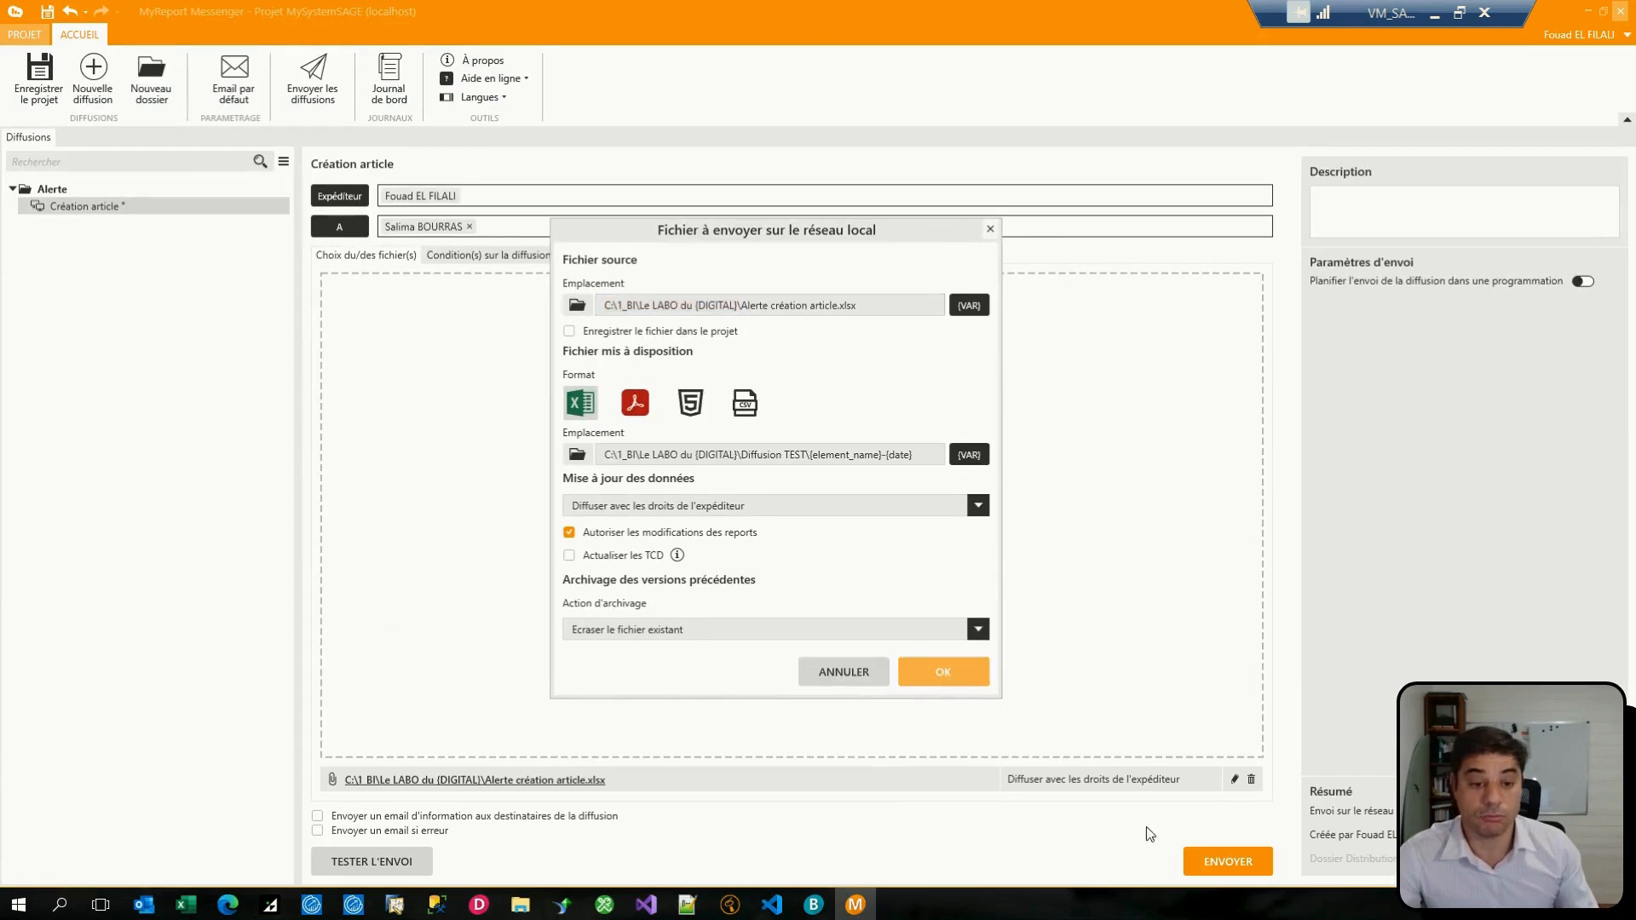
click(1215, 863)
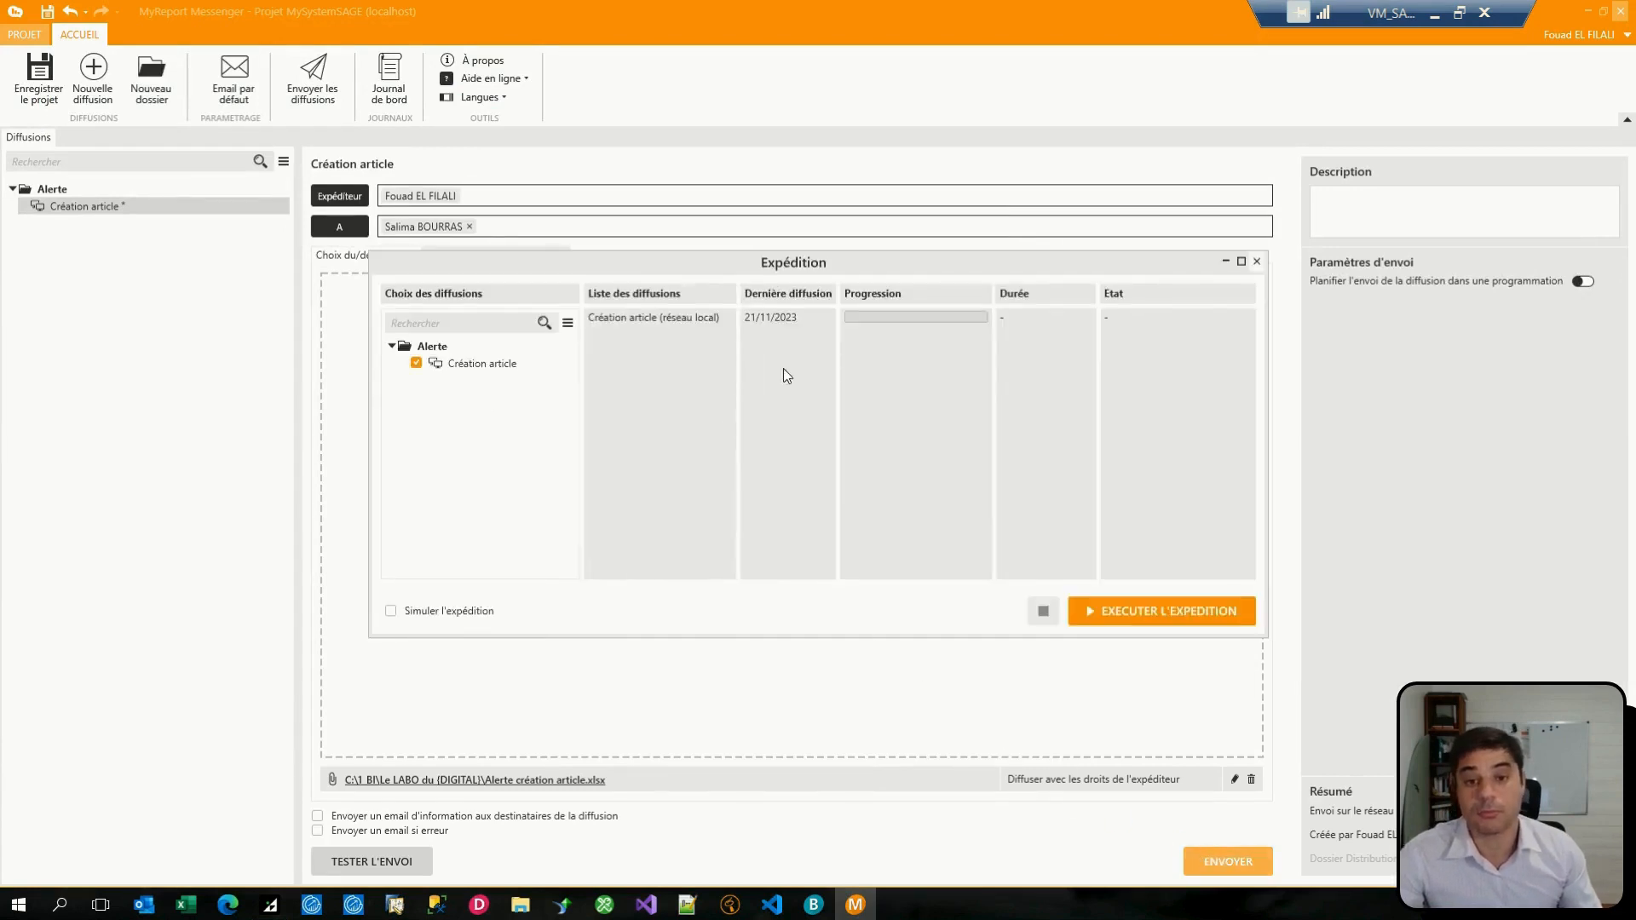
click(1146, 610)
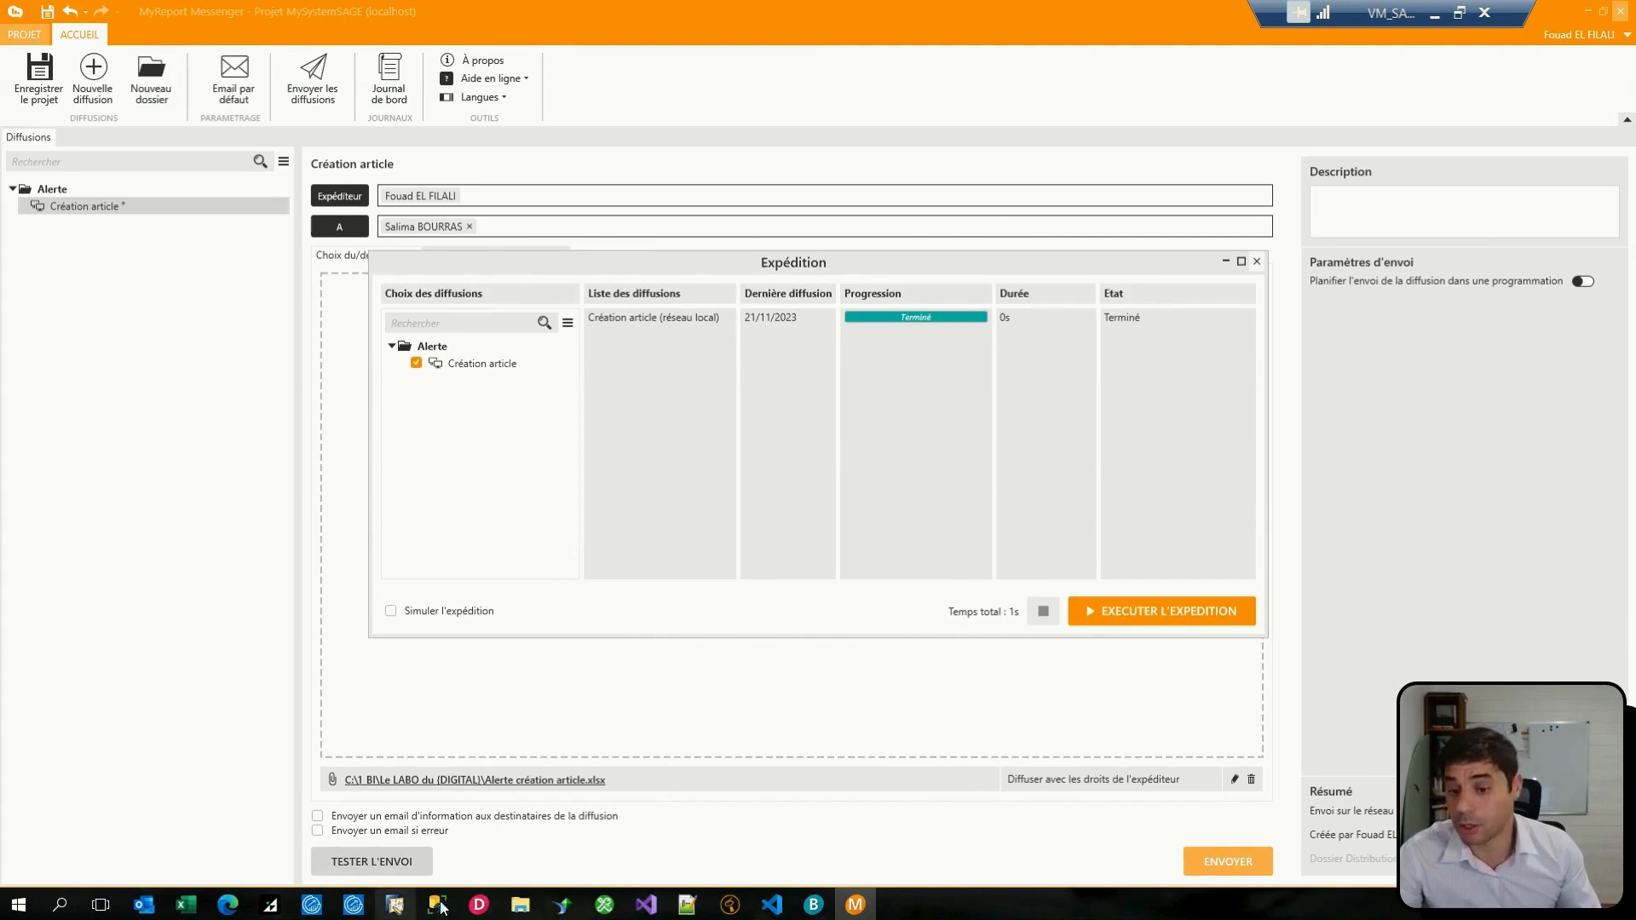
Step: Check the Diffusion TEST folder for a distributed file, and close the Expédition window in MyReport Messenger
click(521, 905)
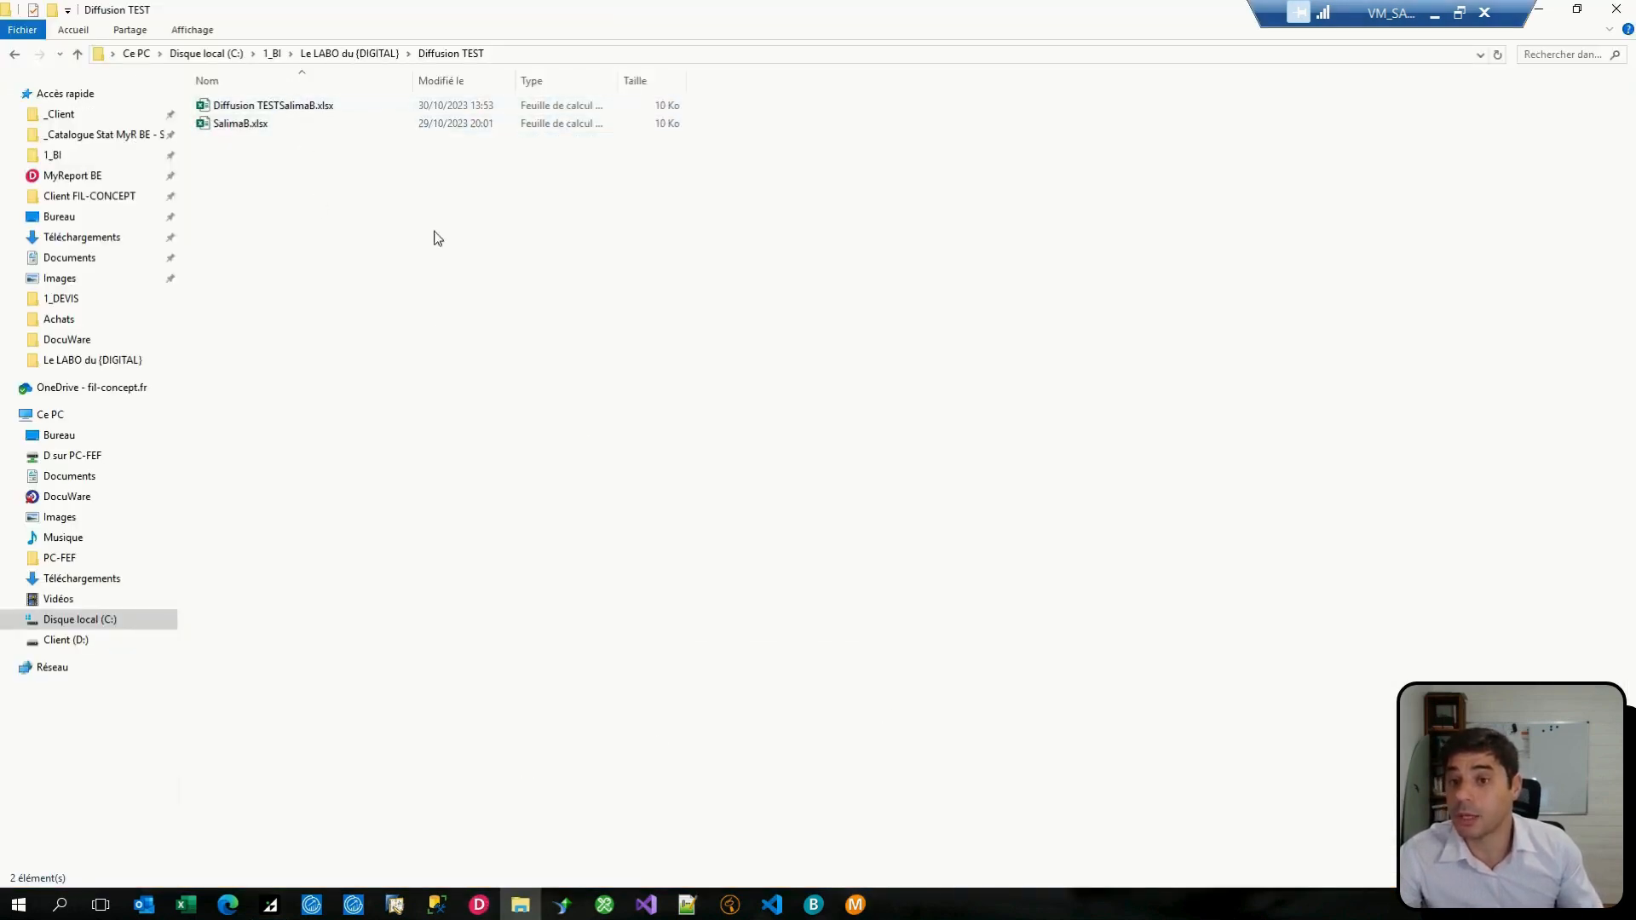
click(856, 907)
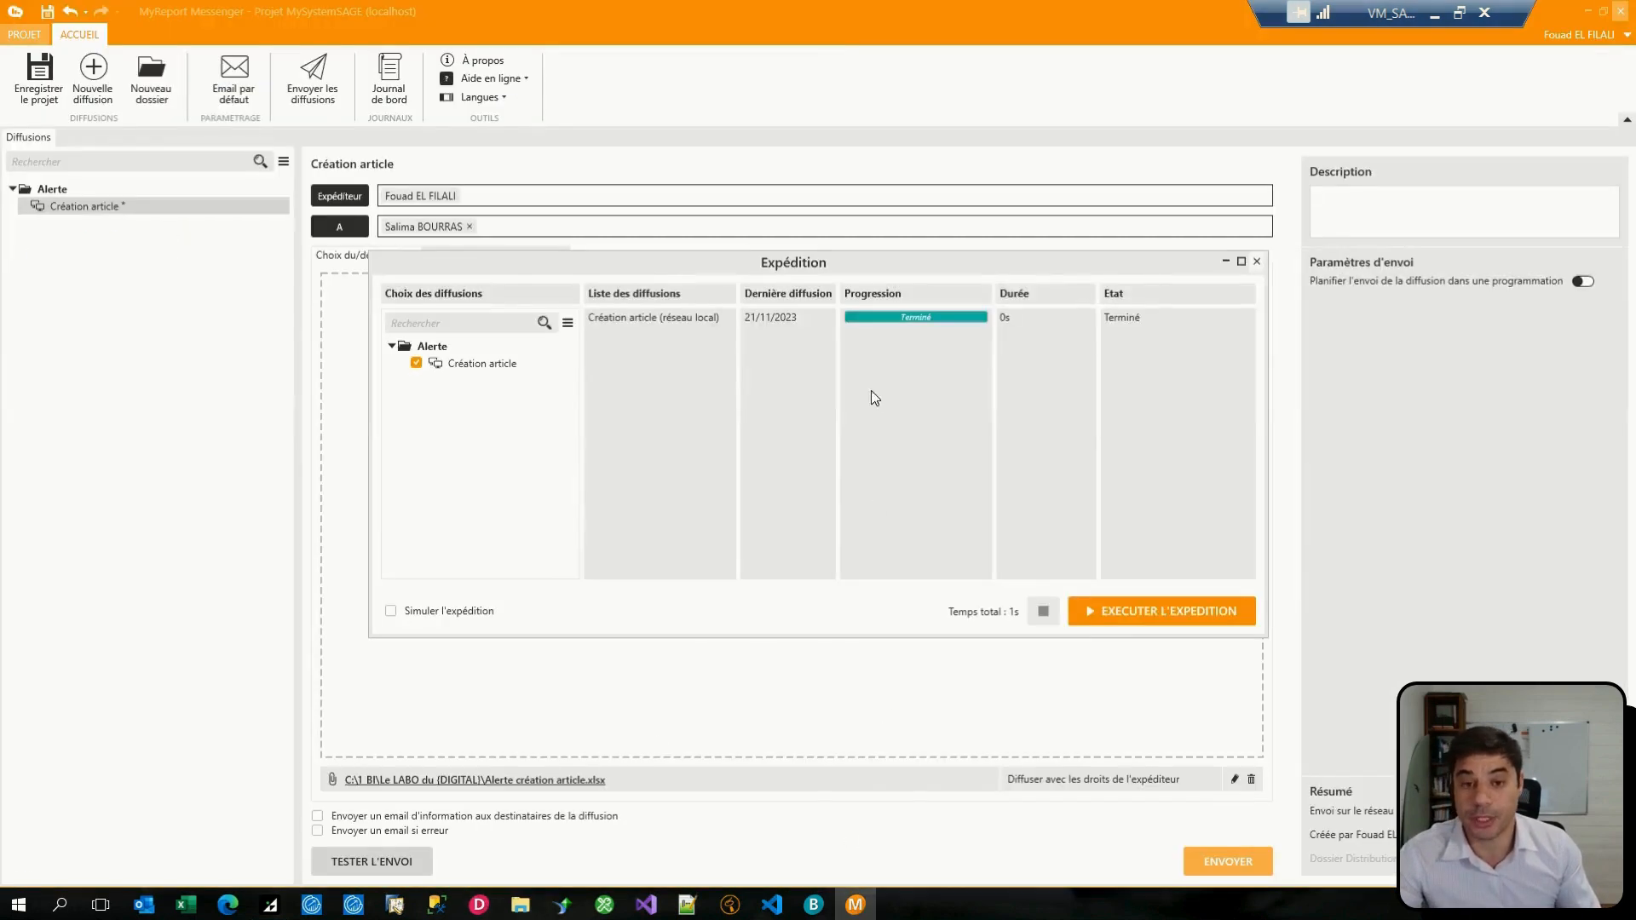
click(1257, 263)
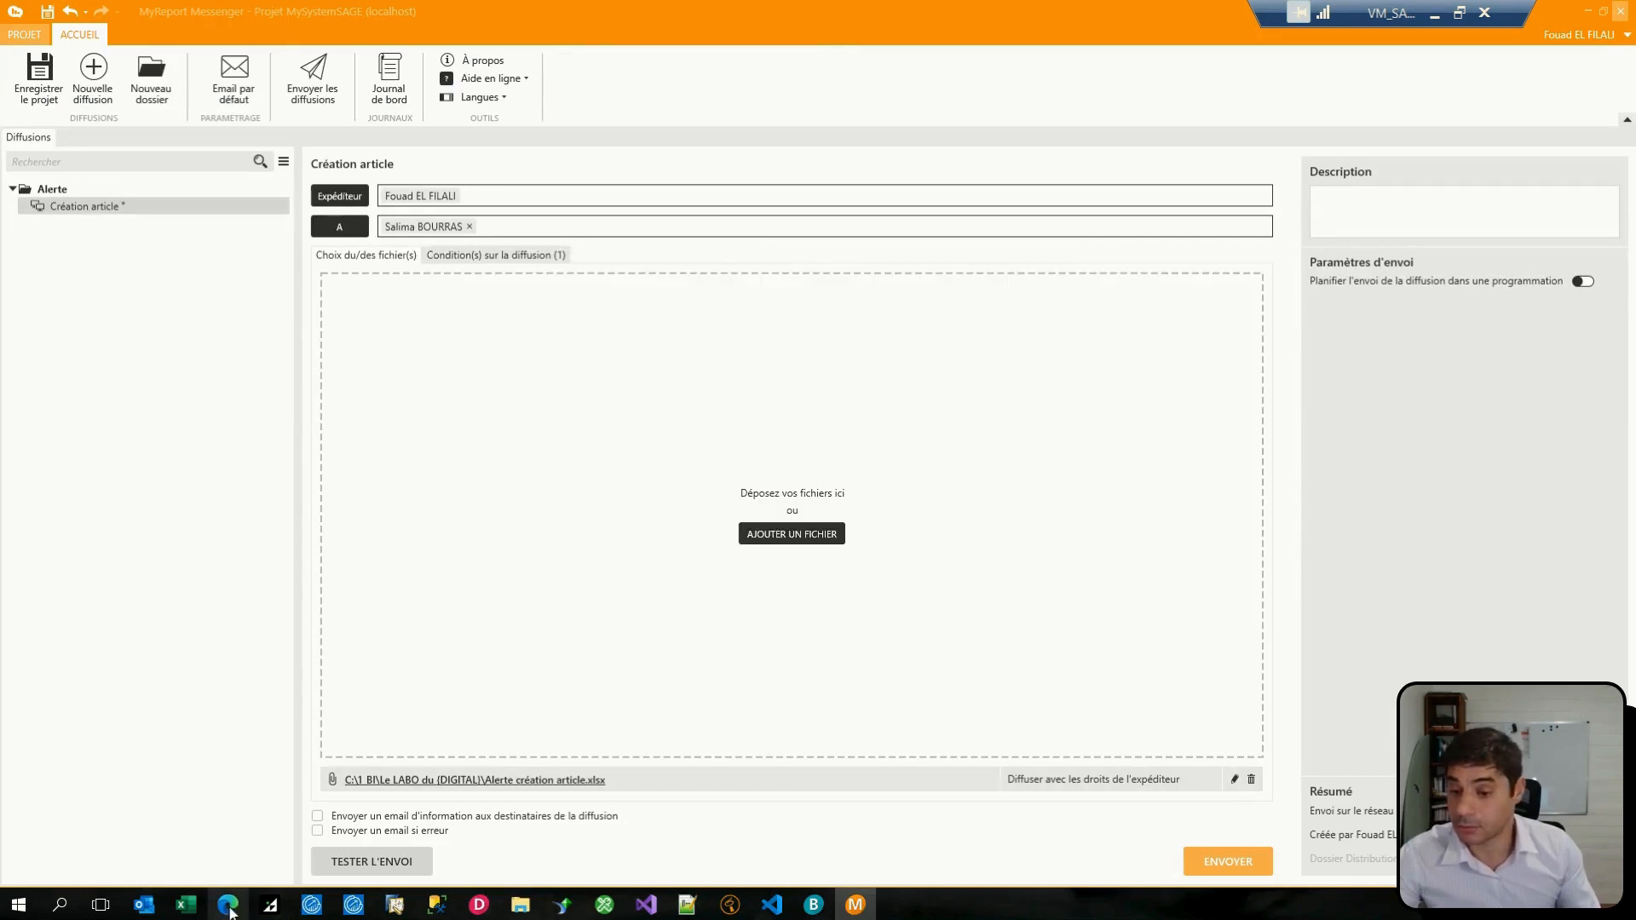
Step: Switch to Sage 100 Gestion commerciale and open the list of articles
mouse_move(266, 909)
click(331, 780)
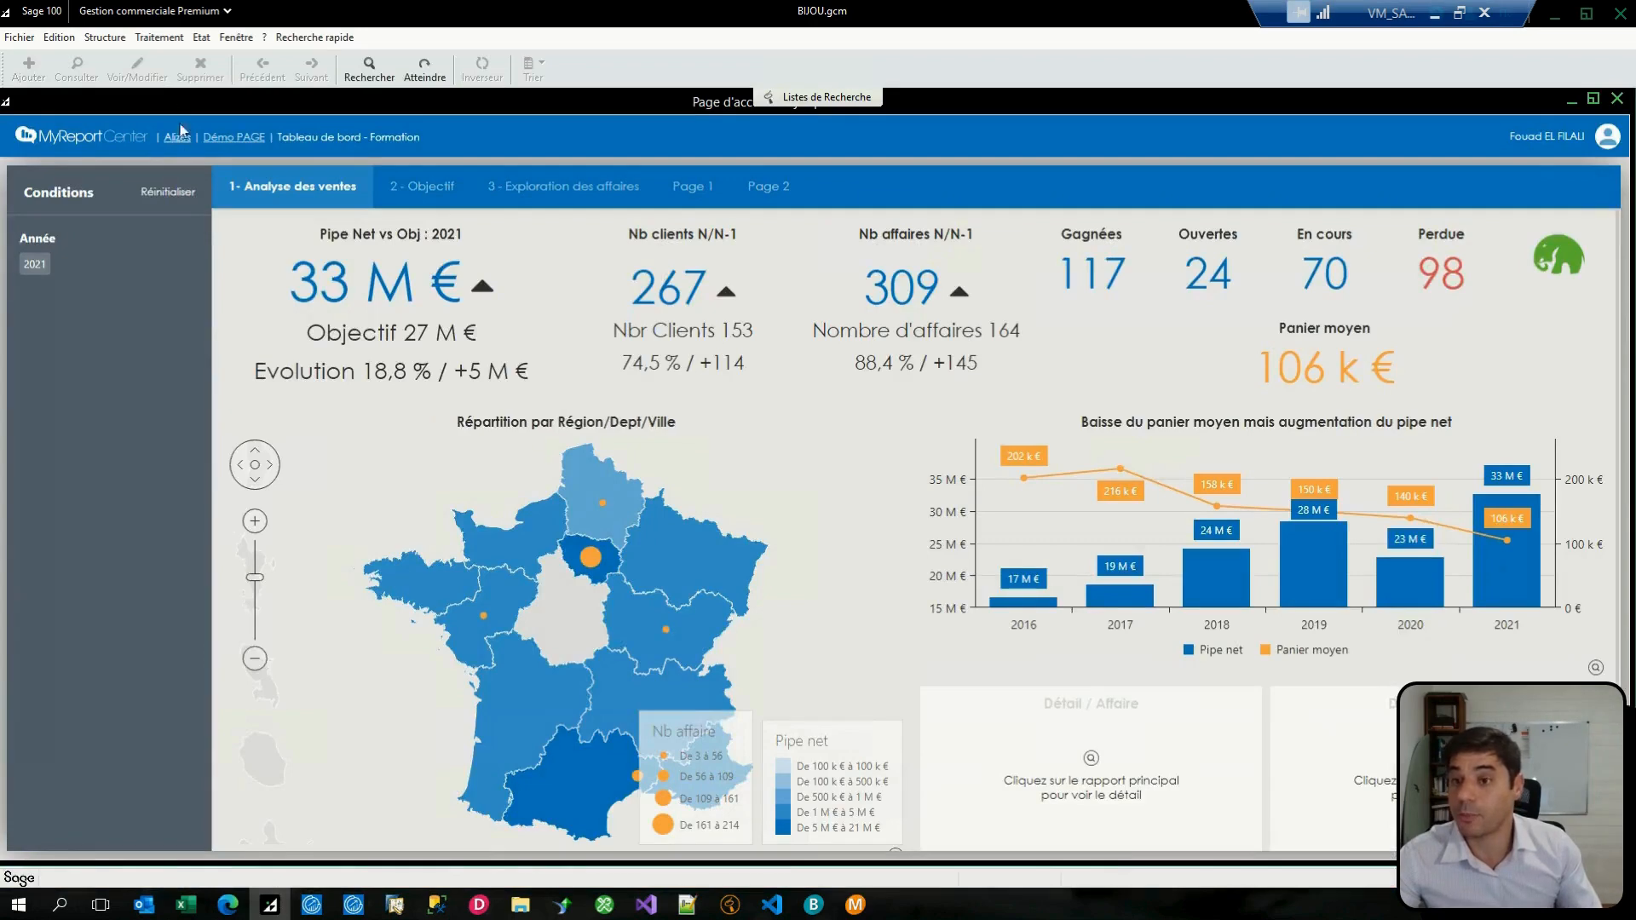
click(105, 38)
click(106, 64)
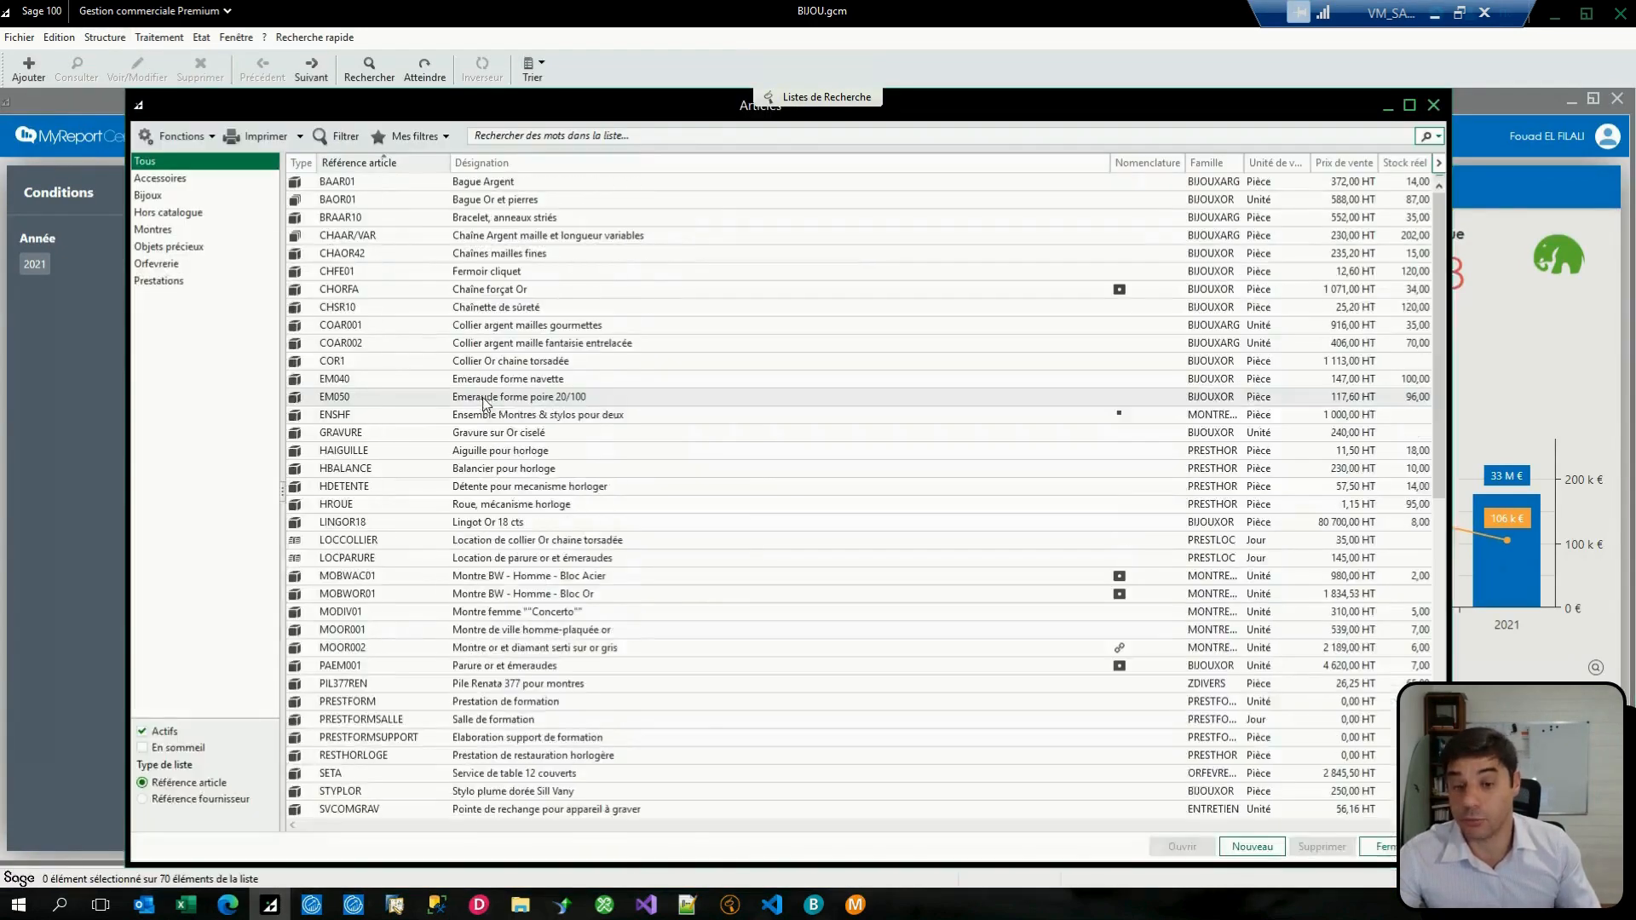
Step: Create an article with reference _ZZZ_ALERTE, designation Alerter TEST and family BIJOUXARG
right_click(502, 417)
click(601, 544)
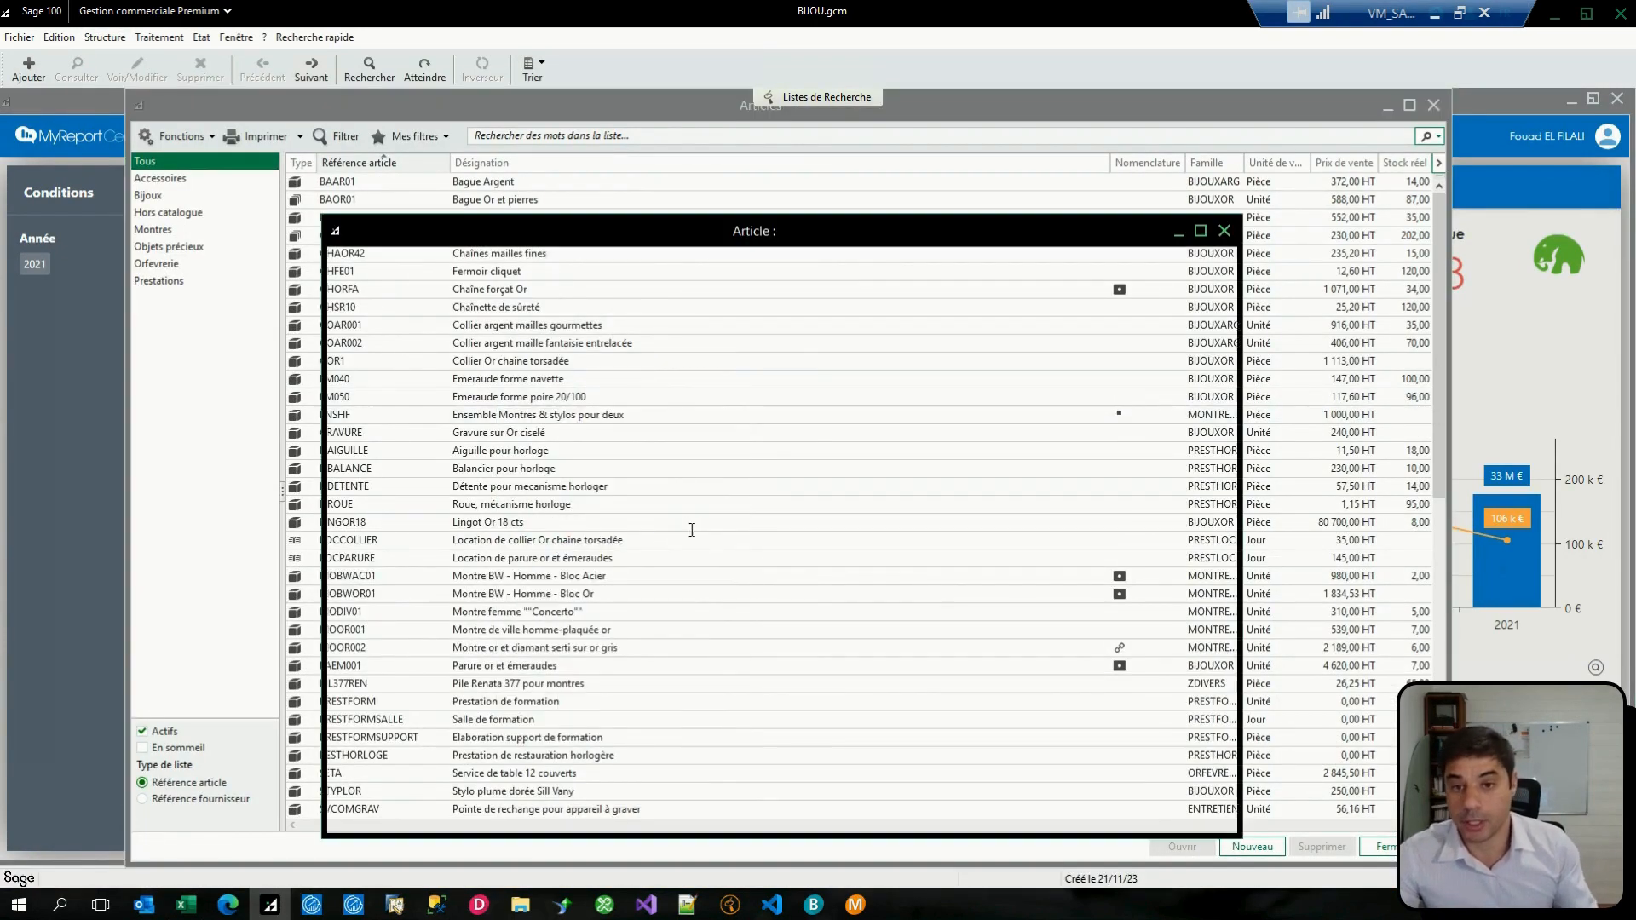
text(_Z)
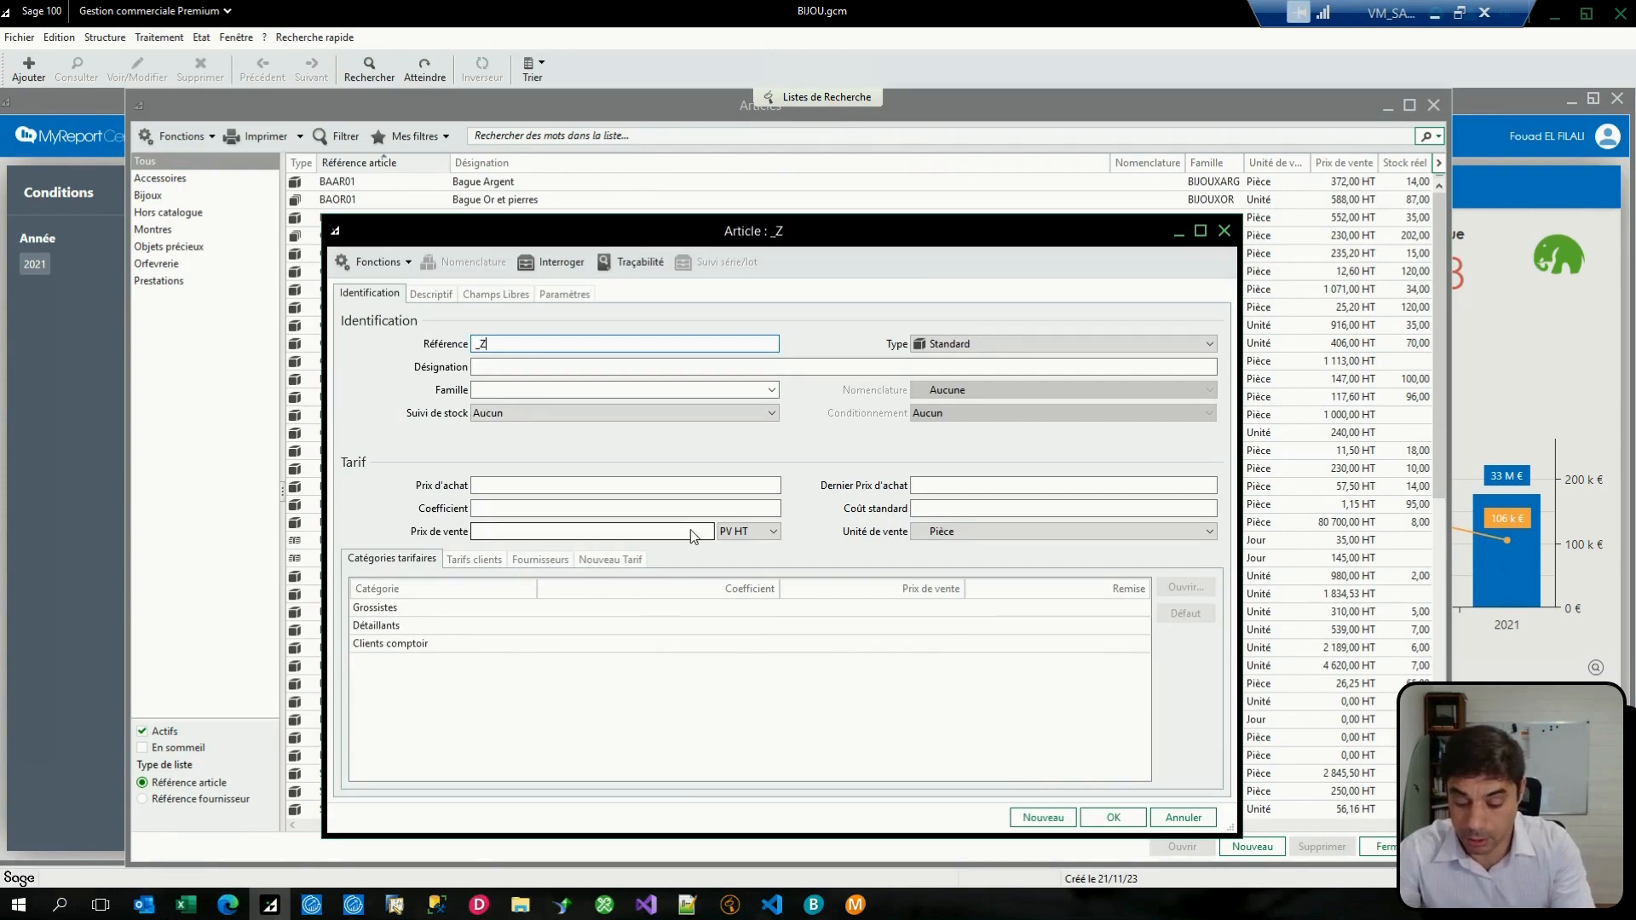
text(ZZ_ALERTE)
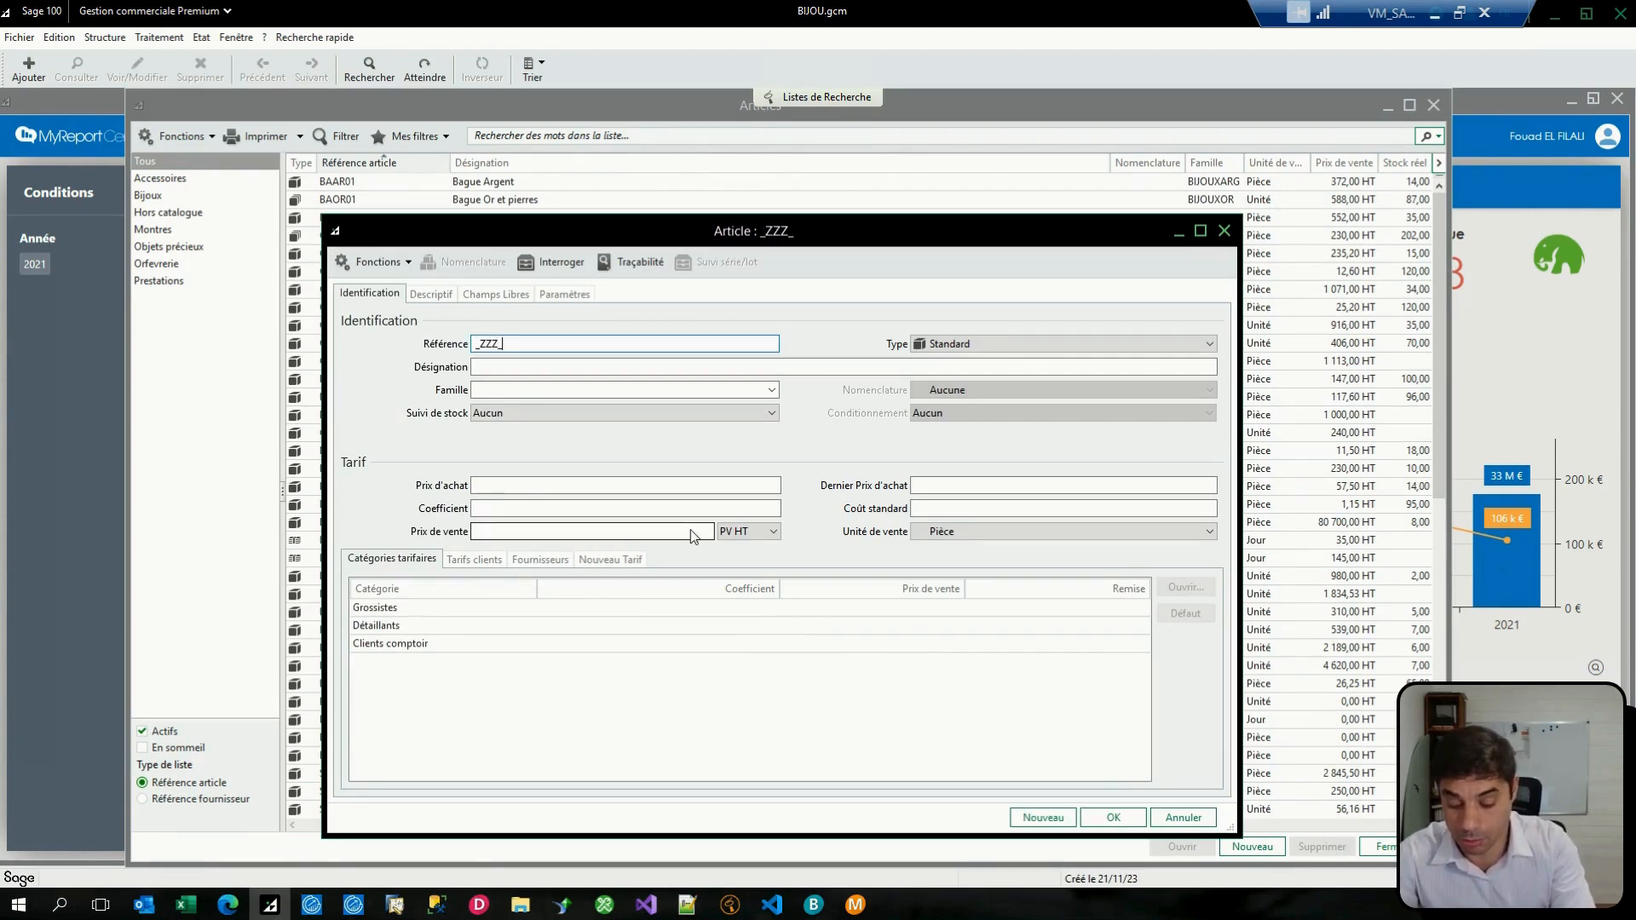
key(Tab)
key(Tab)
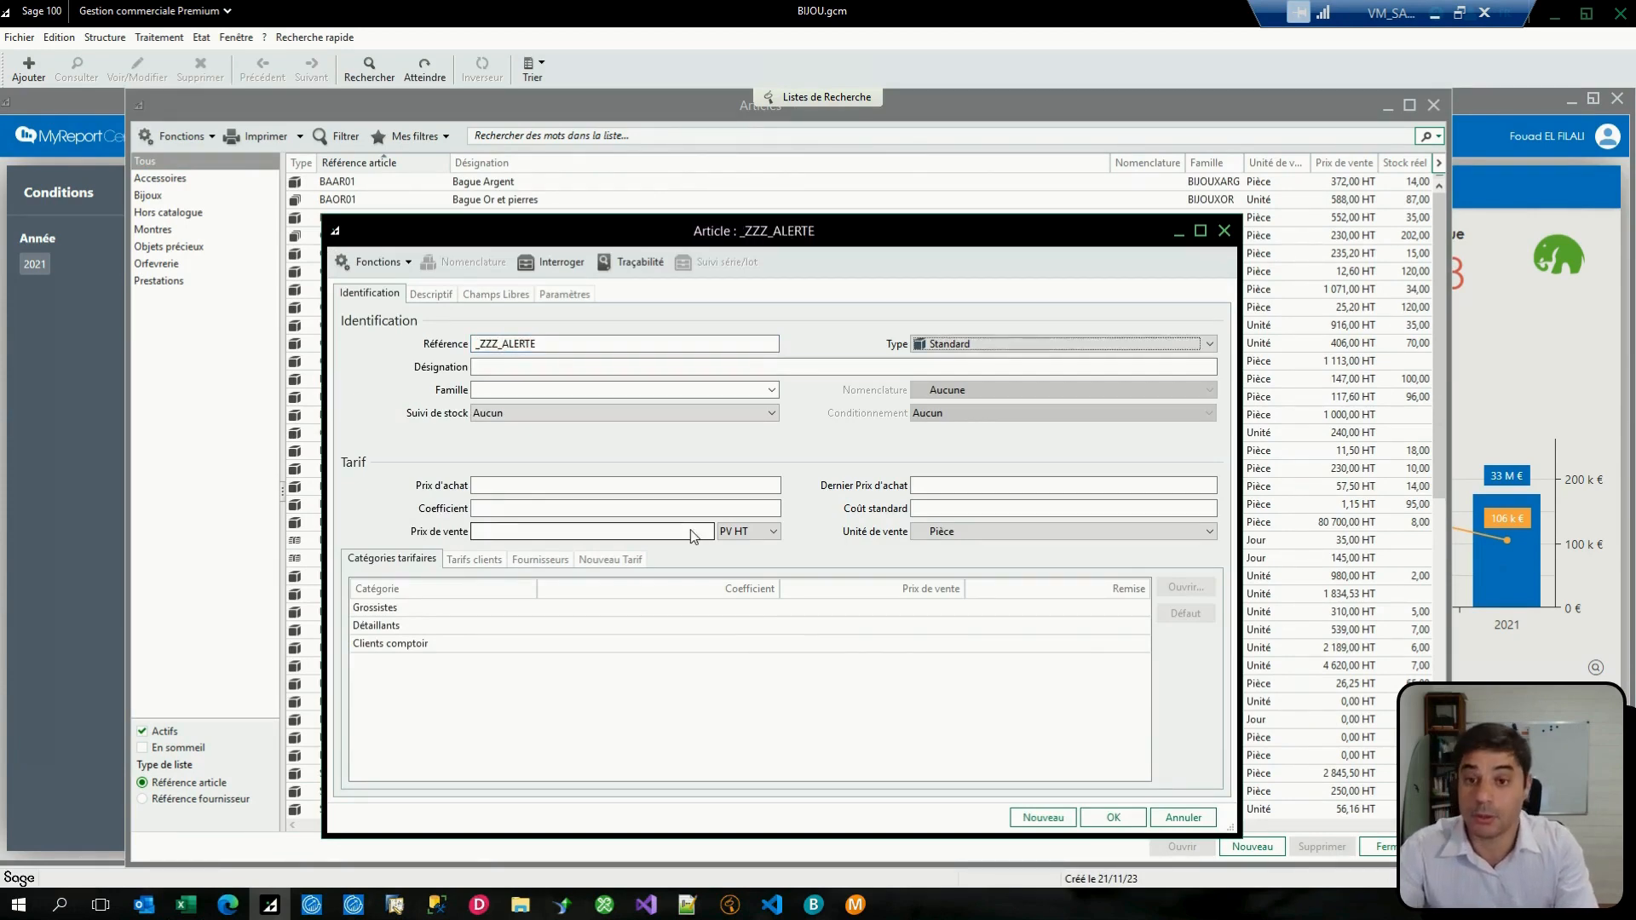
text(Alerter TEST)
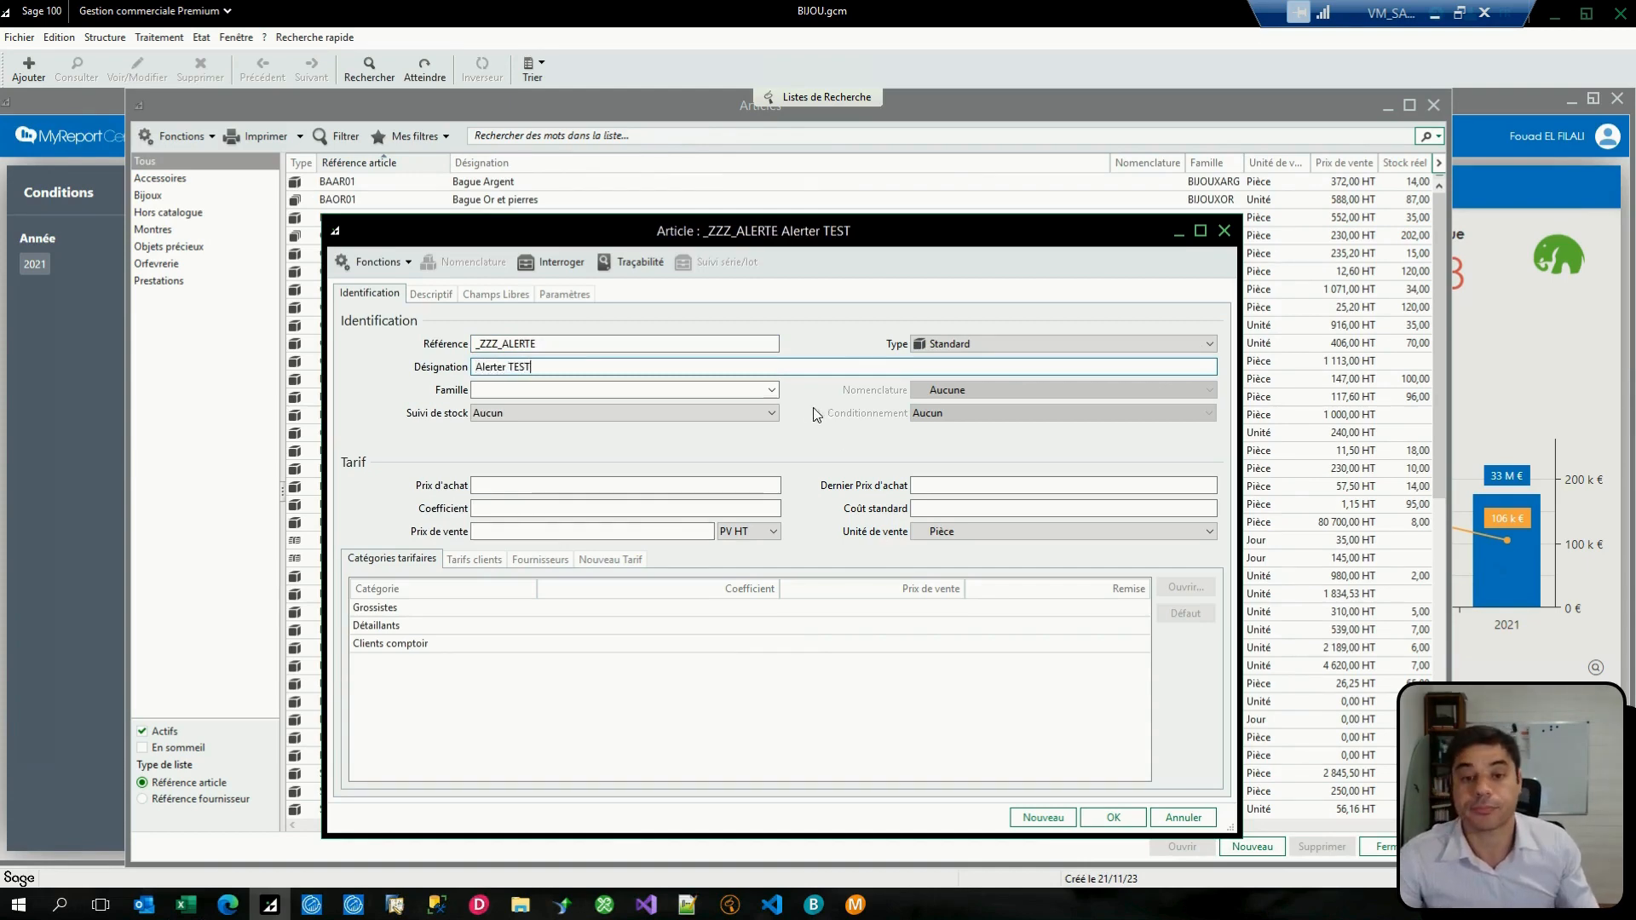
click(772, 391)
click(565, 398)
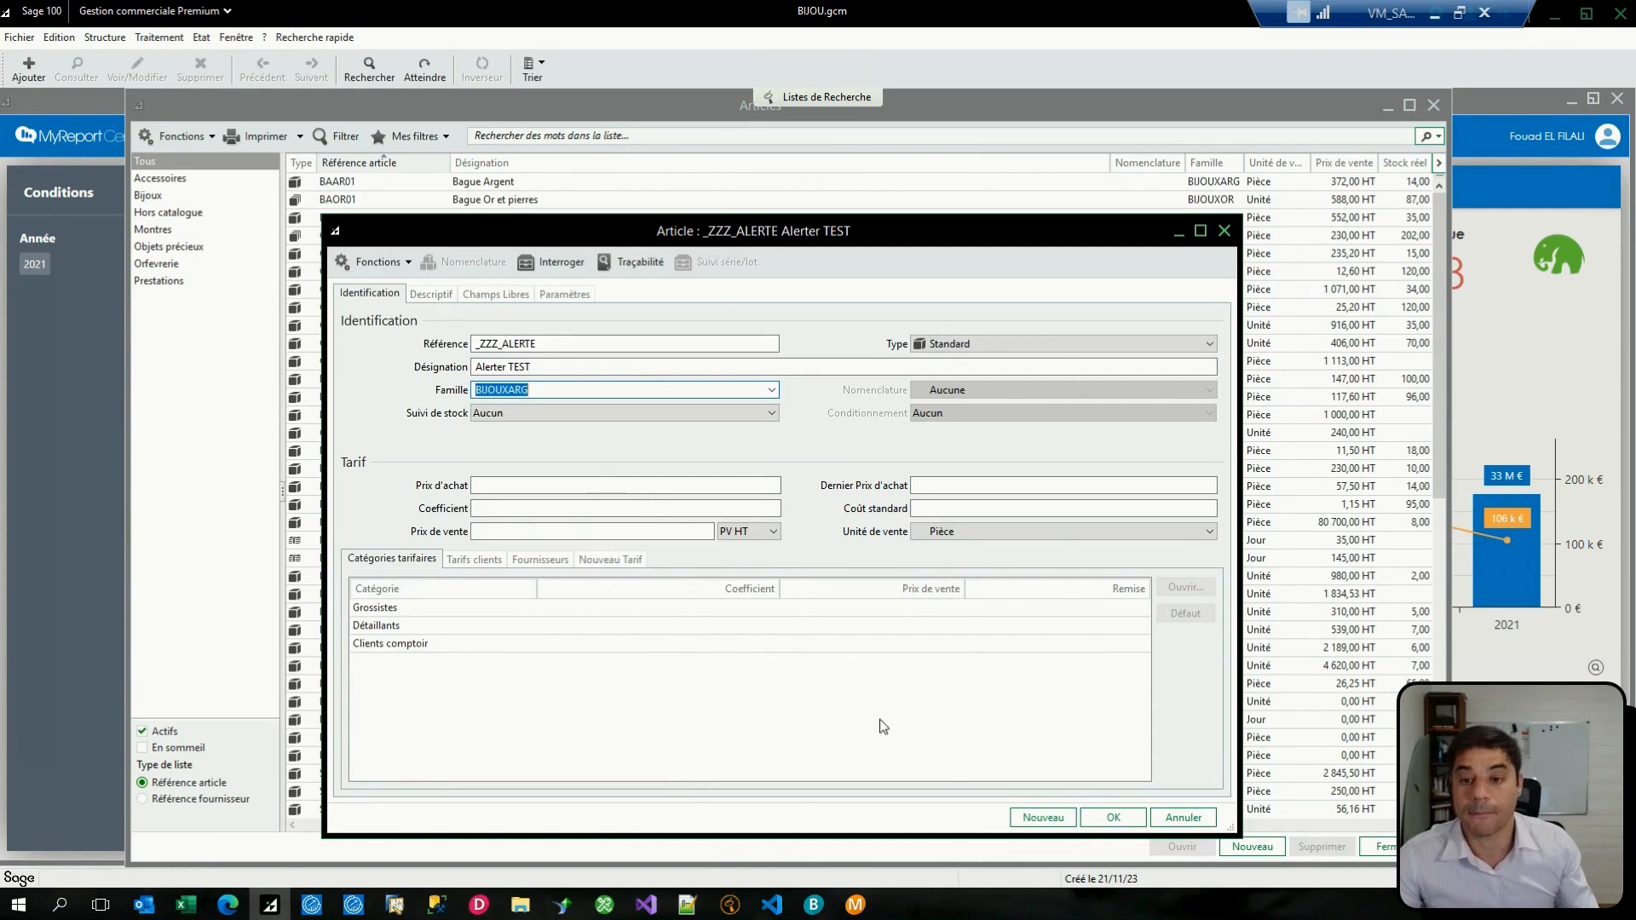
click(1107, 819)
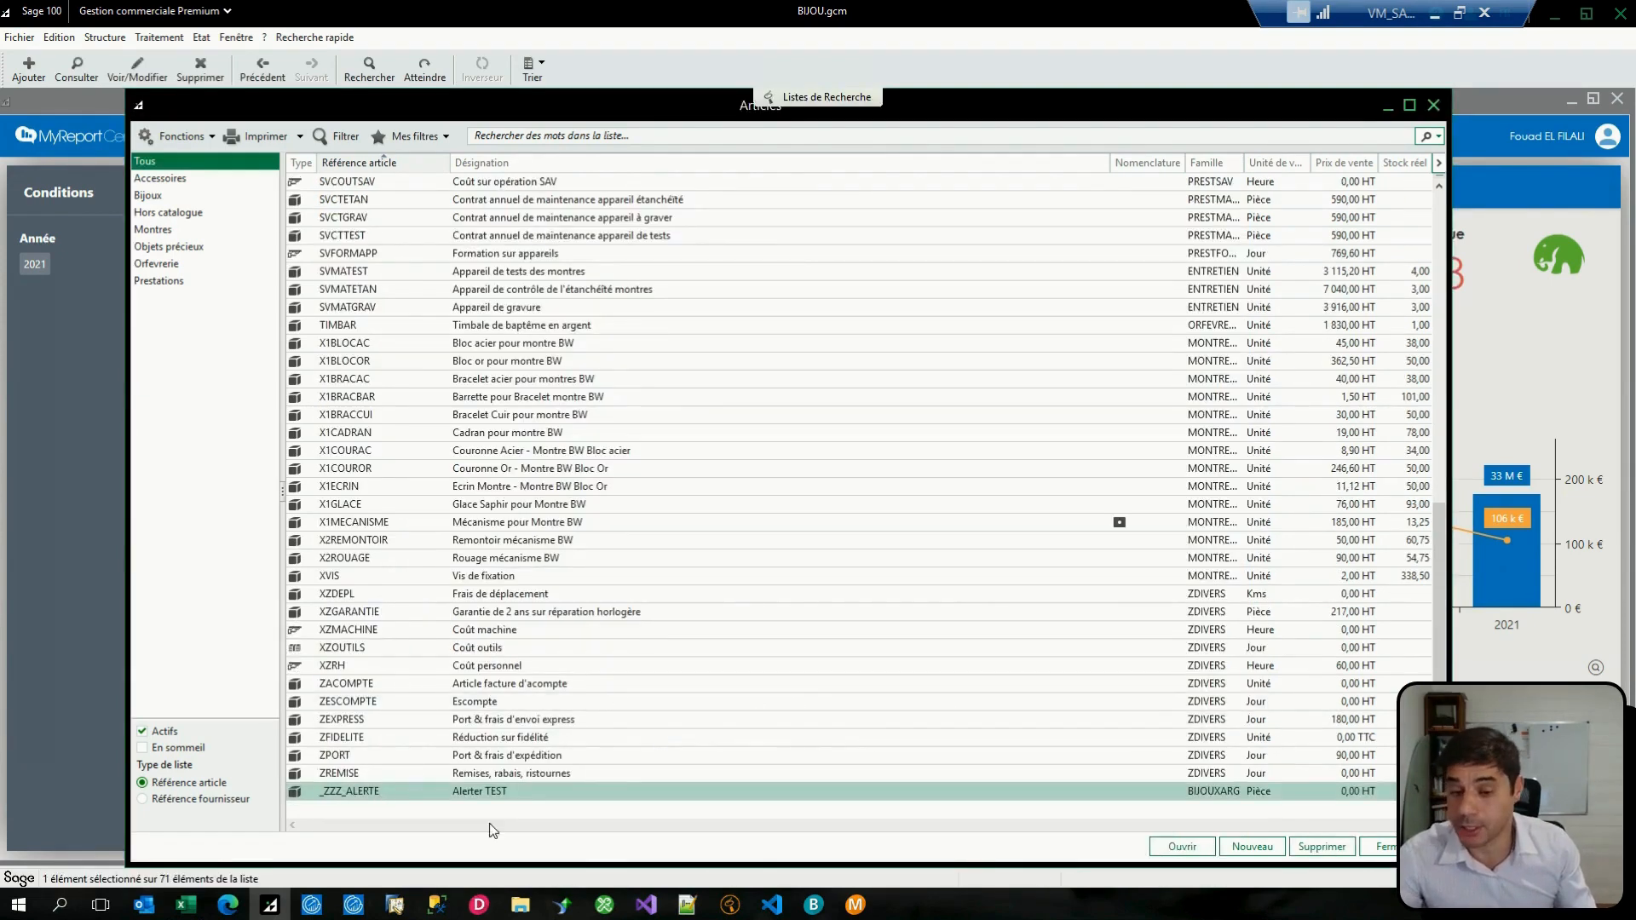
Step: Close the Alerte création article.xlsx workbook in Excel and run the Création article distribution again in MyReport Messenger
mouse_move(862, 910)
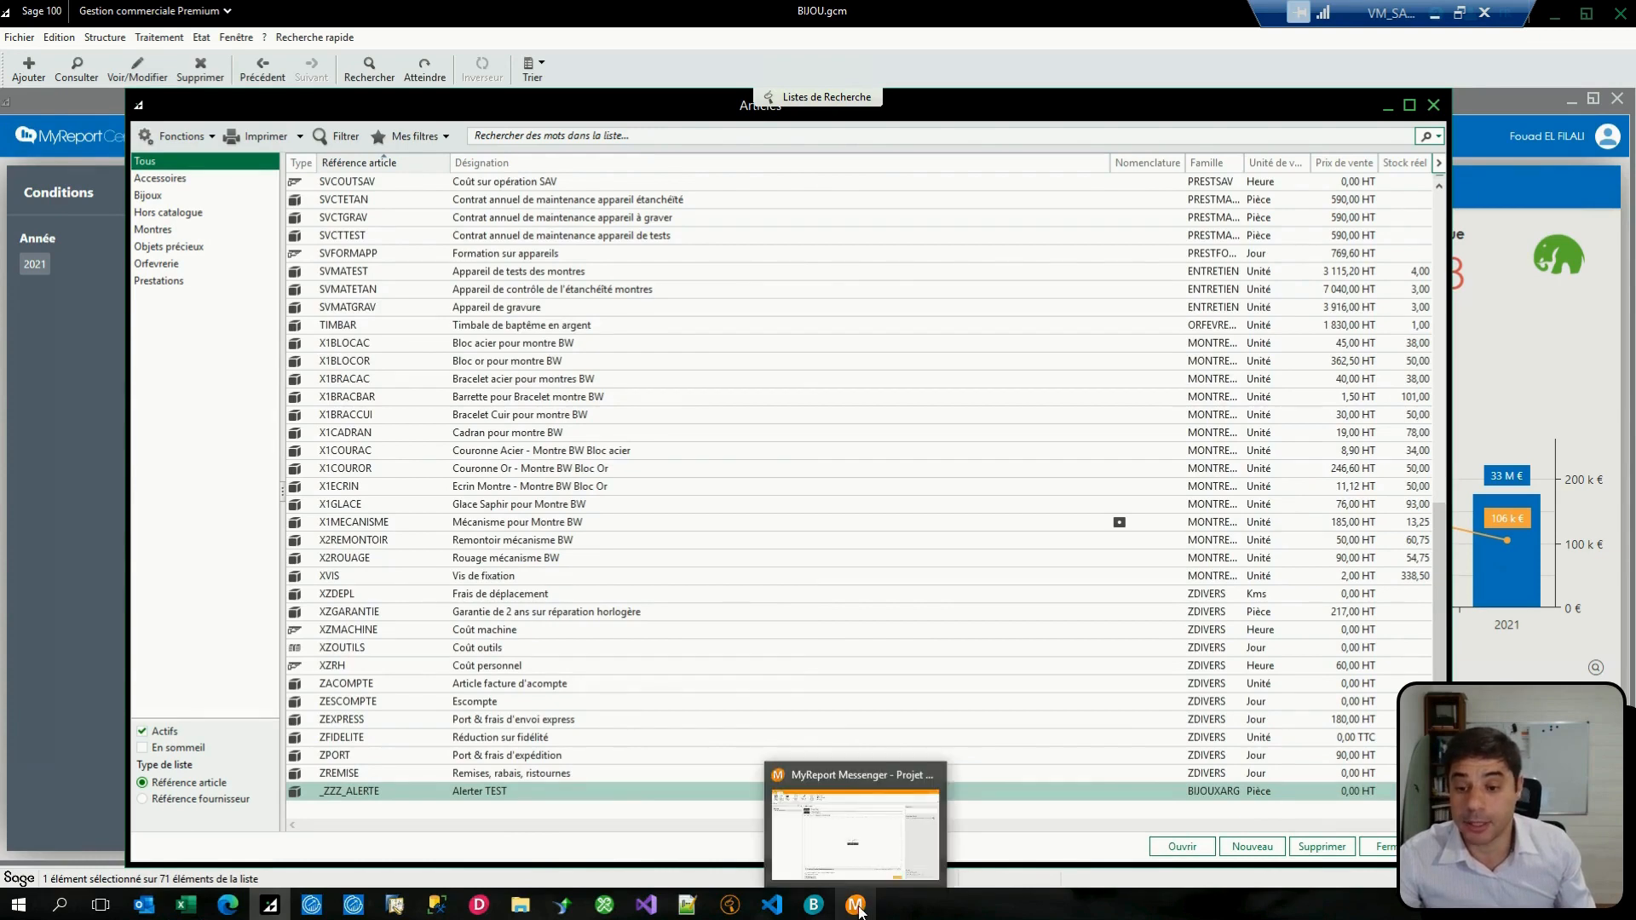
click(186, 905)
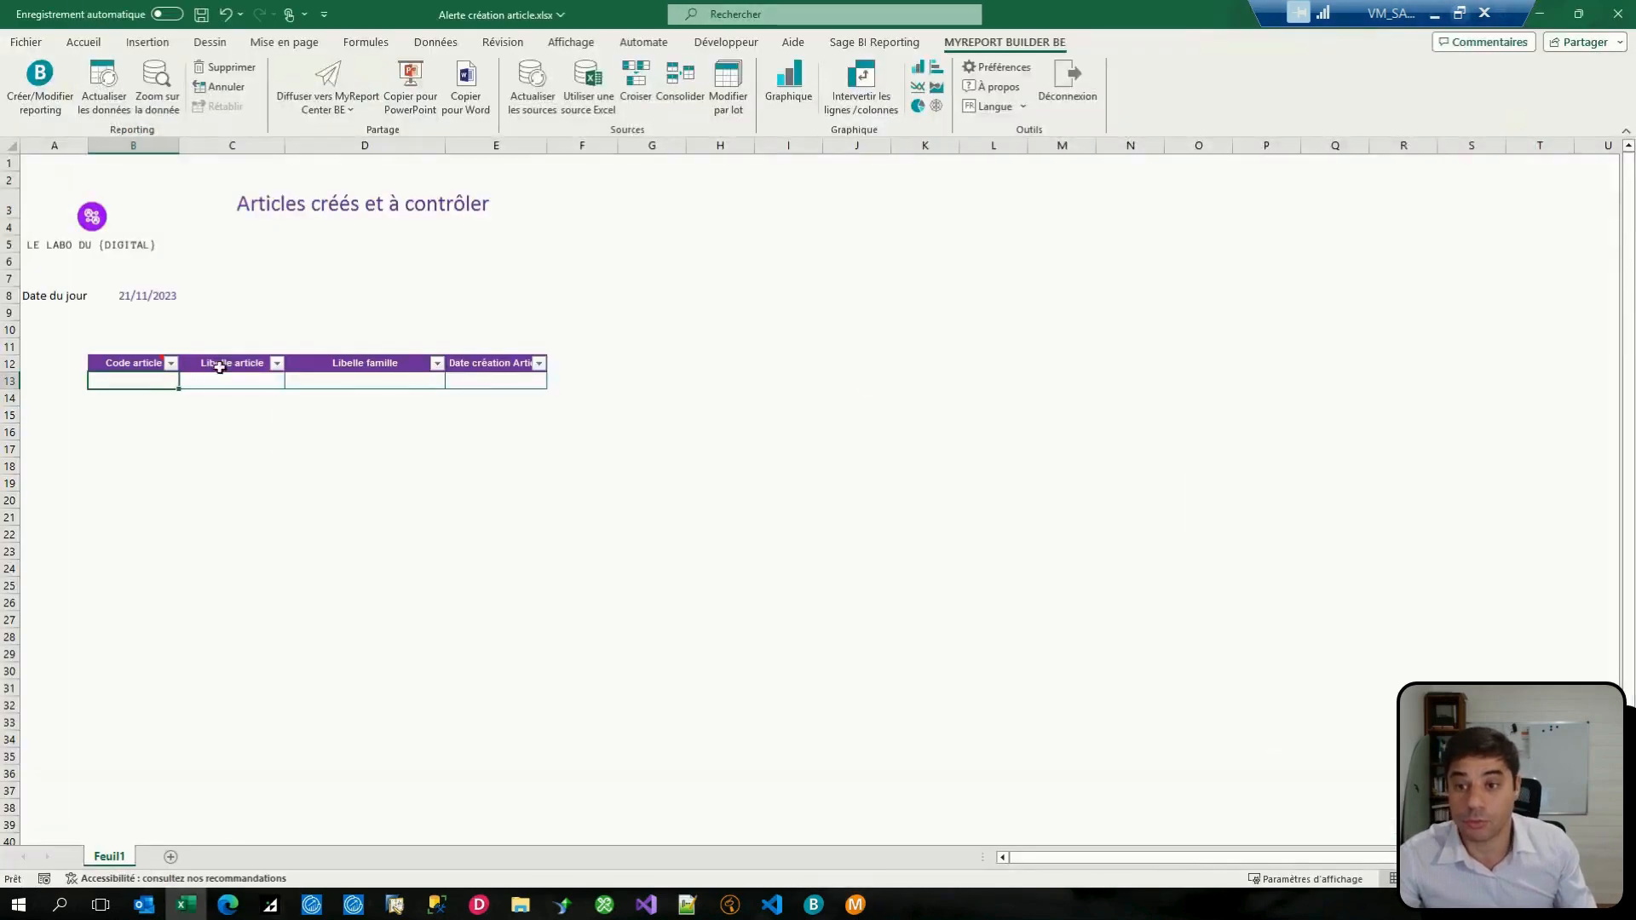
click(1607, 16)
click(719, 475)
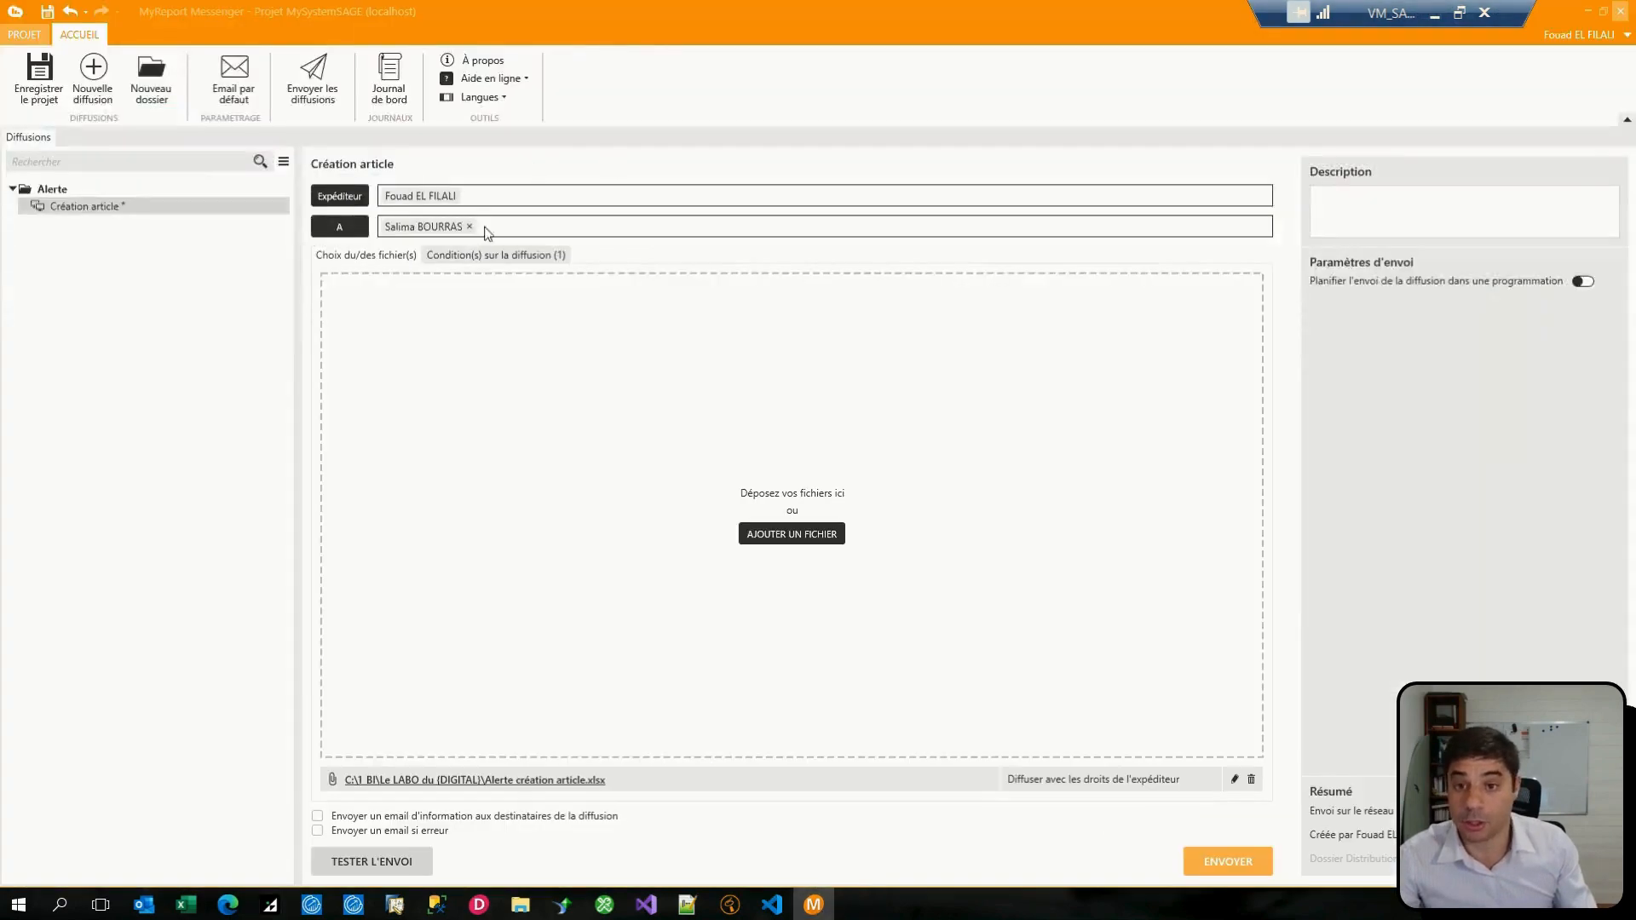
click(1217, 859)
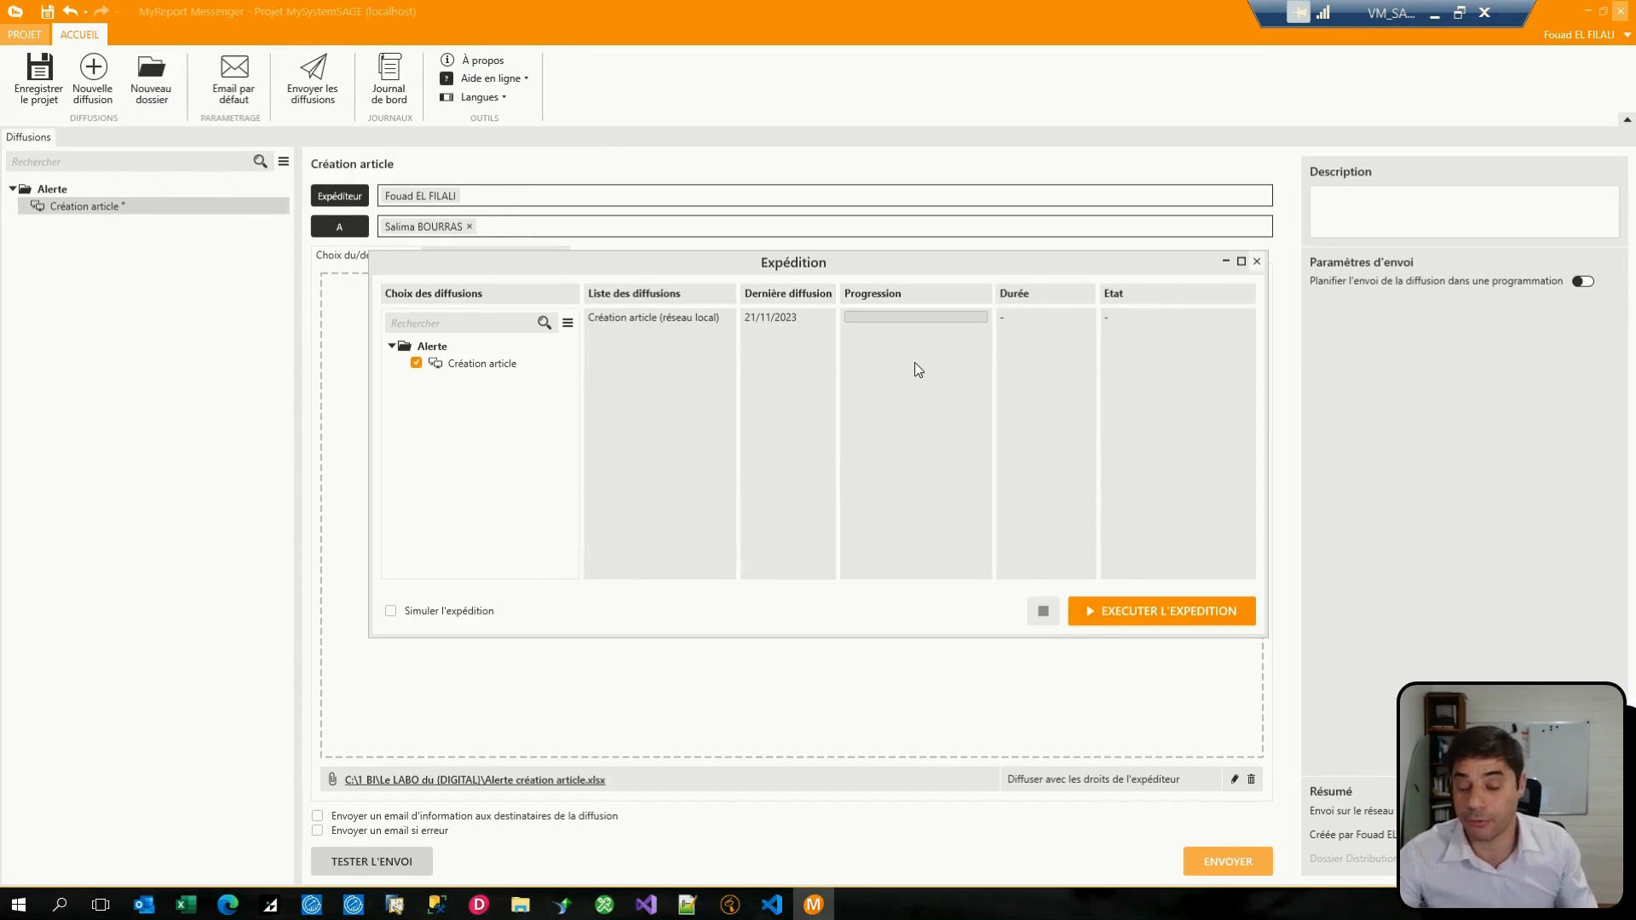
click(1184, 609)
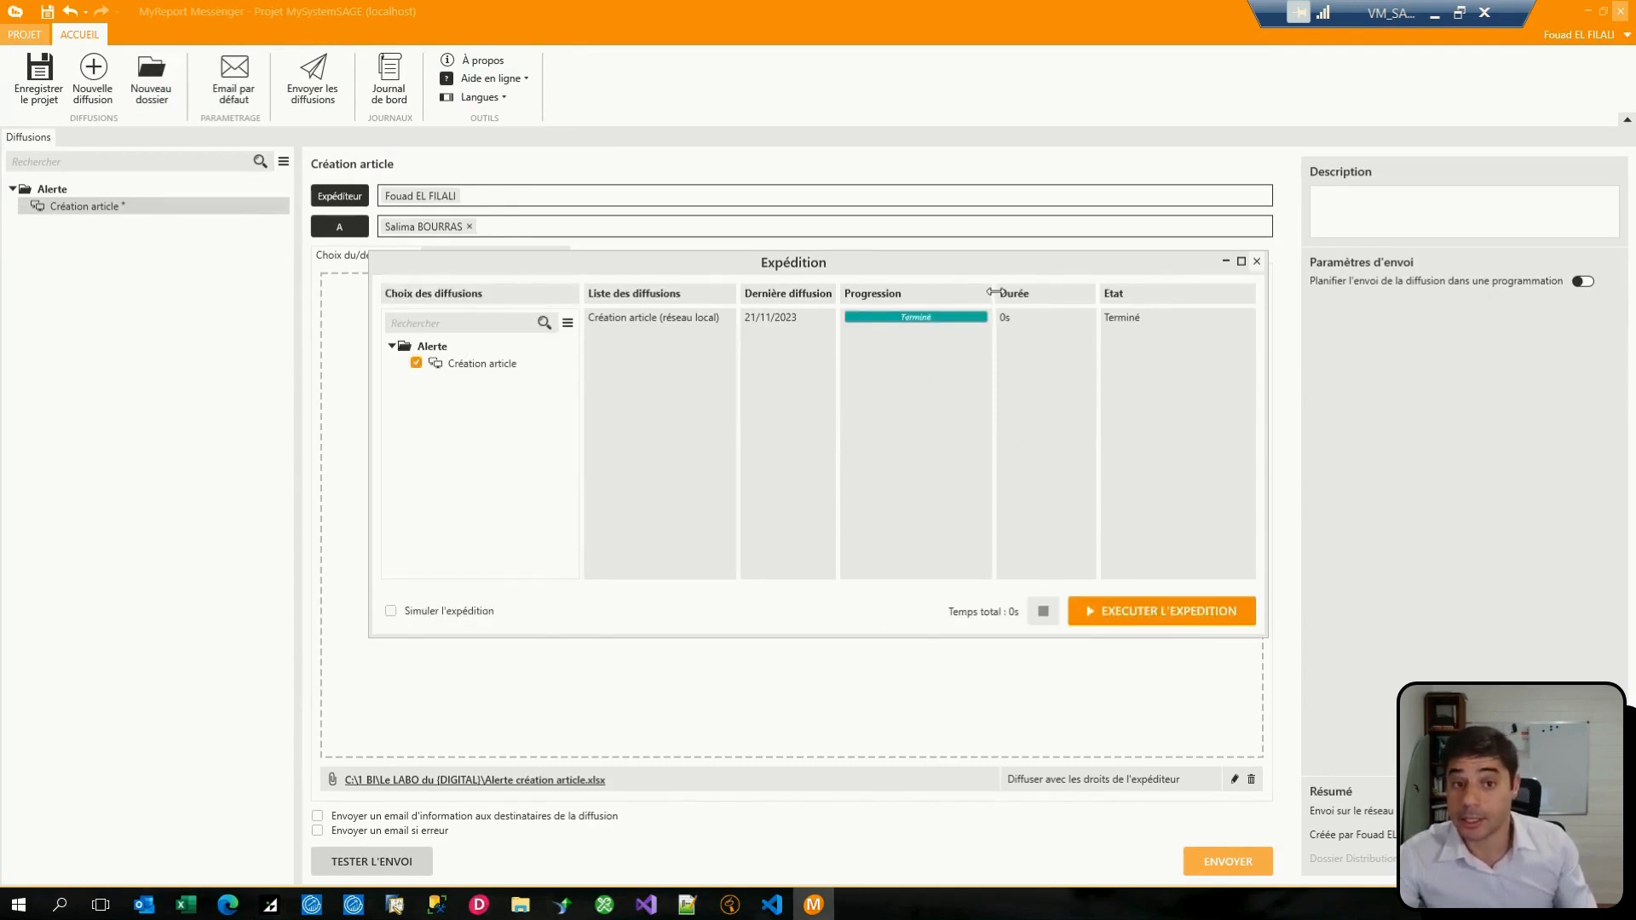
Step: Open Création article-21-11-2023.xlsx from the Diffusion TEST folder and examine the listed article's label and creation date
click(520, 904)
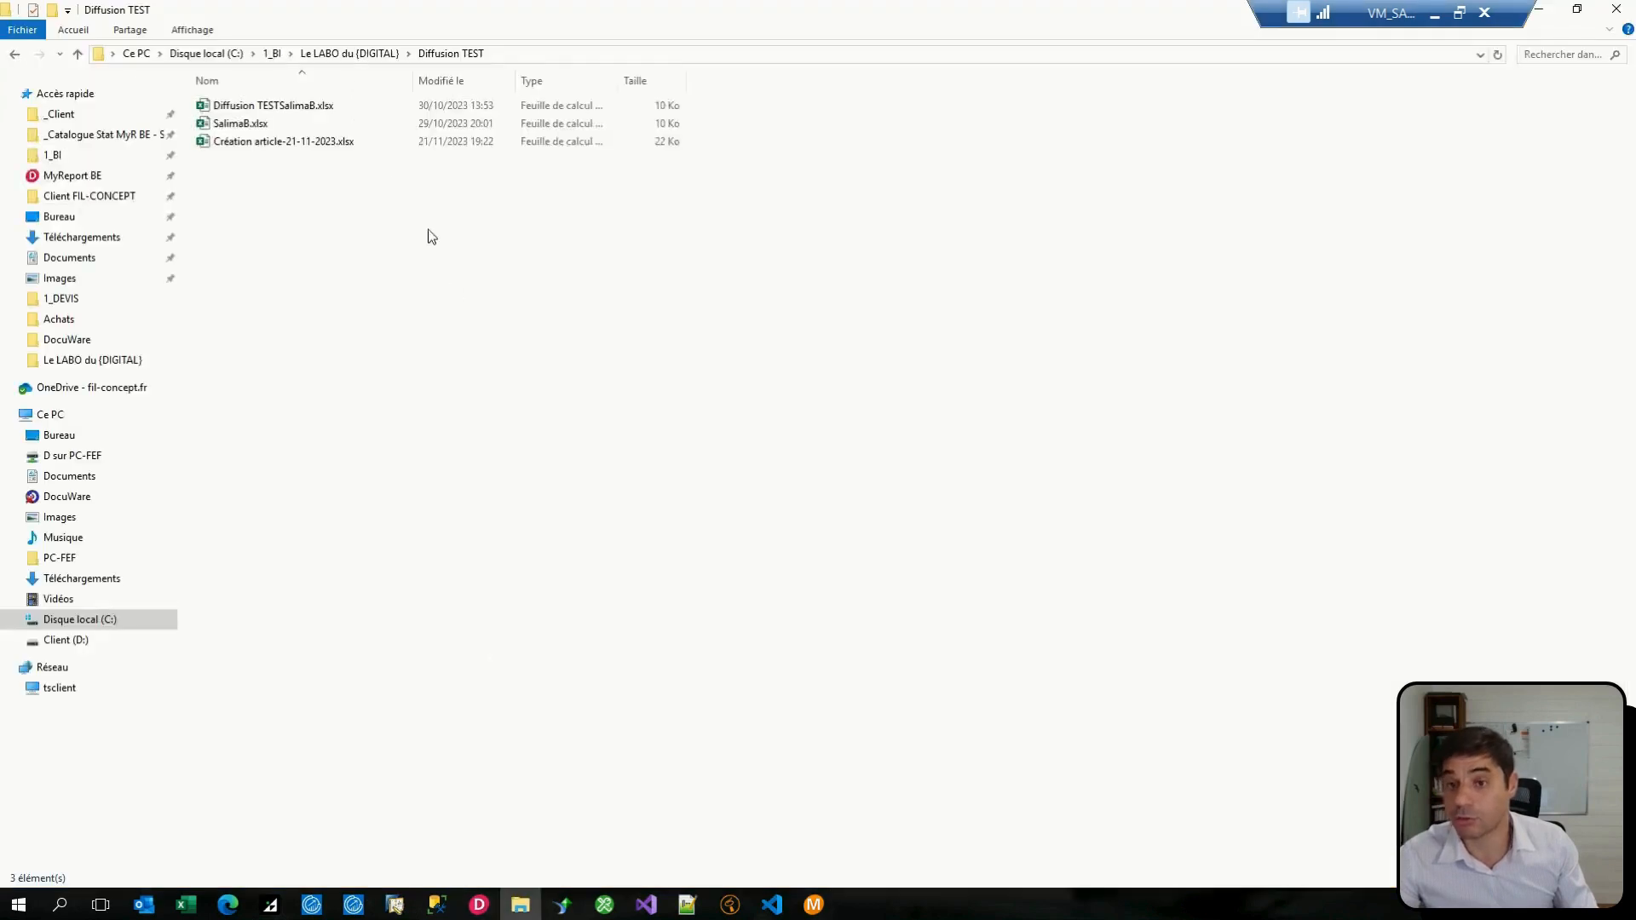
click(260, 141)
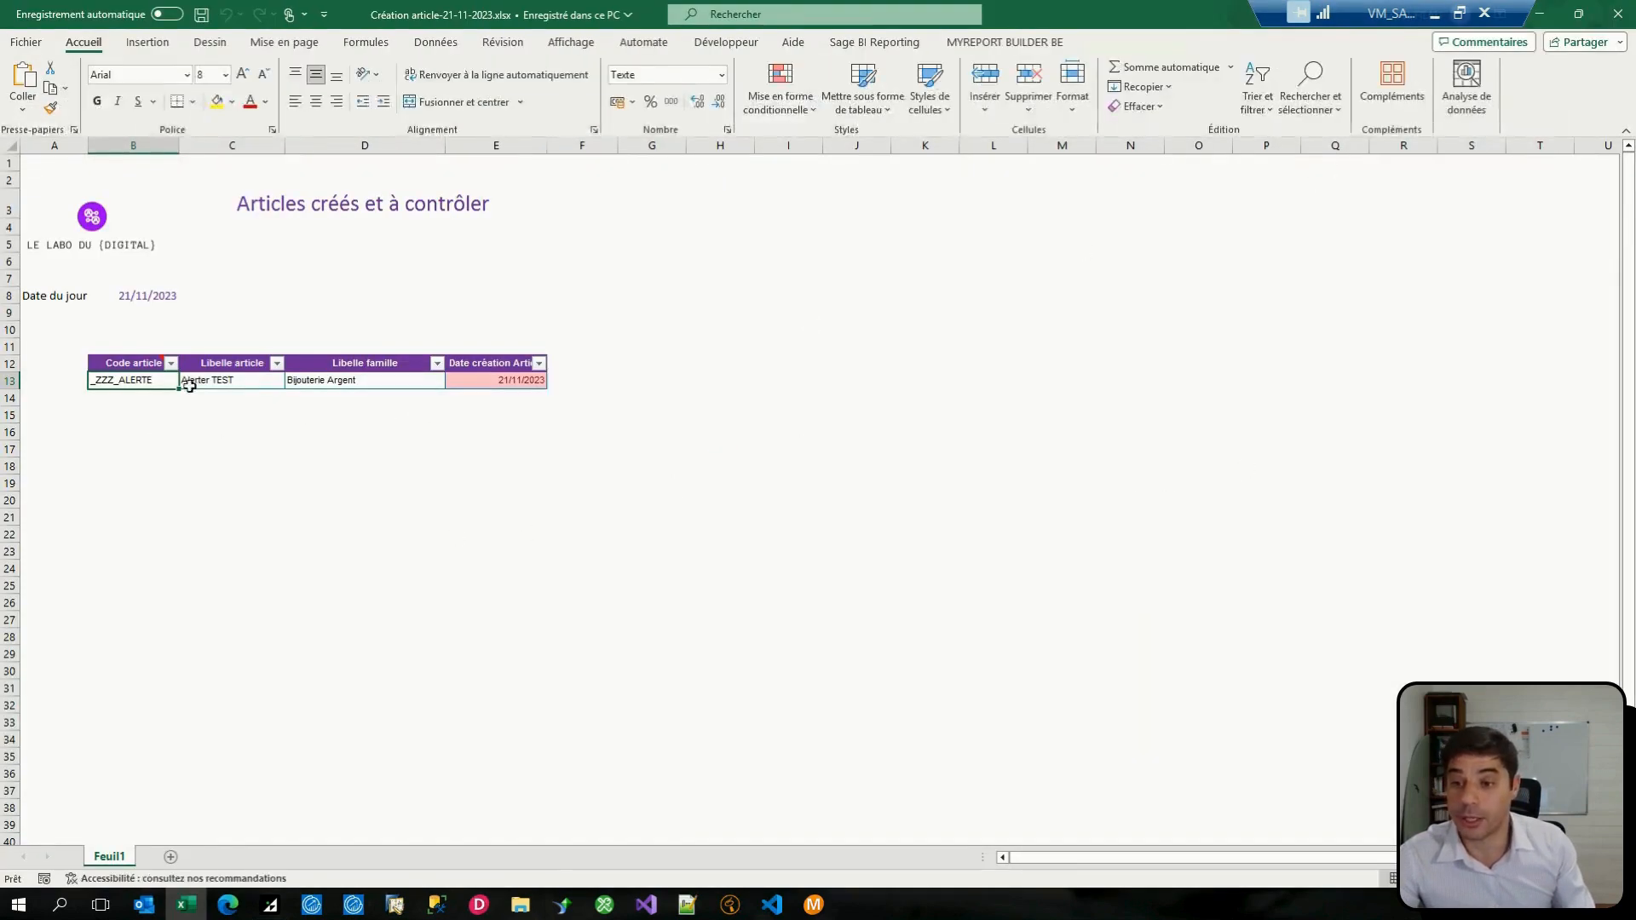
click(220, 385)
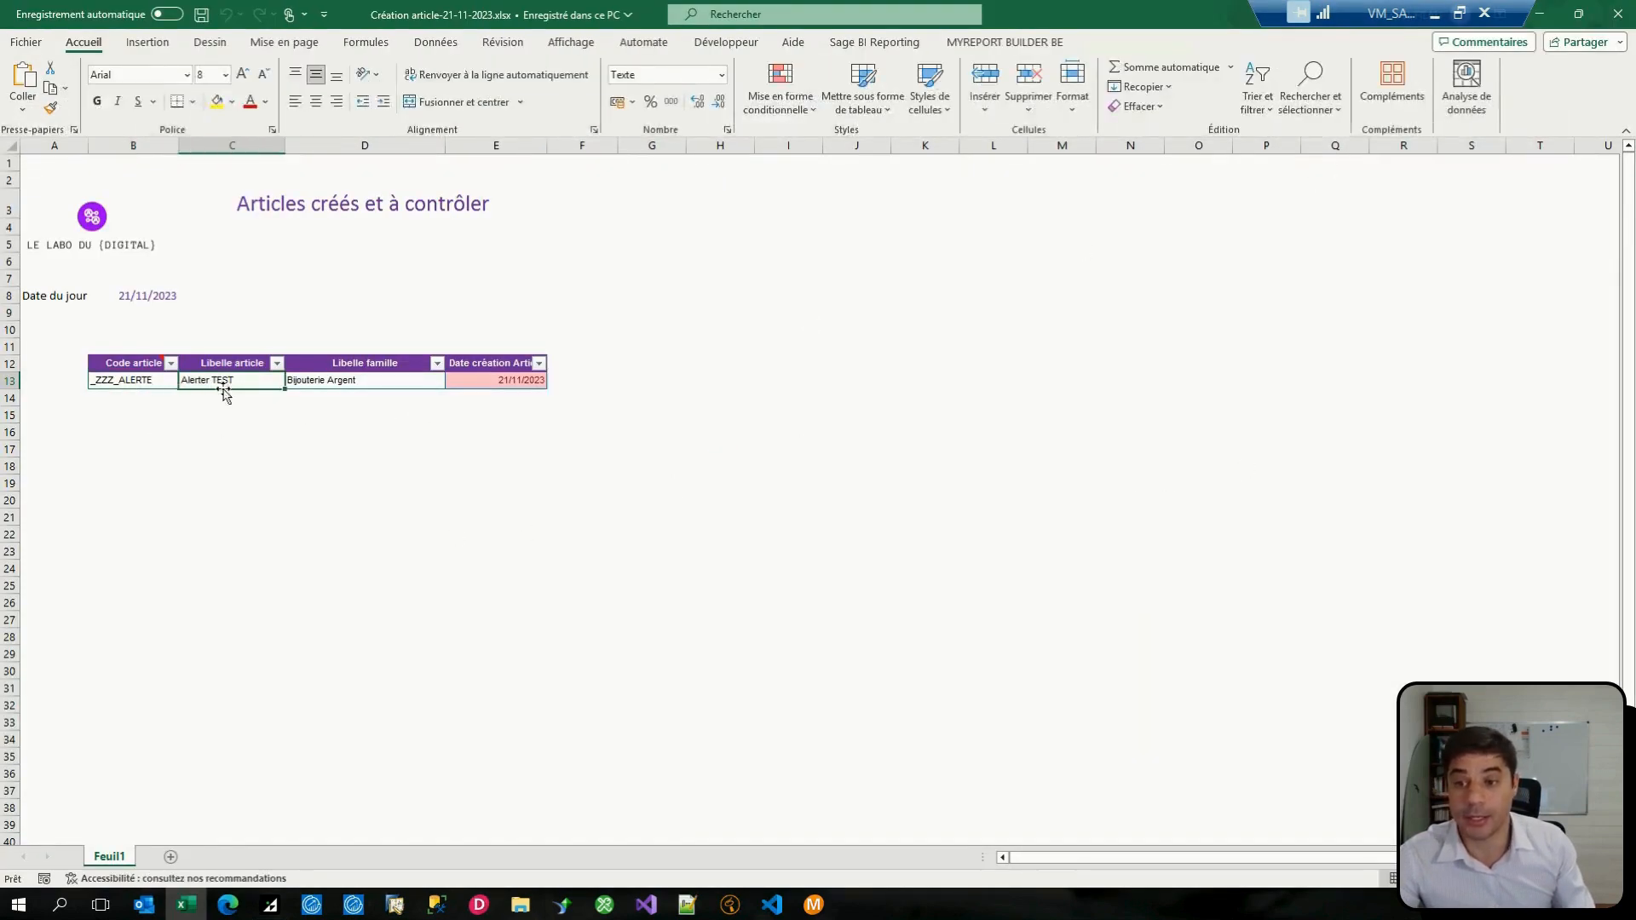
click(499, 384)
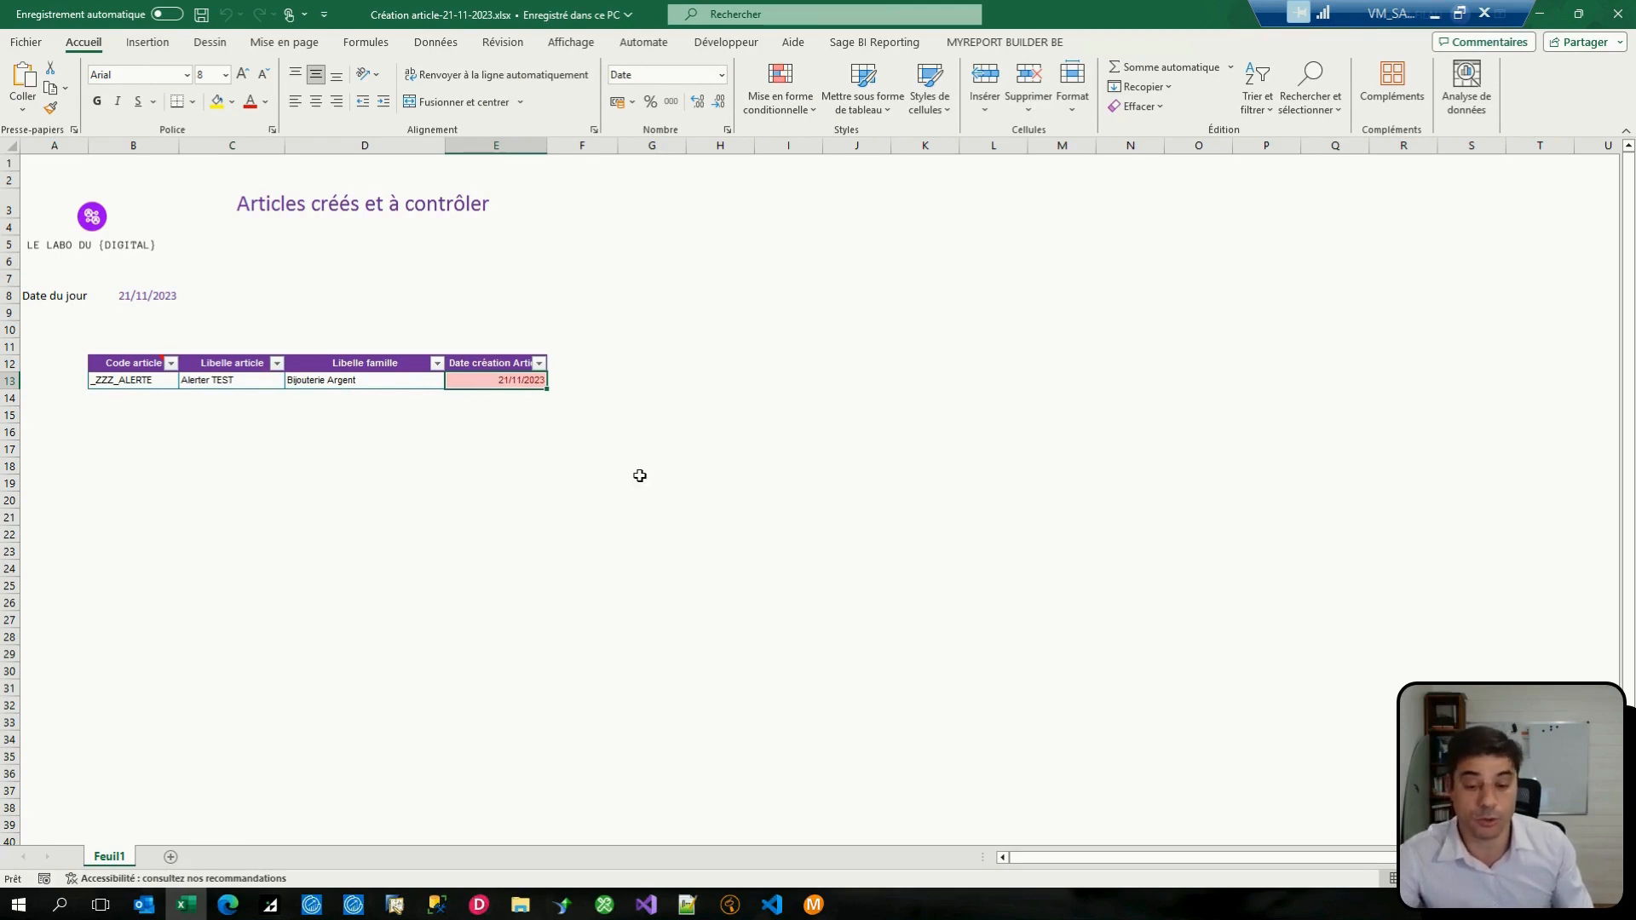
Step: Return to MyReport Messenger, close the Expédition window and review the date-creation condition set on the Création article distribution
click(814, 904)
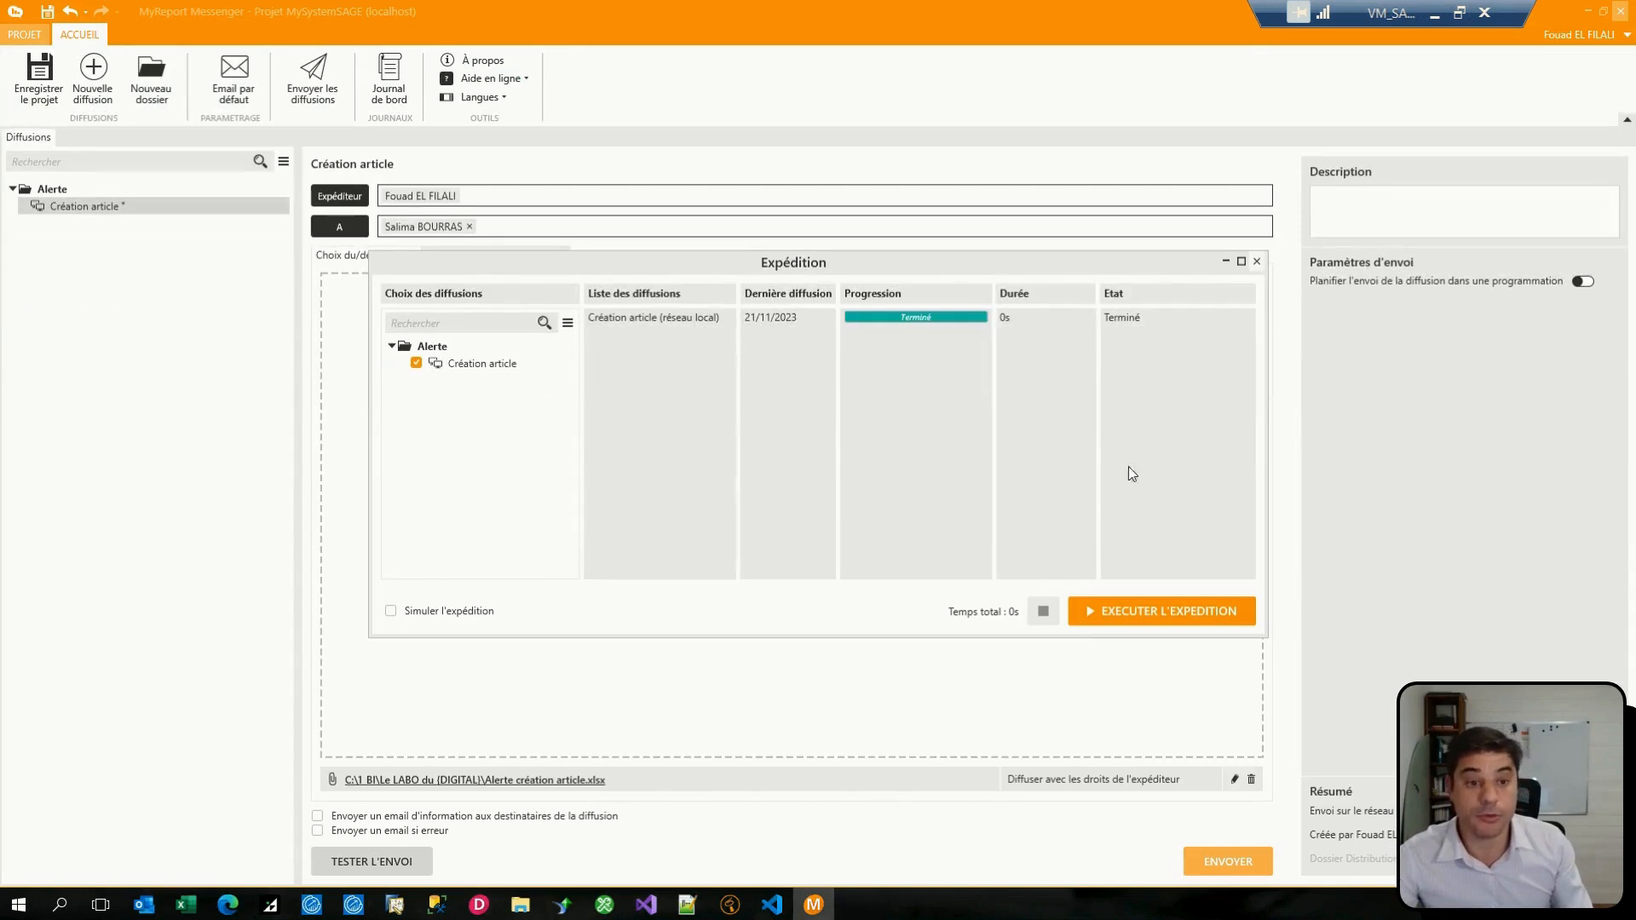
click(1256, 261)
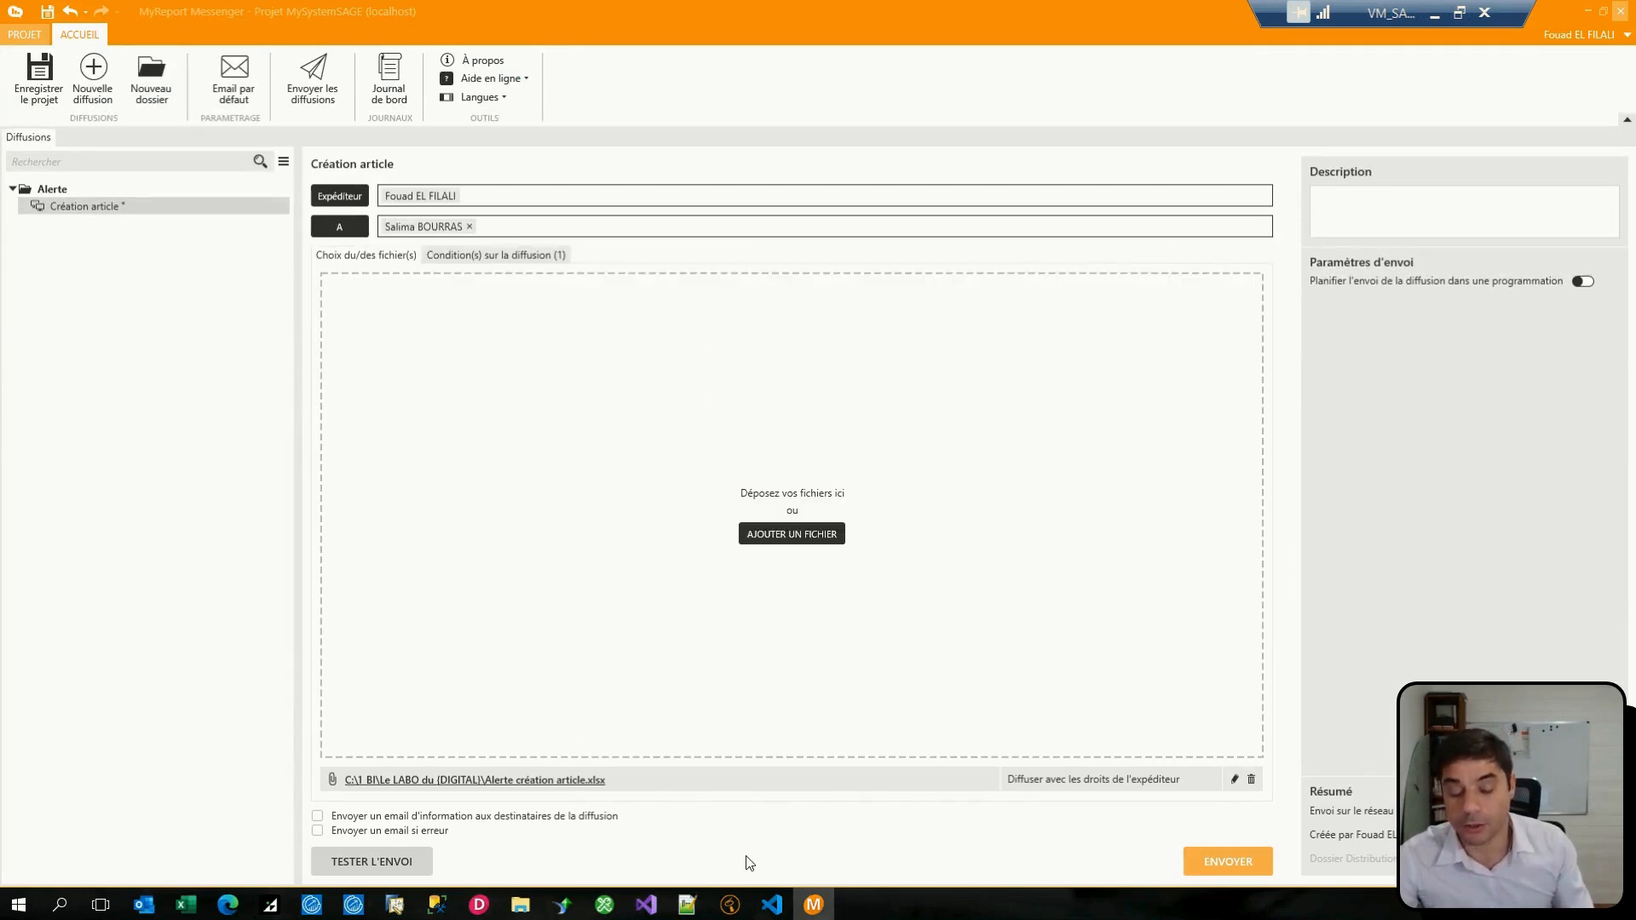
click(467, 257)
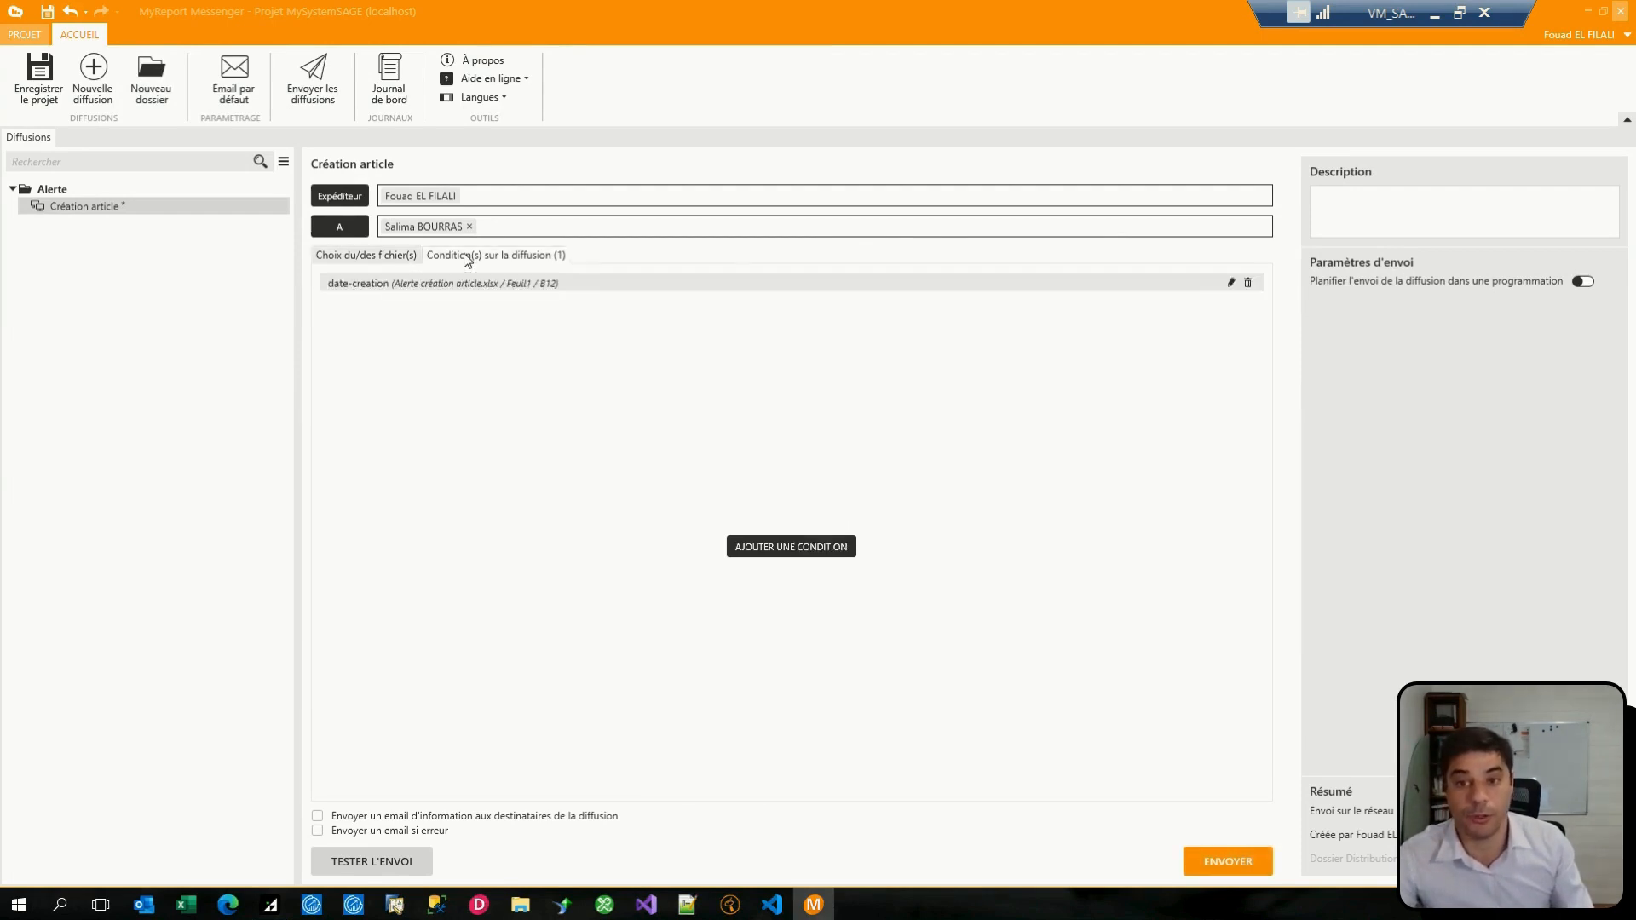
click(370, 261)
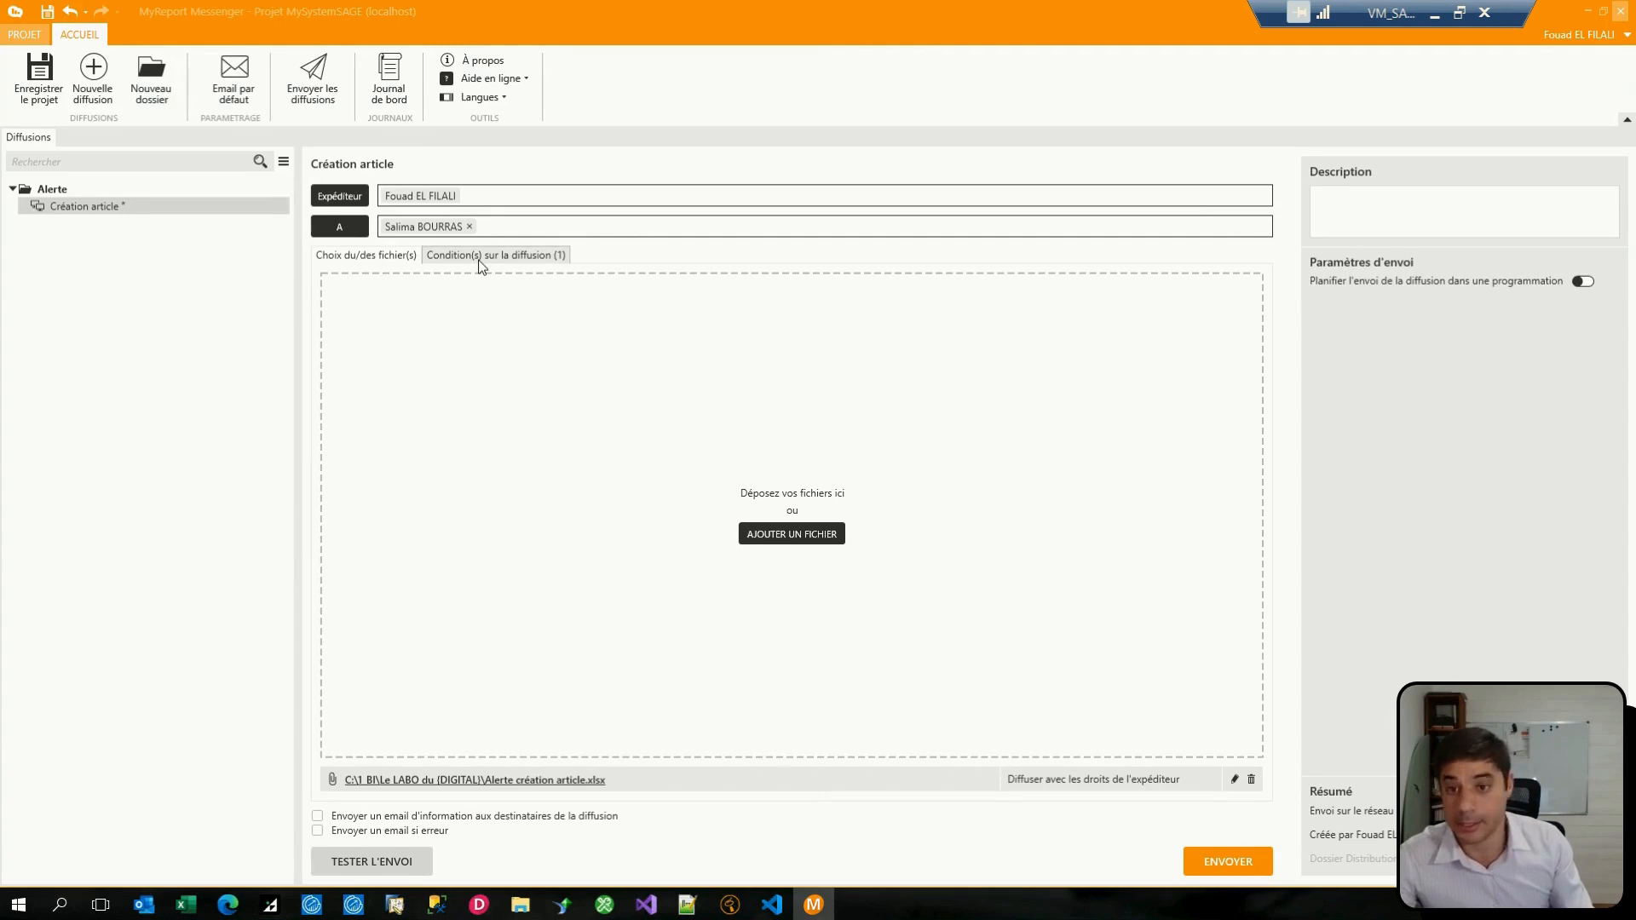
click(481, 264)
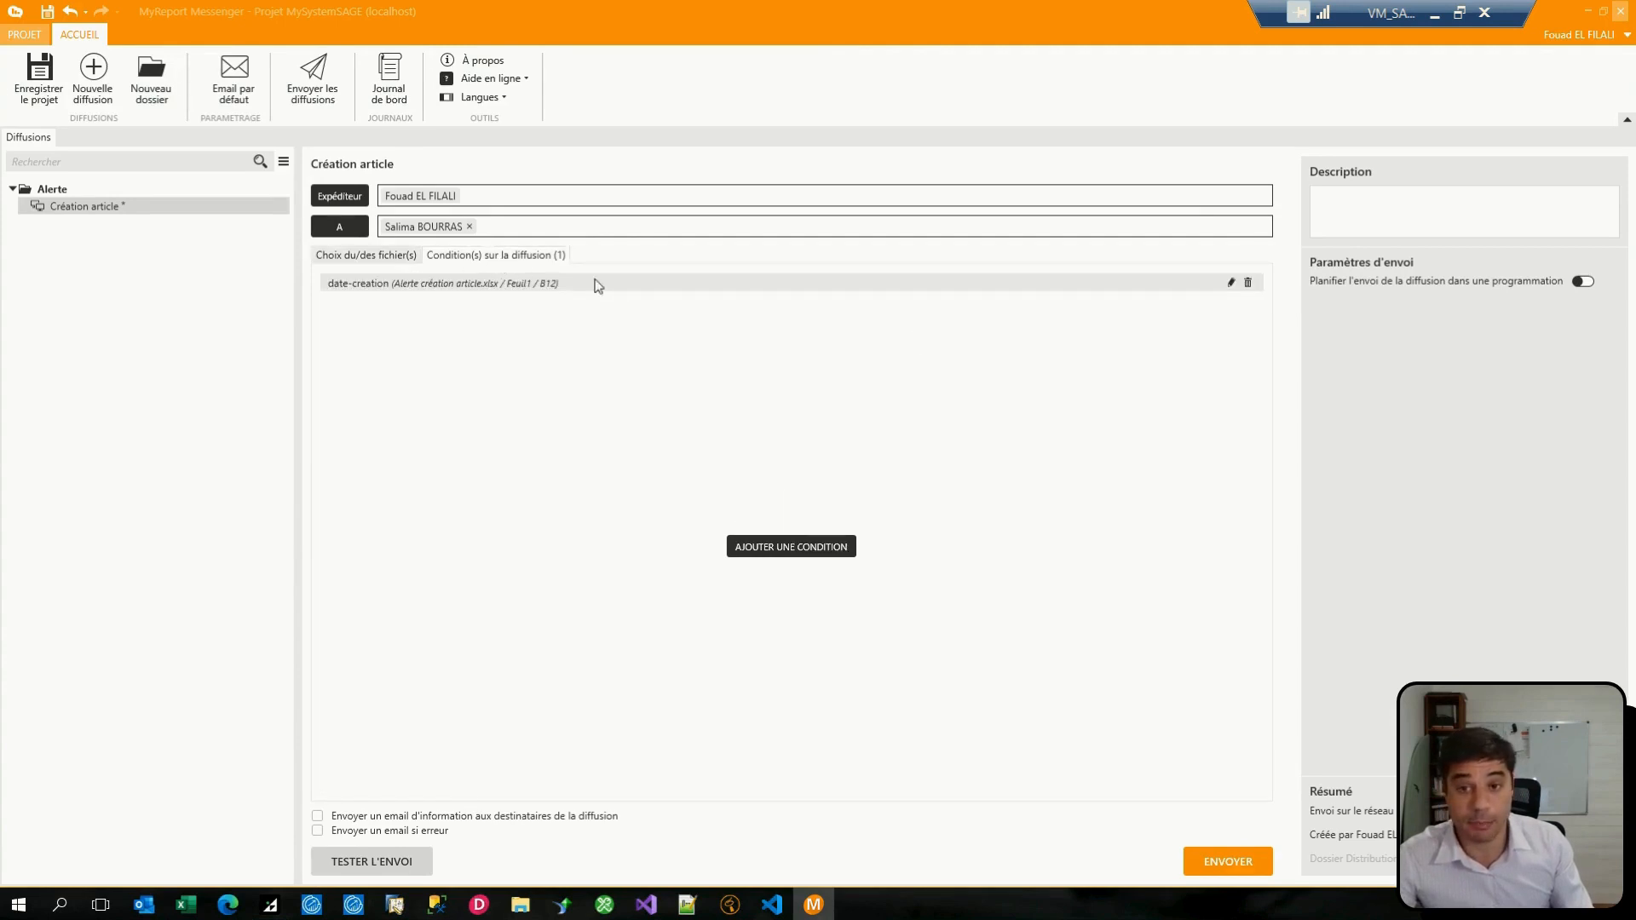
click(1231, 282)
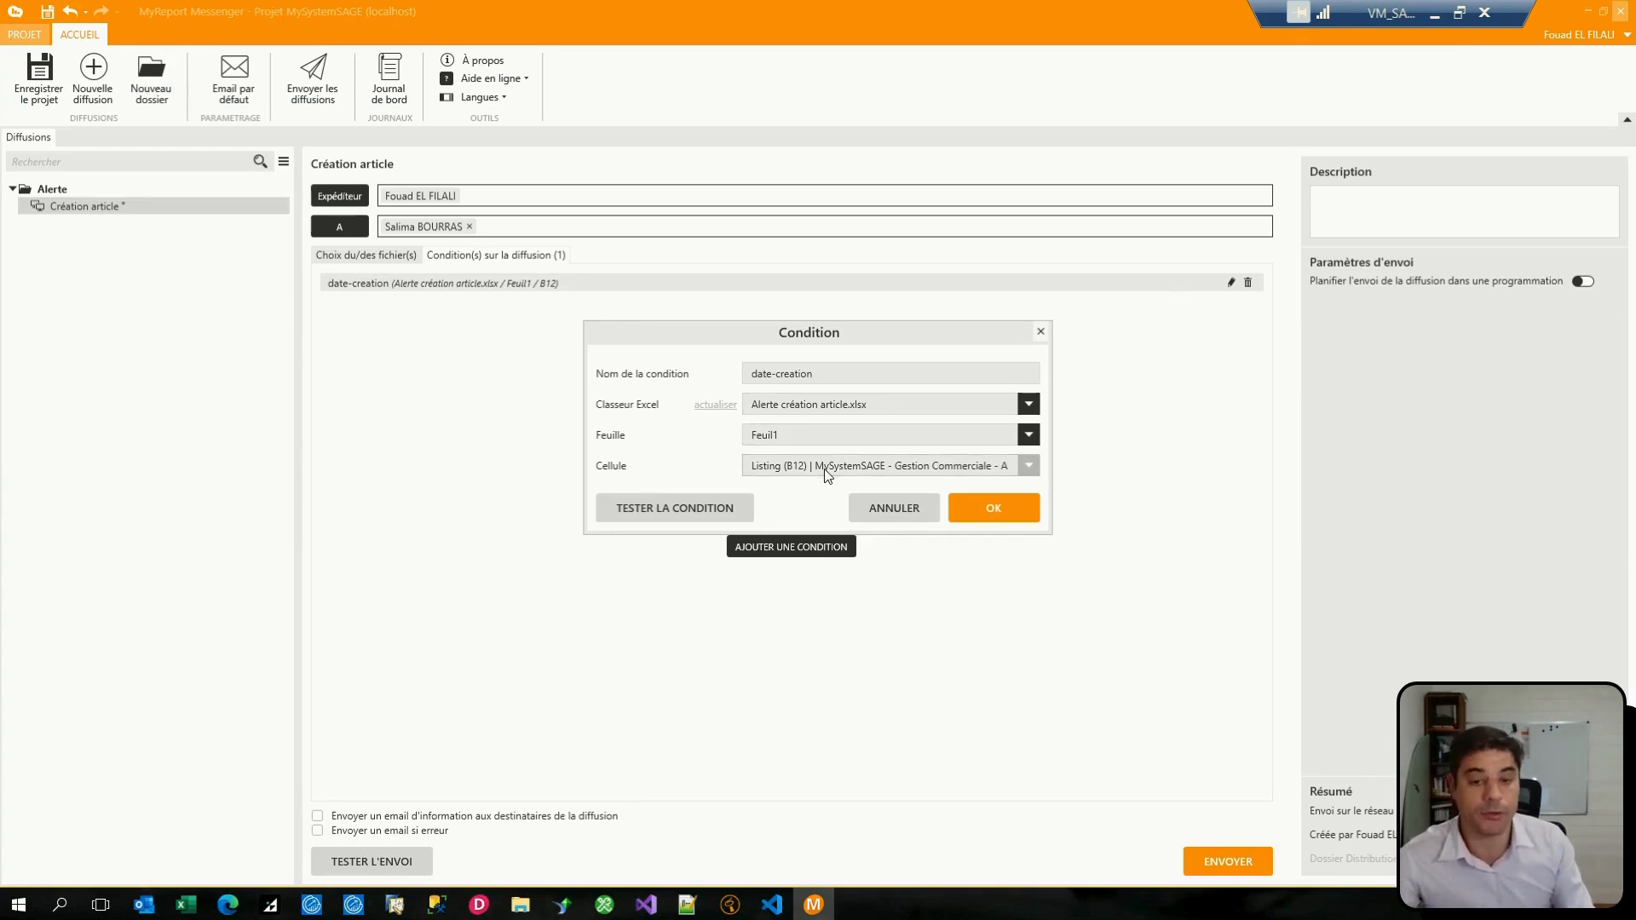
click(1031, 516)
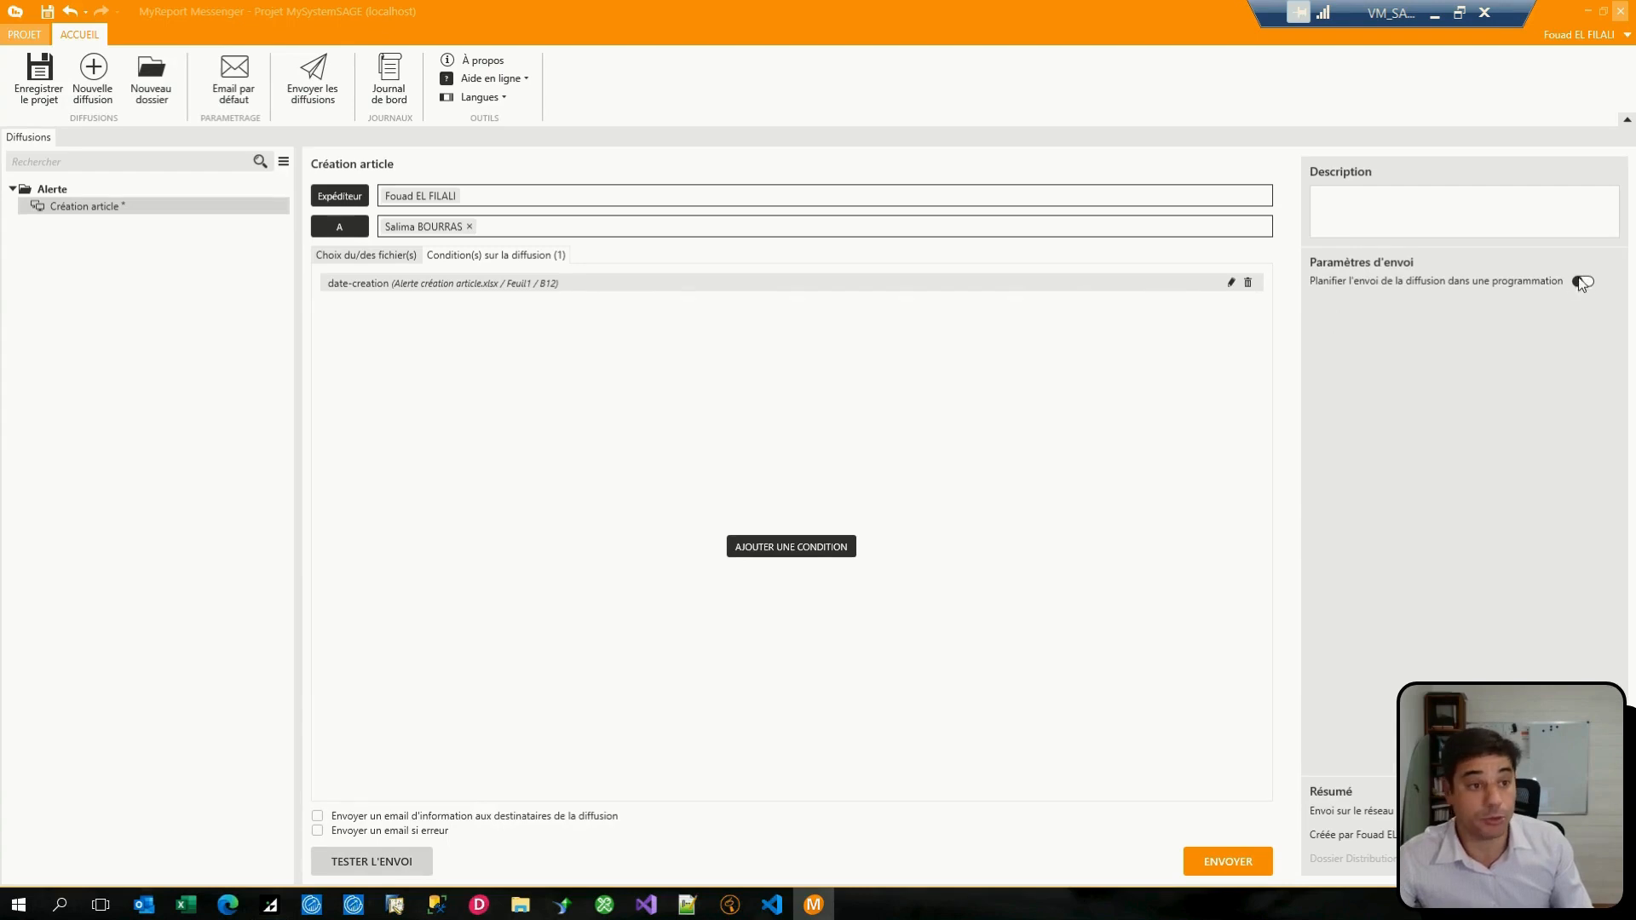
Step: Enable scheduled sending for the Création article distribution and include it in the Diffusion 7h schedule
click(1582, 281)
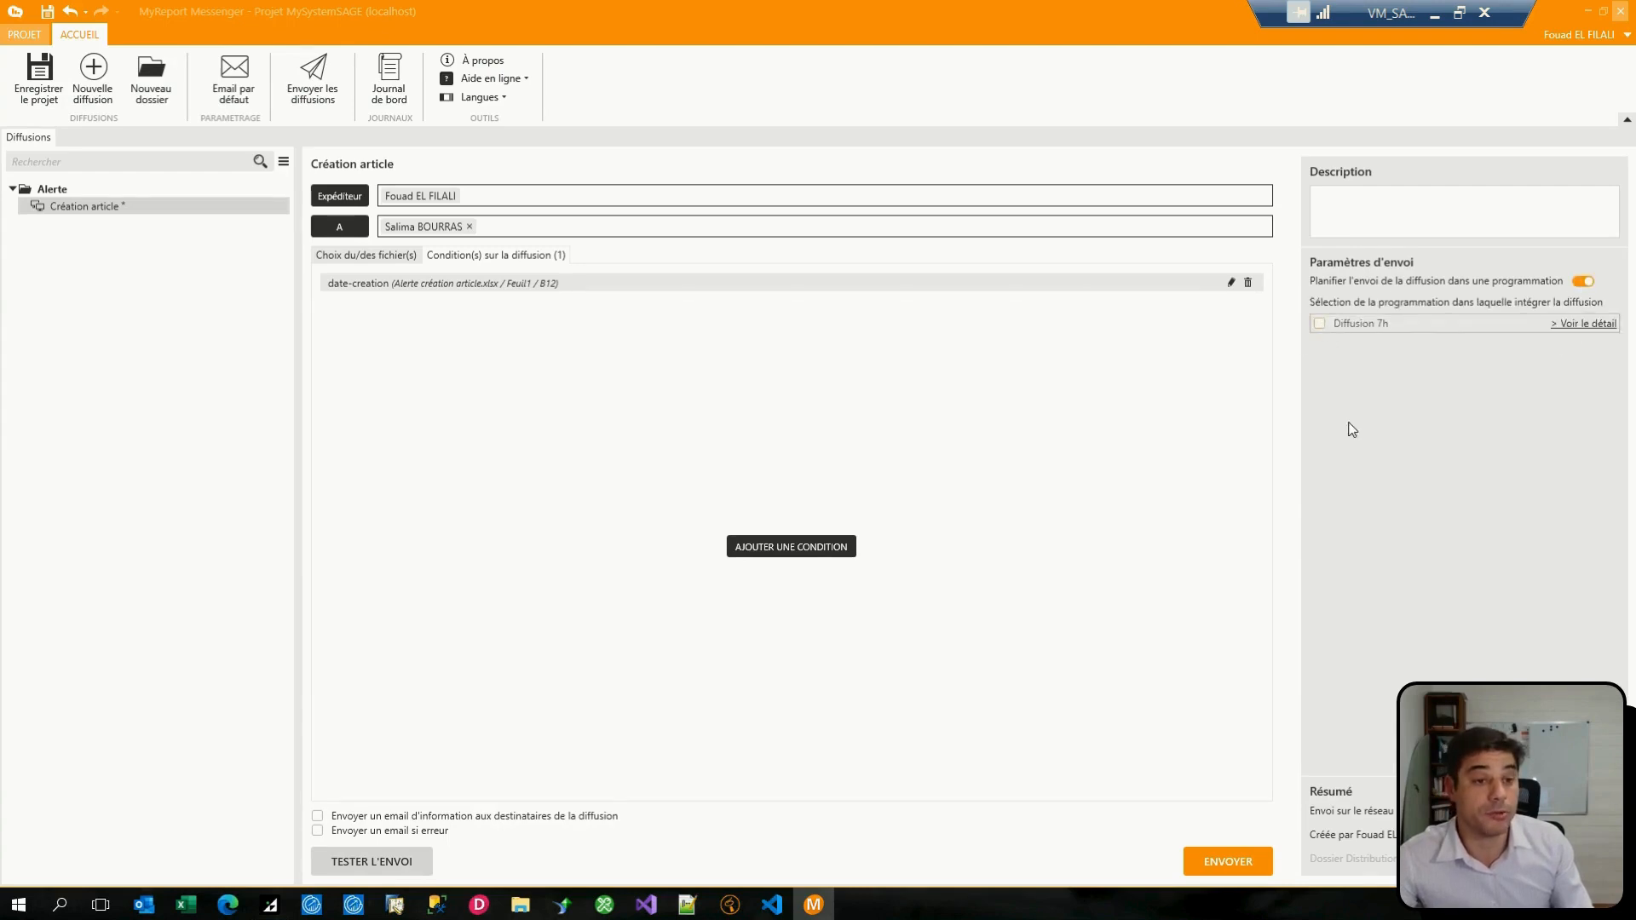
click(1319, 323)
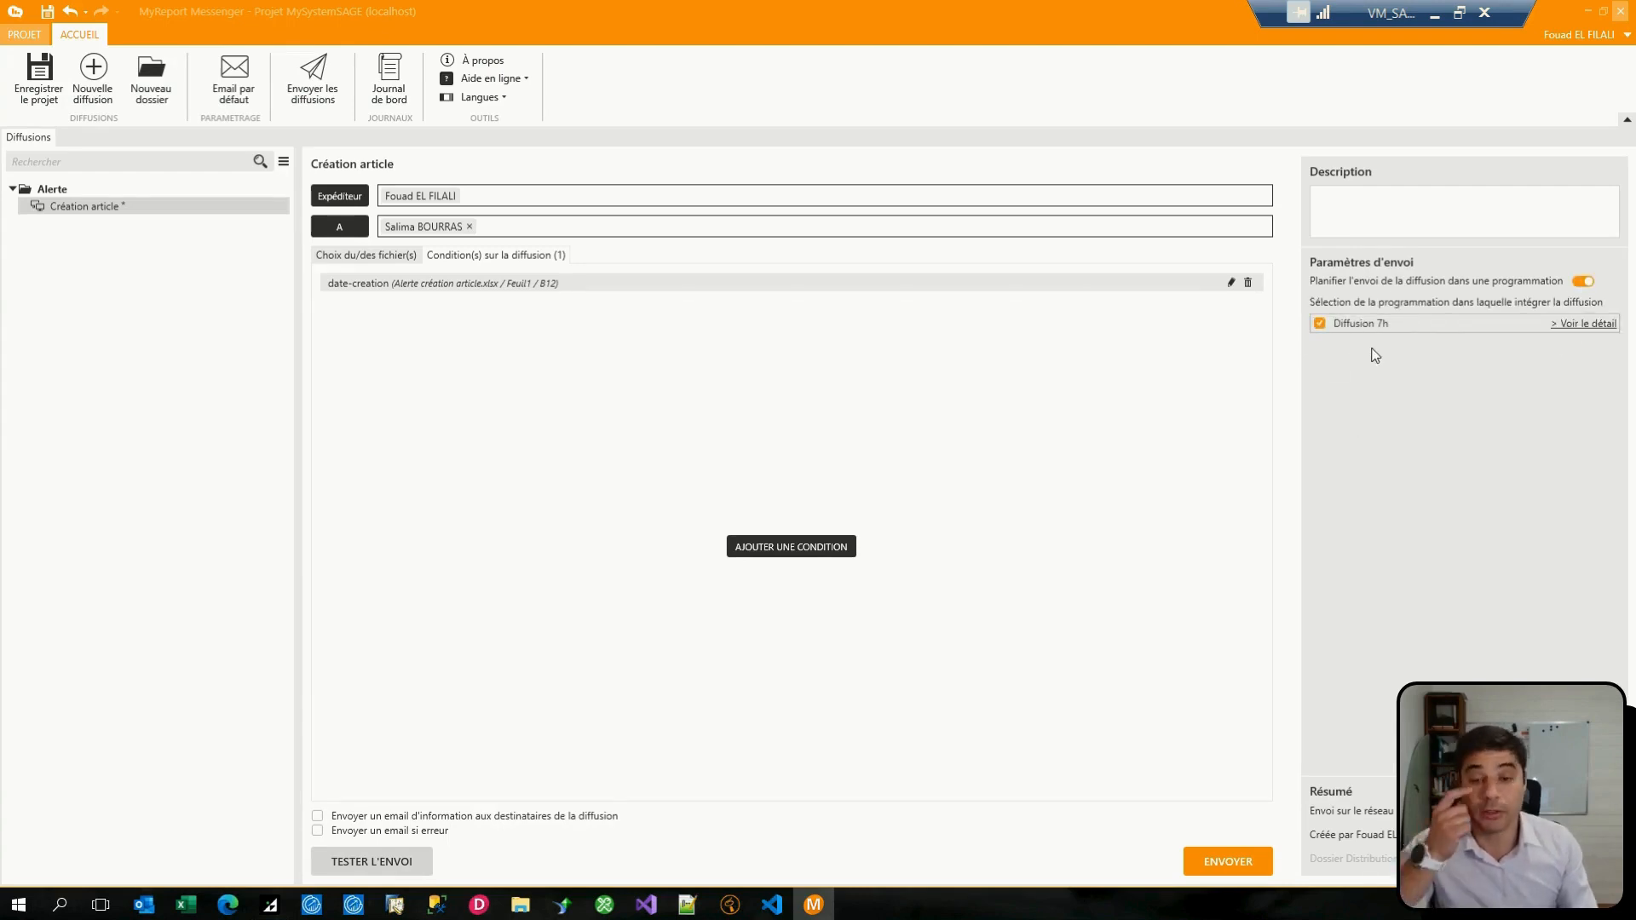